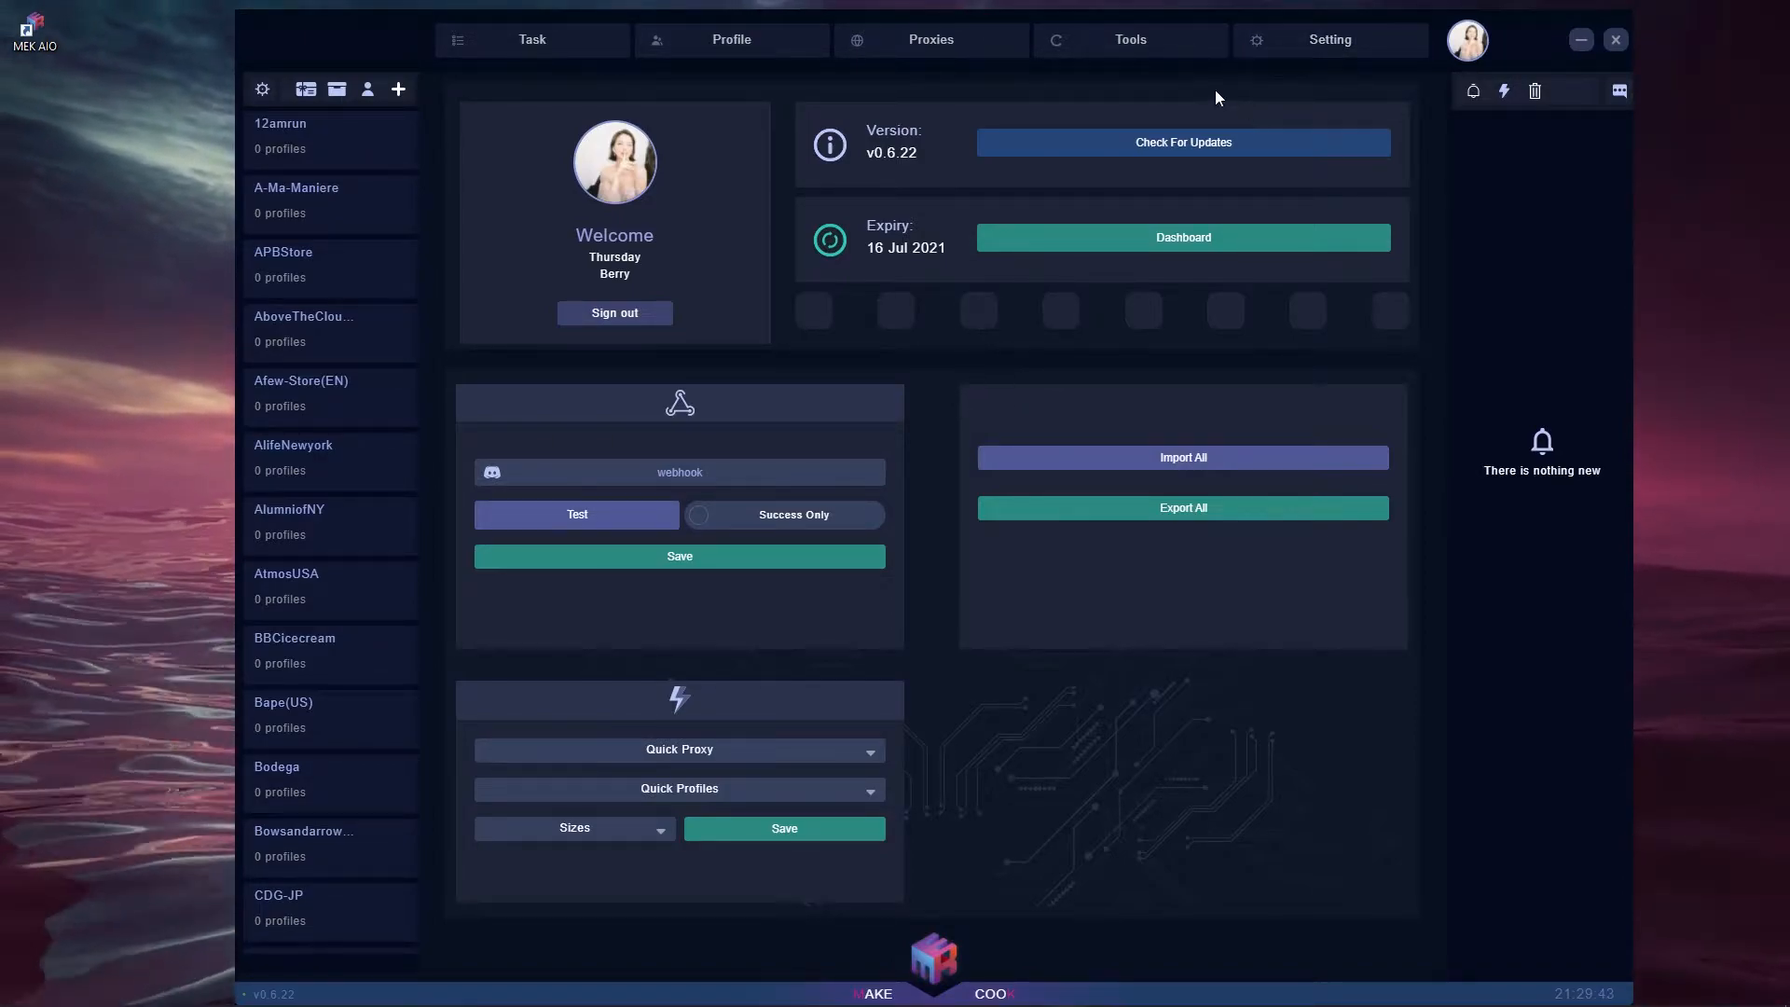
- On the Settings page, switch the webhook to Success Only
{"action": "left_click", "coordinate": [1317, 53]}
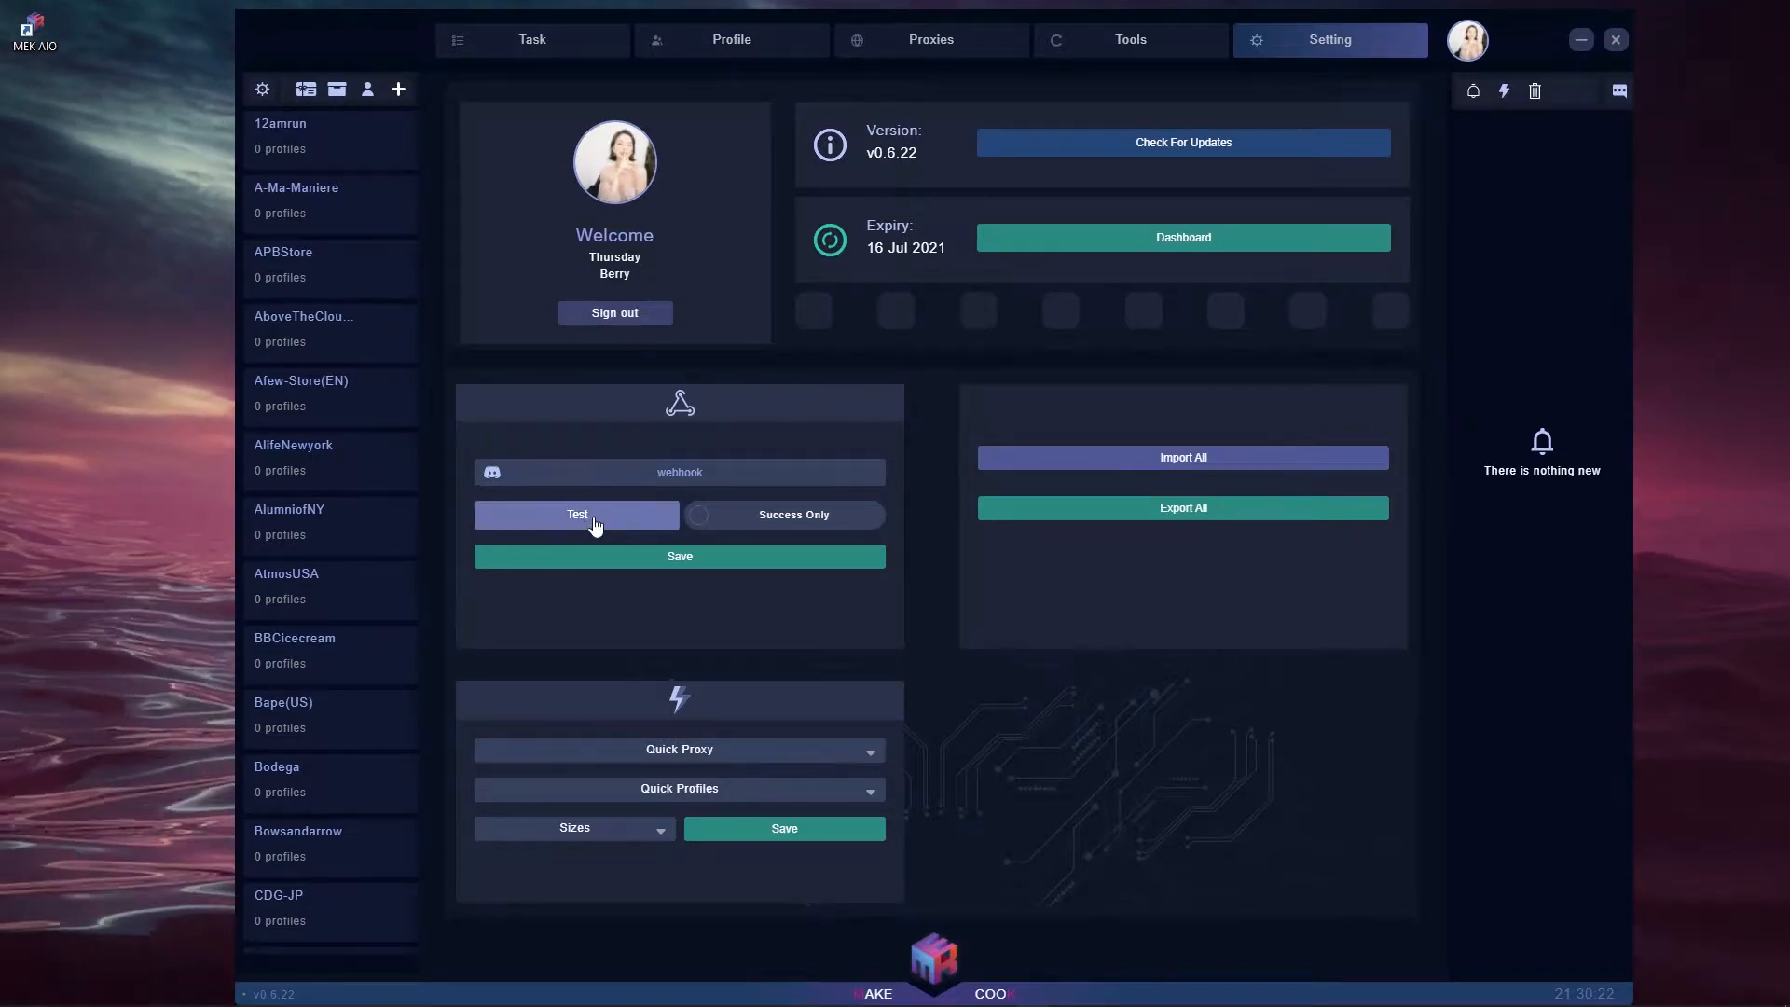
{"action": "left_click", "coordinate": [707, 523]}
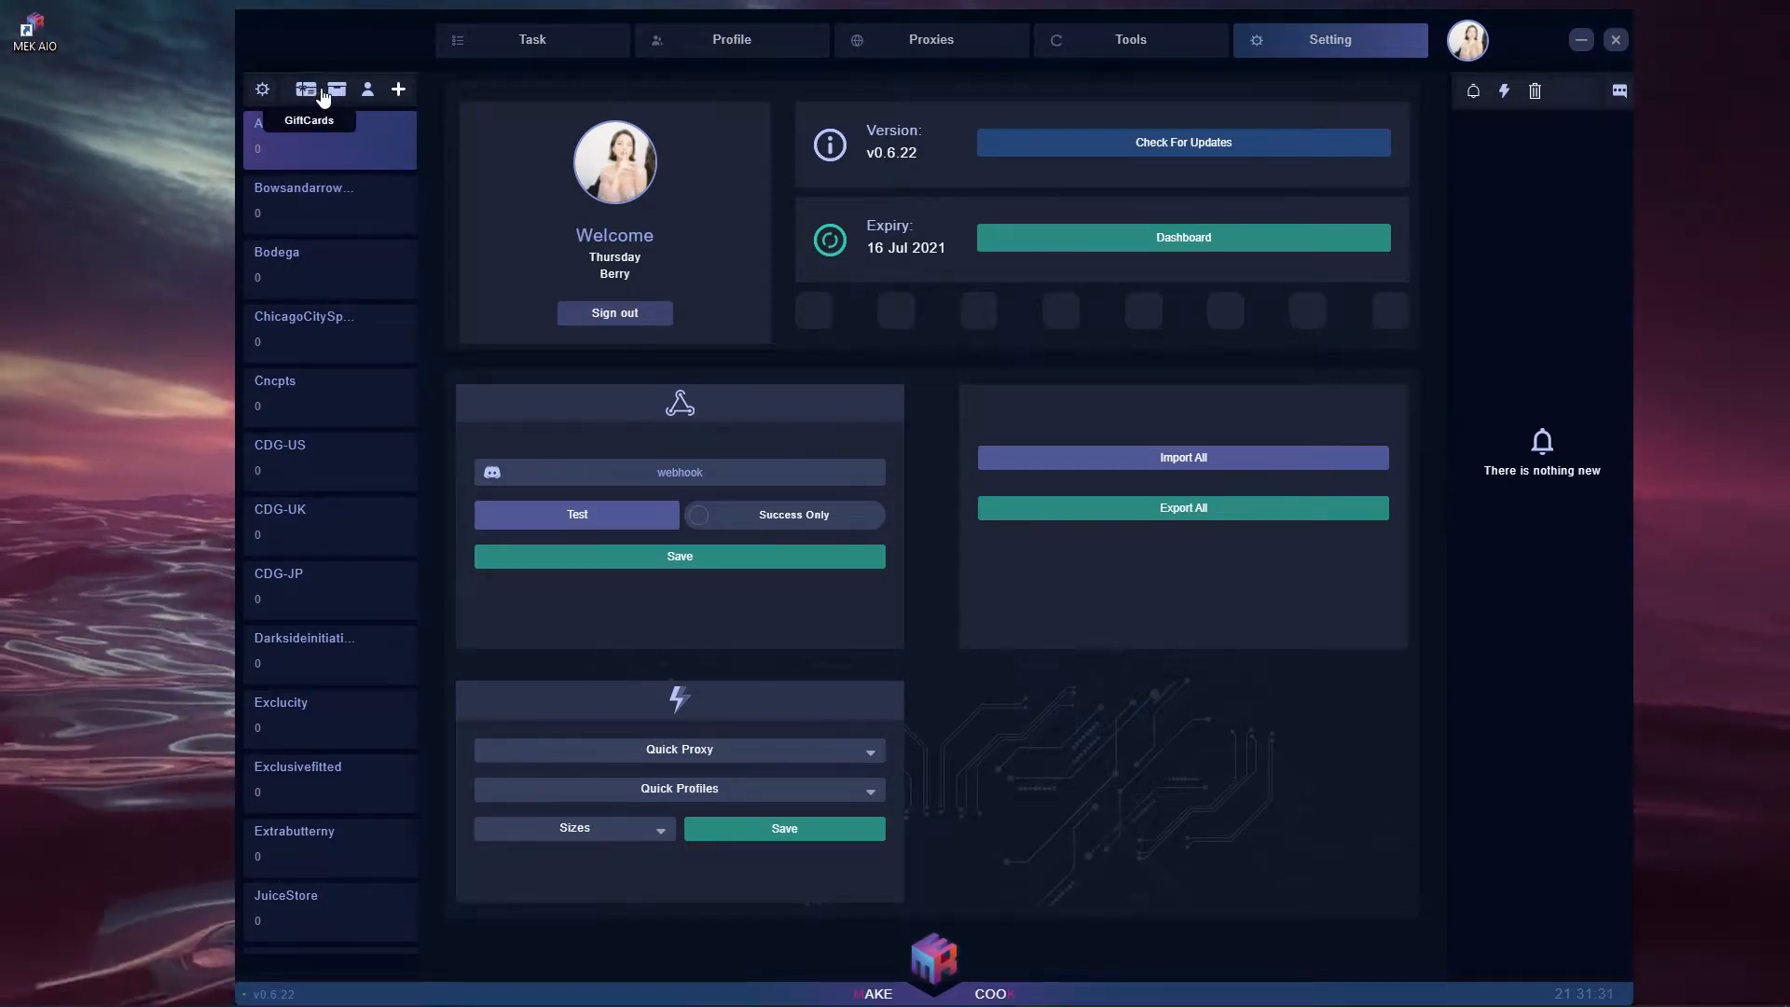
- Add a test email:password login account to the Bodega store's accounts
{"action": "left_click", "coordinate": [369, 92]}
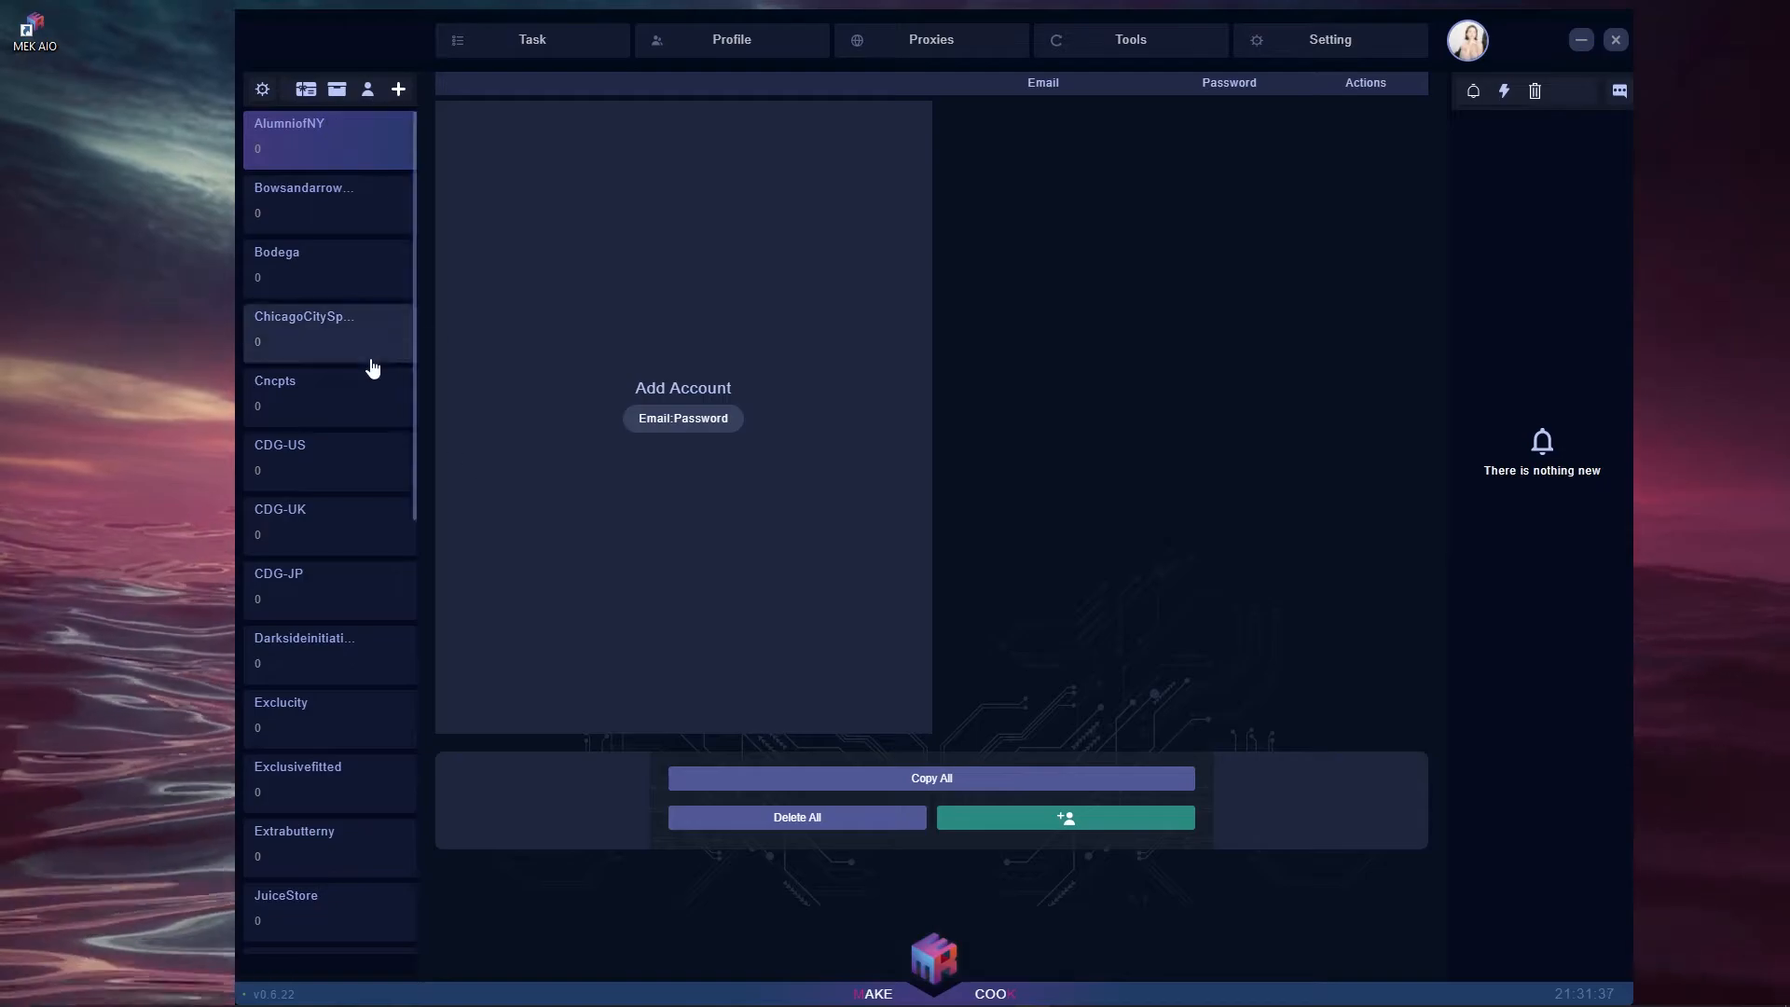
{"action": "left_click", "coordinate": [356, 223]}
{"action": "left_click", "coordinate": [352, 276]}
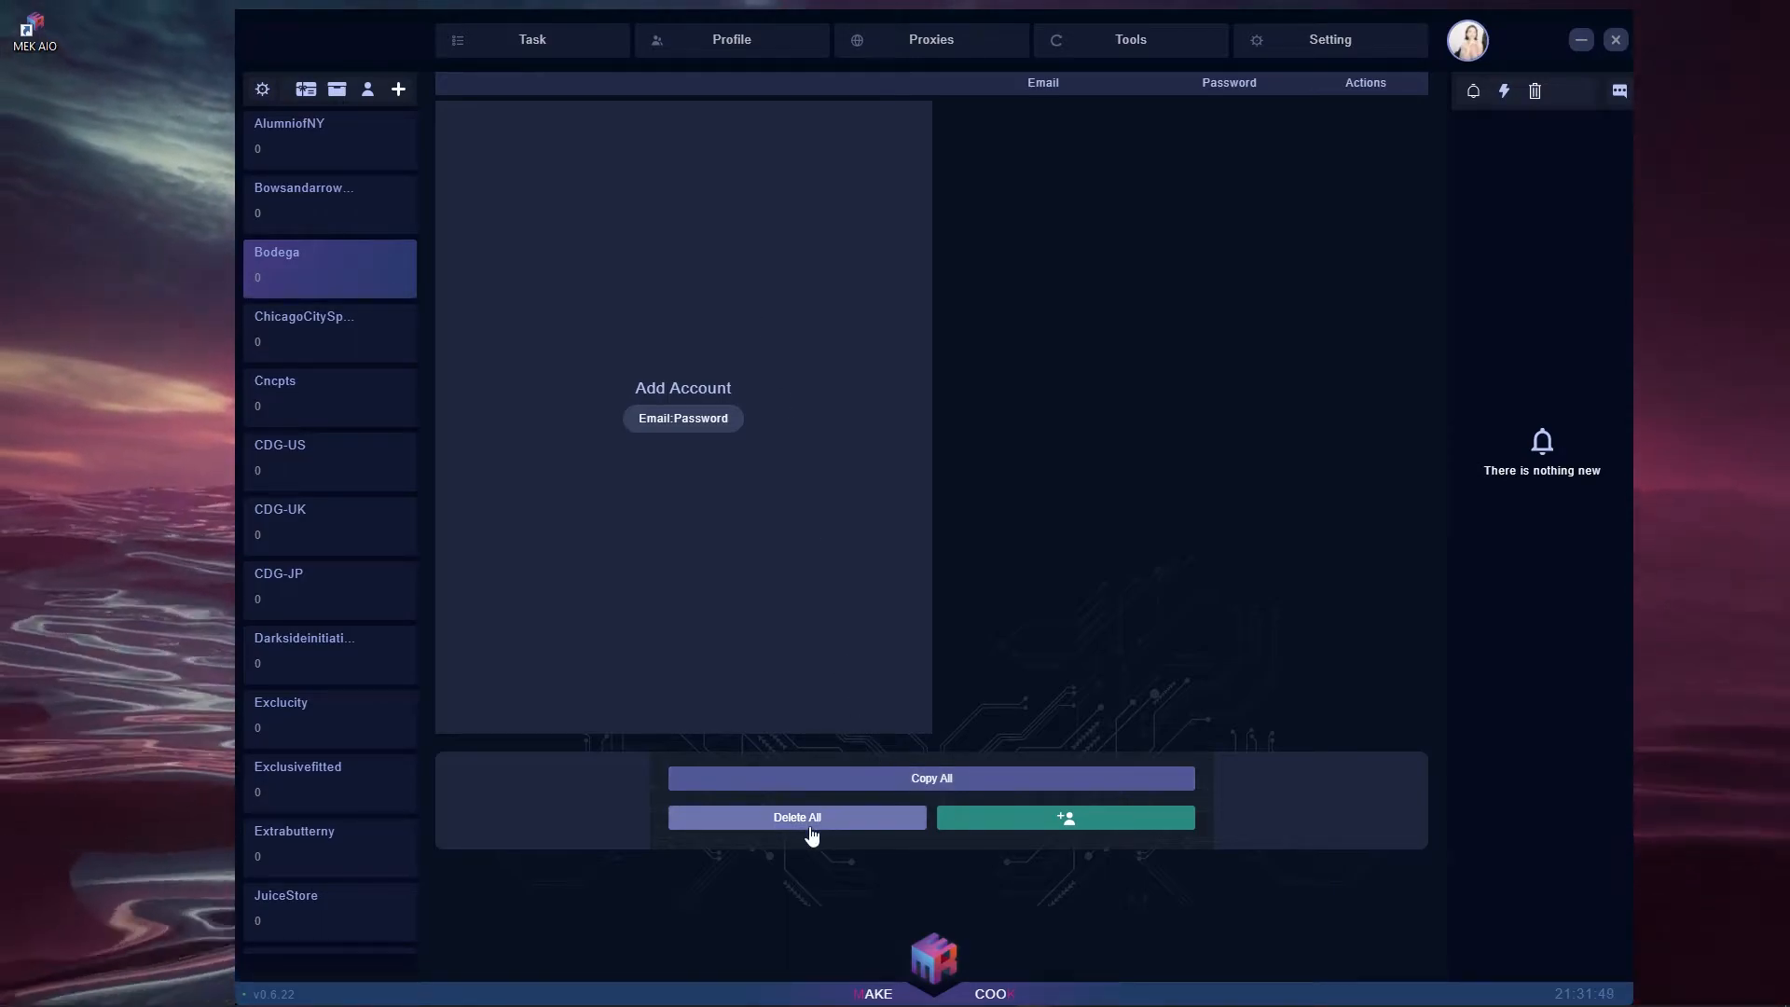
{"action": "left_click", "coordinate": [1086, 829]}
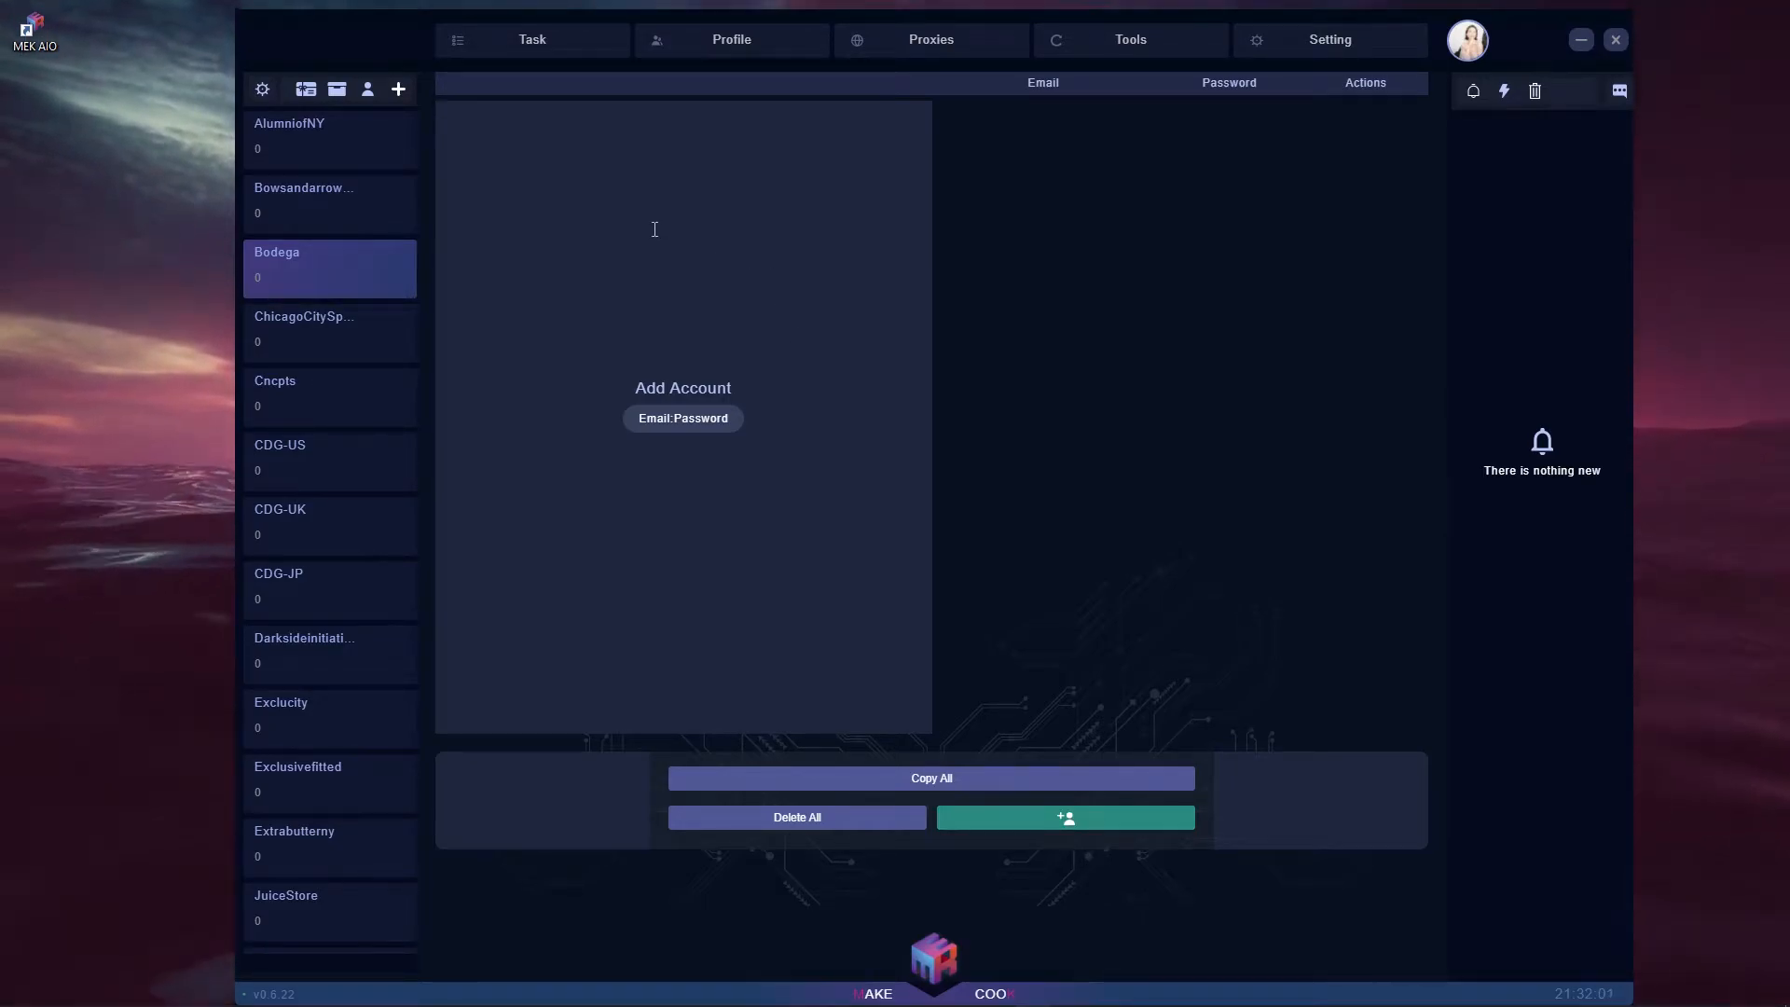
{"action": "type", "text": "test@g"}
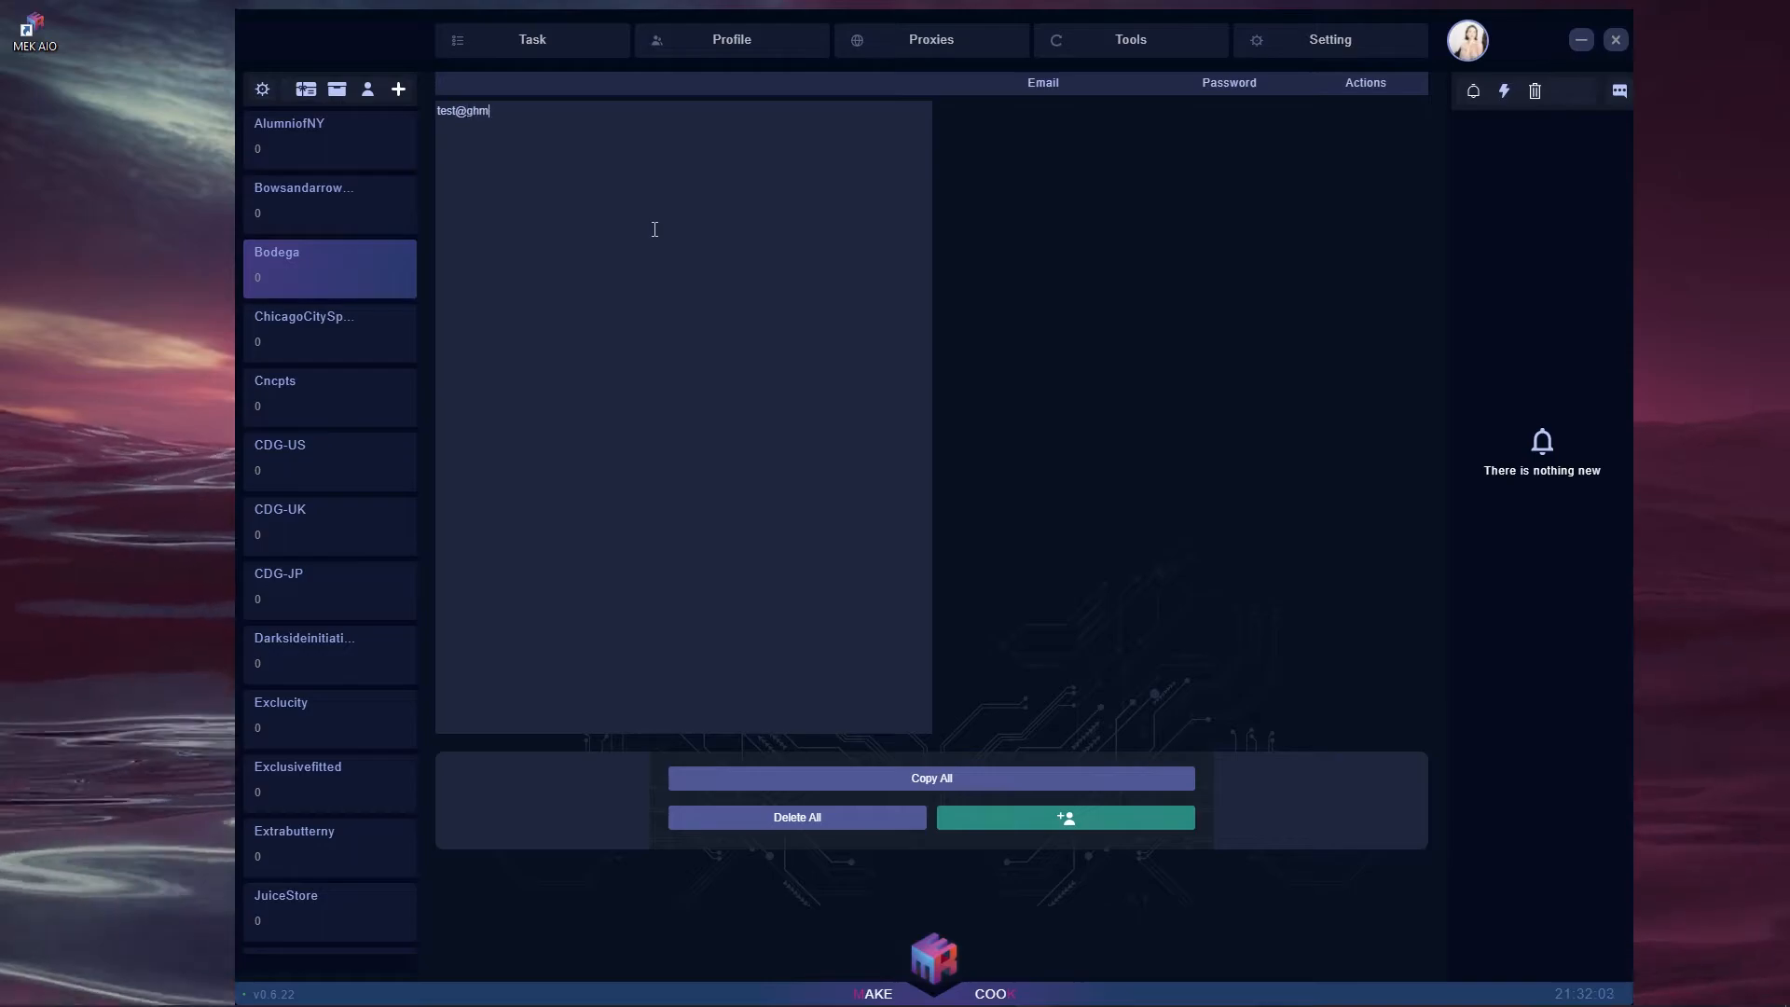
{"action": "type", "text": "mai"}
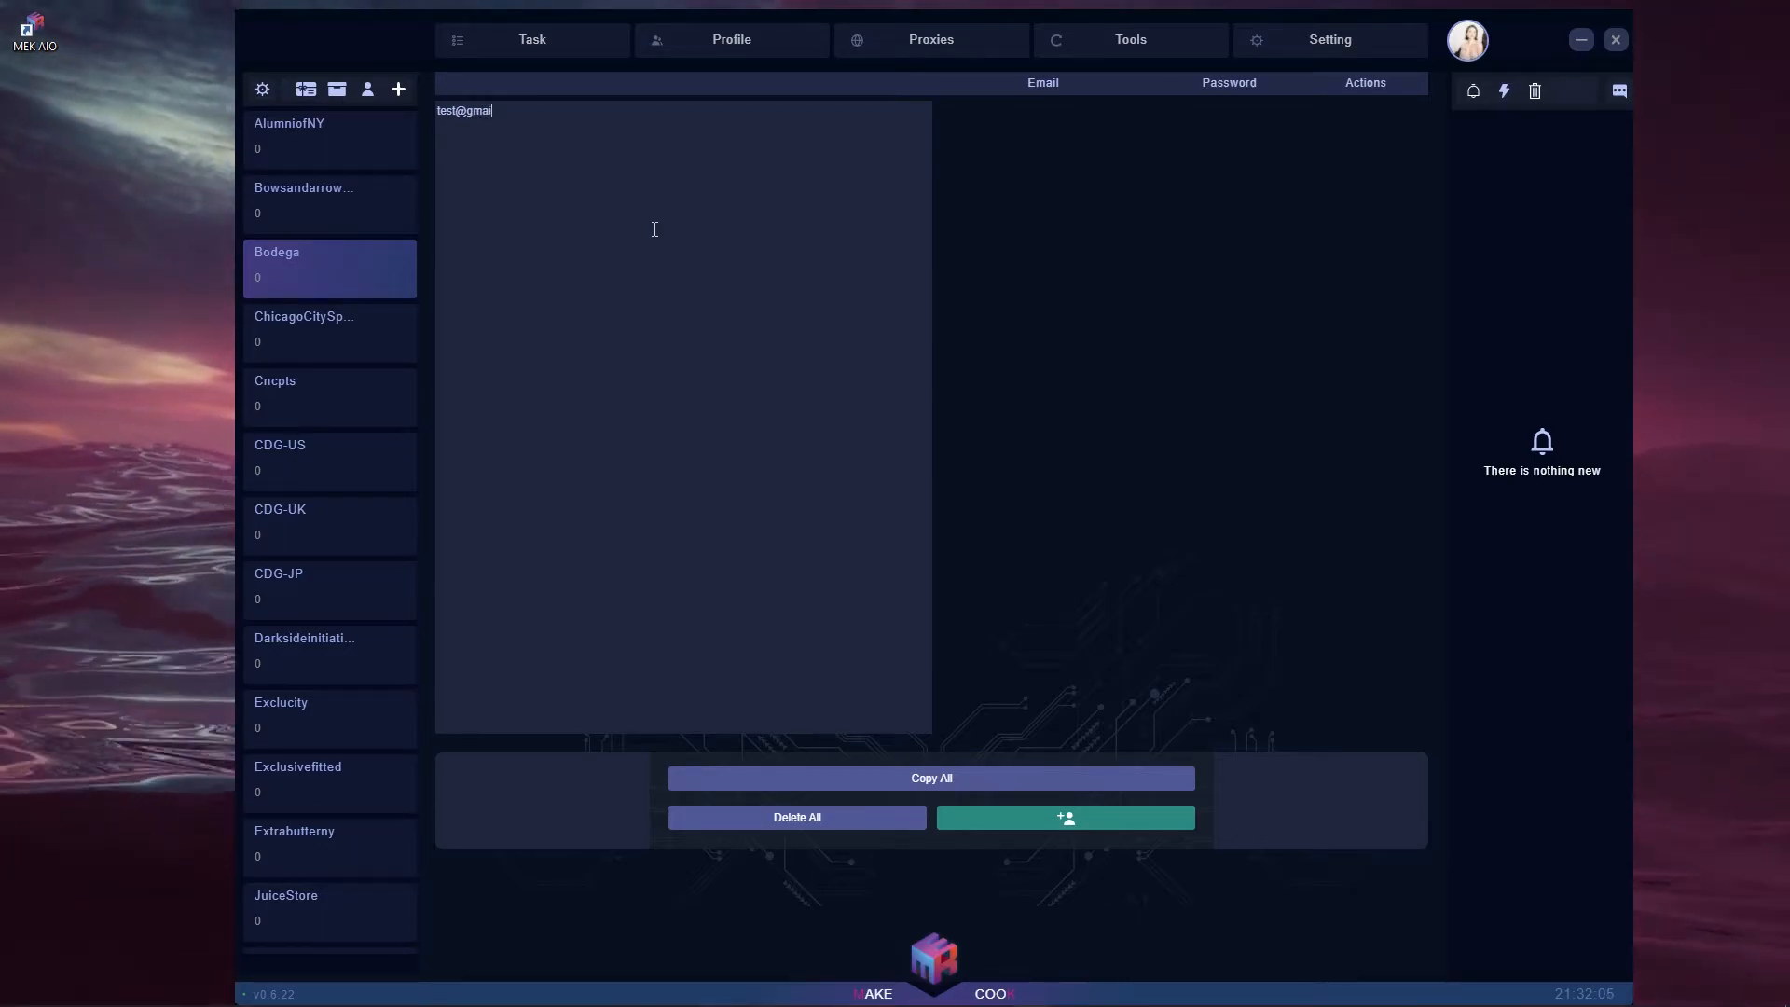
{"action": "type", "text": "l.com:@"}
{"action": "key", "text": "BackSpace"}
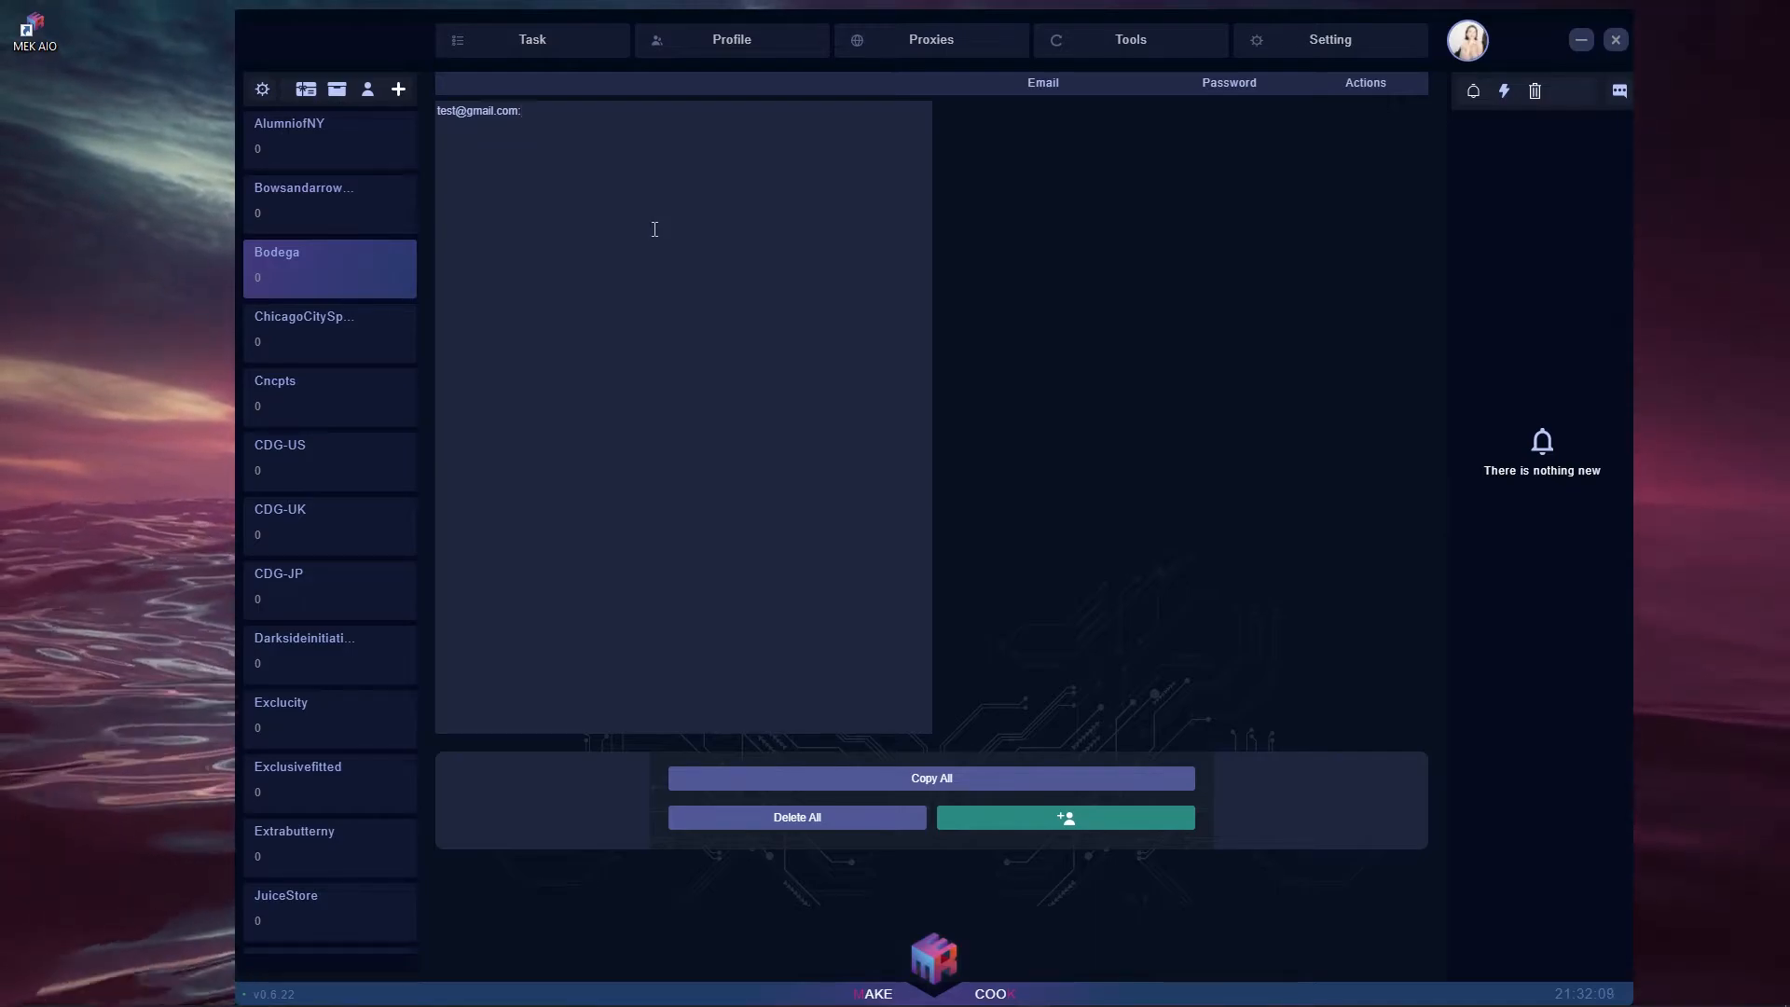
{"action": "left_click", "coordinate": [1110, 820]}
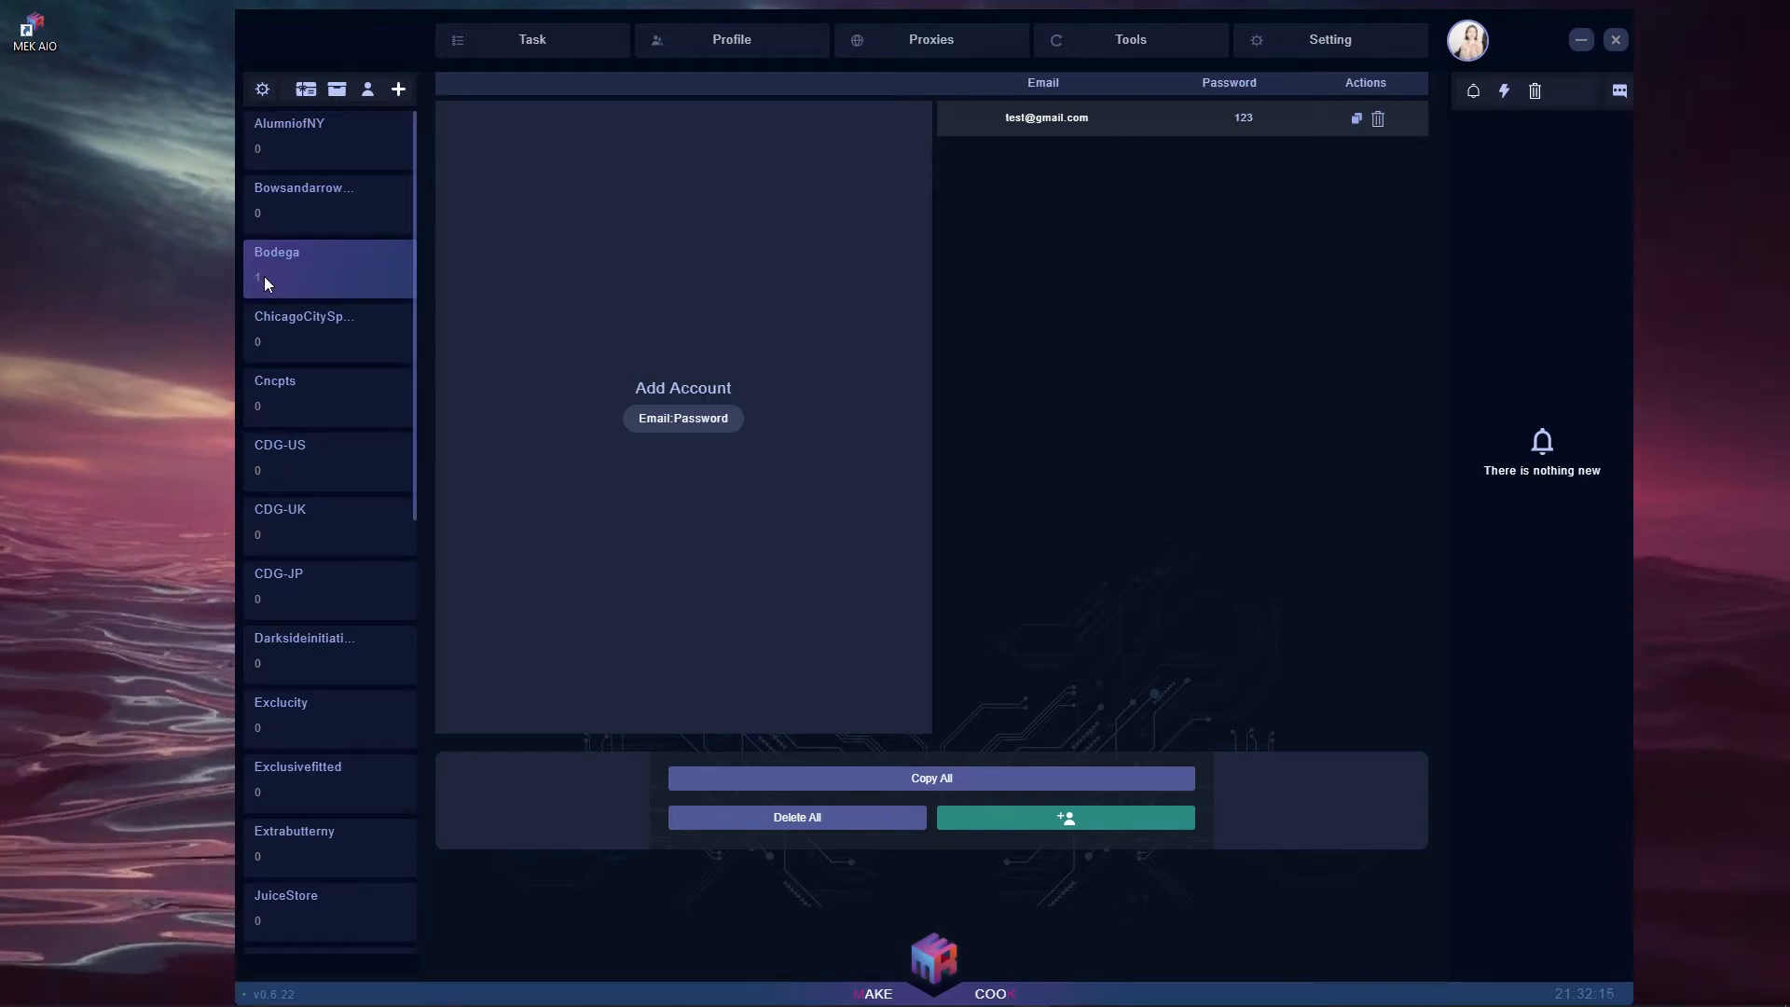
- Copy the Bodega account, delete it, paste it back in, and open Shipping Rates
{"action": "left_click", "coordinate": [1357, 119]}
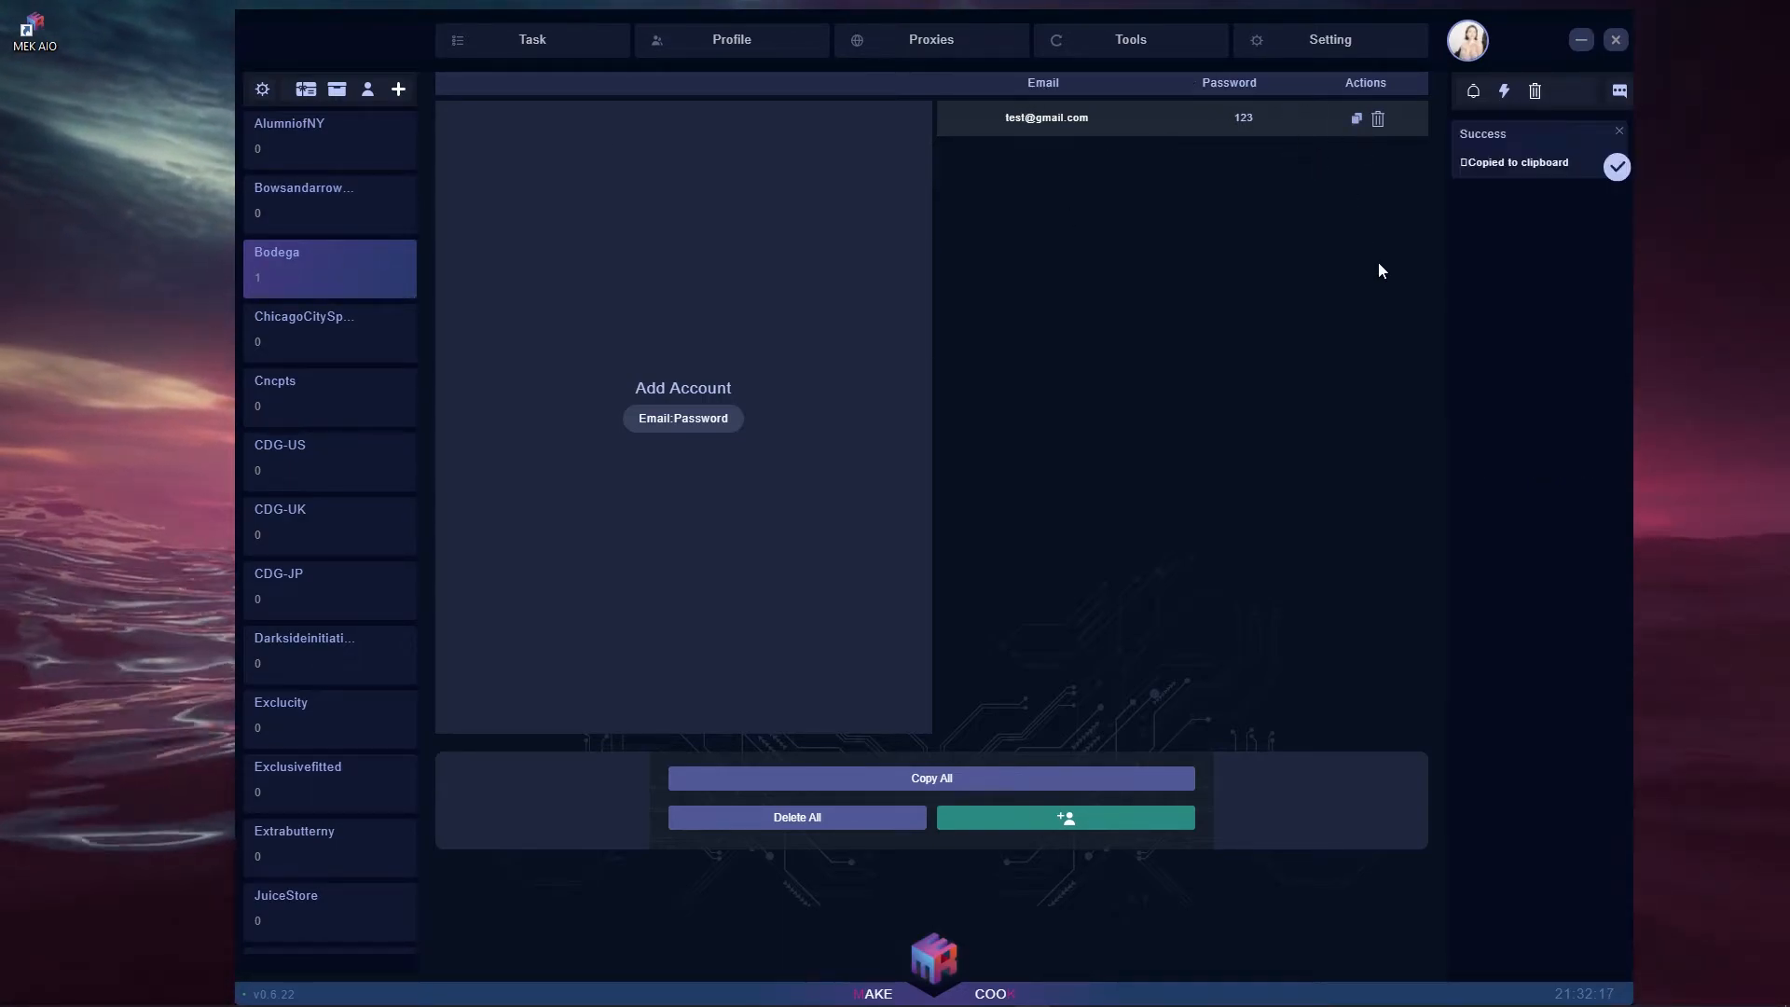
{"action": "left_click", "coordinate": [1377, 120]}
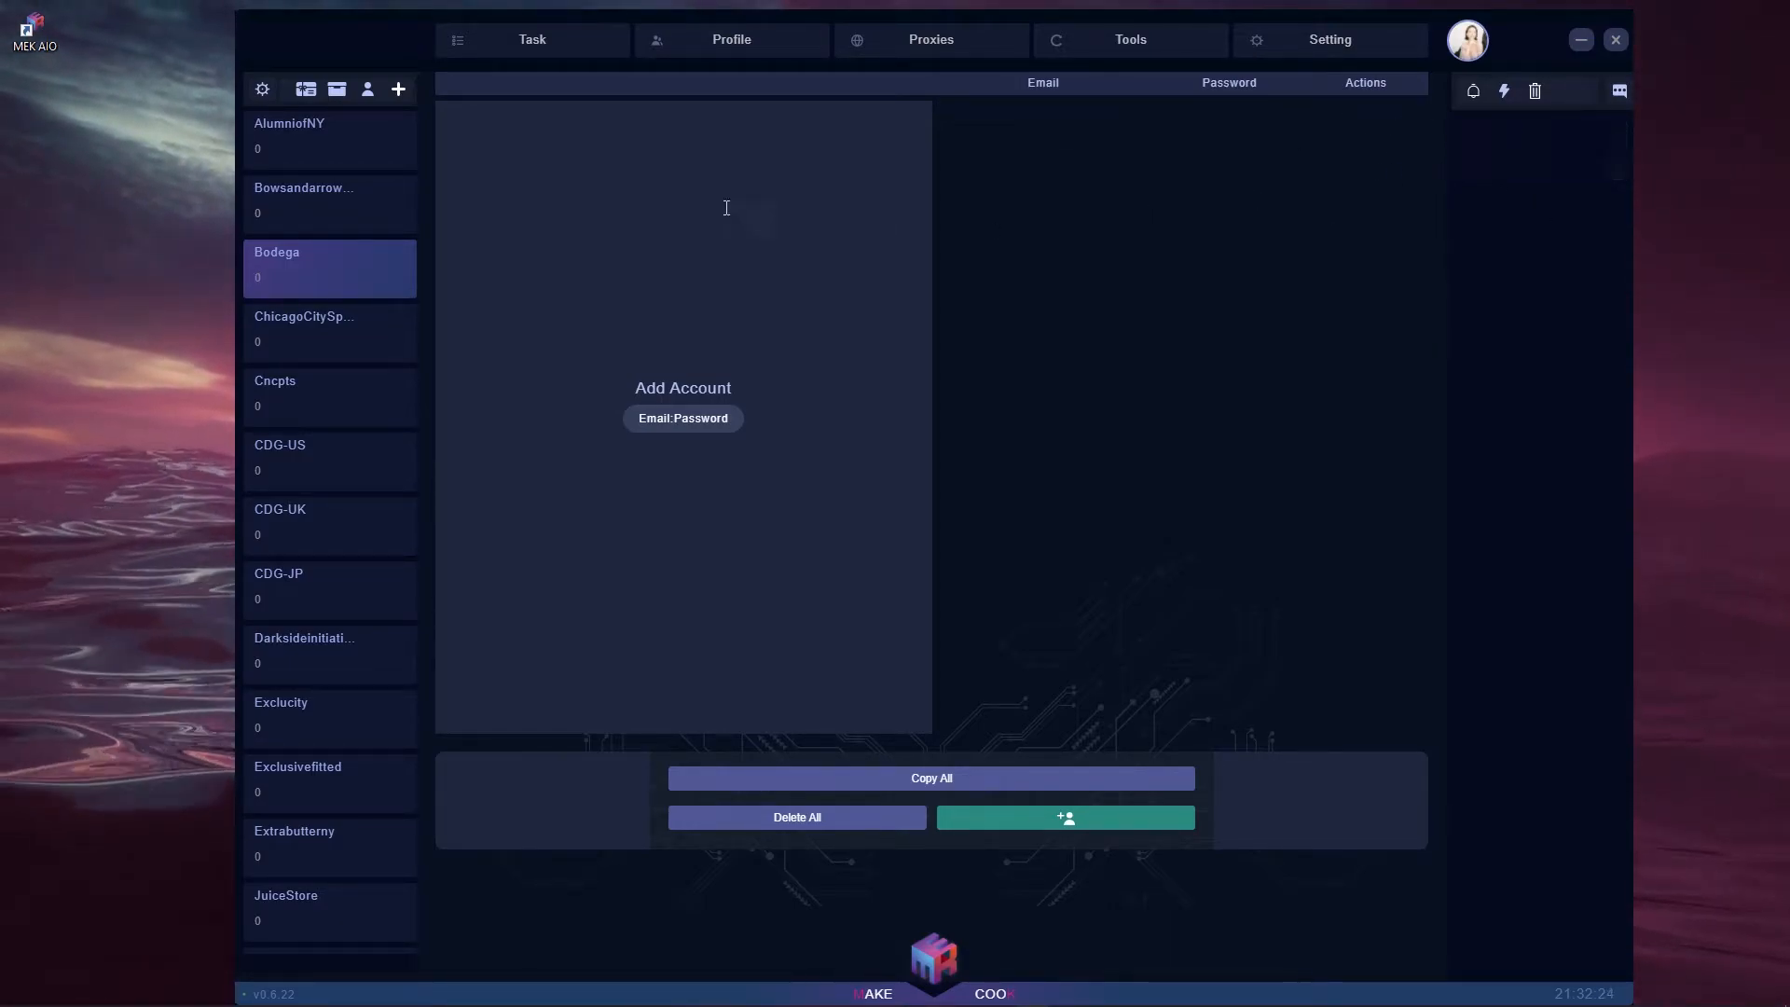
{"action": "left_click", "coordinate": [734, 180]}
{"action": "key", "text": "ctrl+v"}
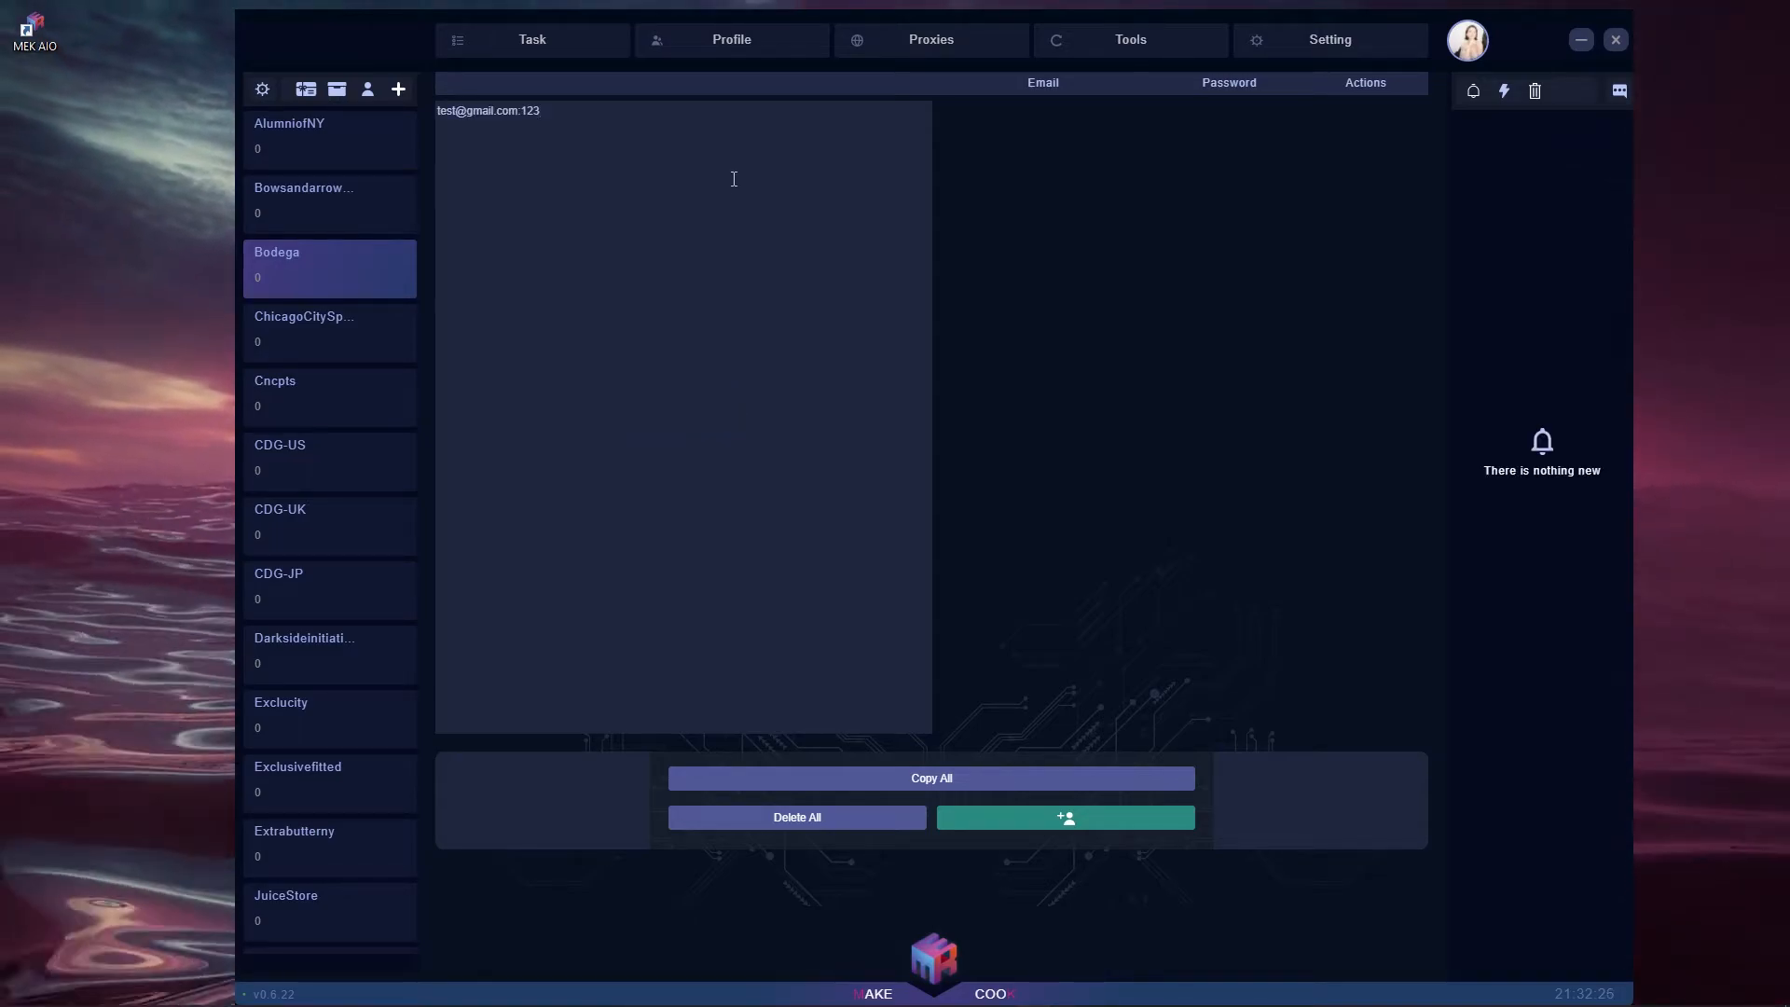
{"action": "left_click", "coordinate": [1108, 832]}
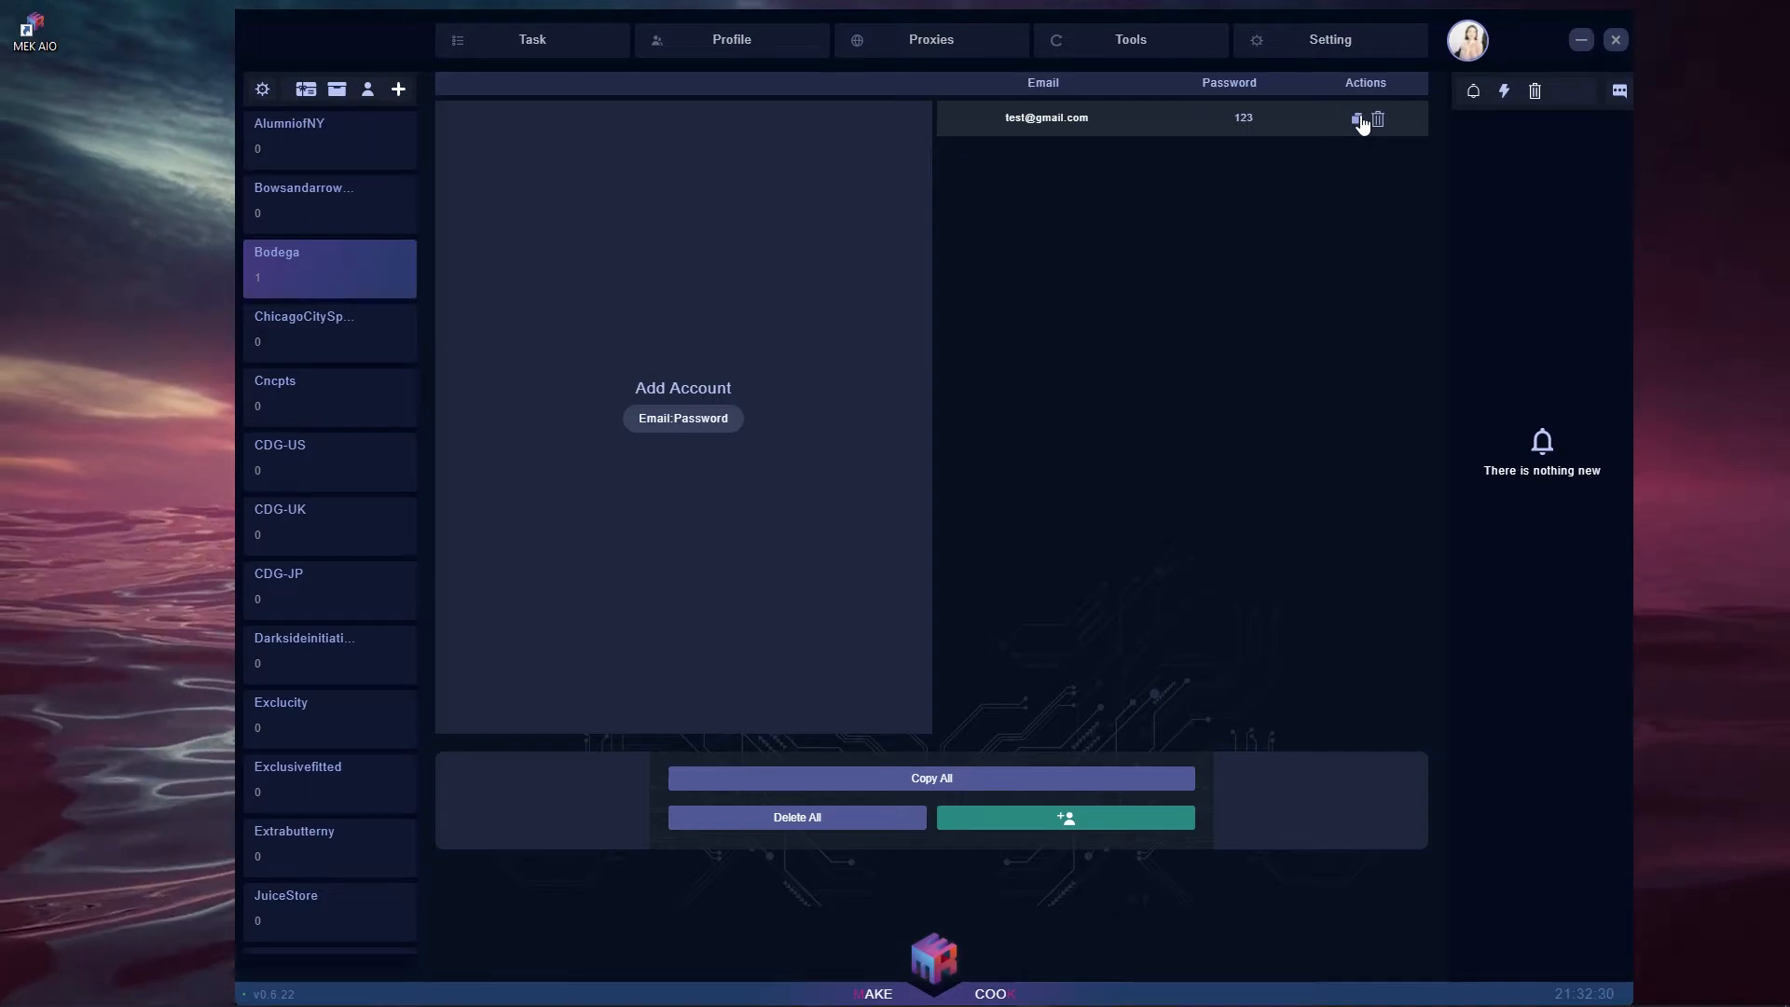
{"action": "left_click", "coordinate": [338, 90]}
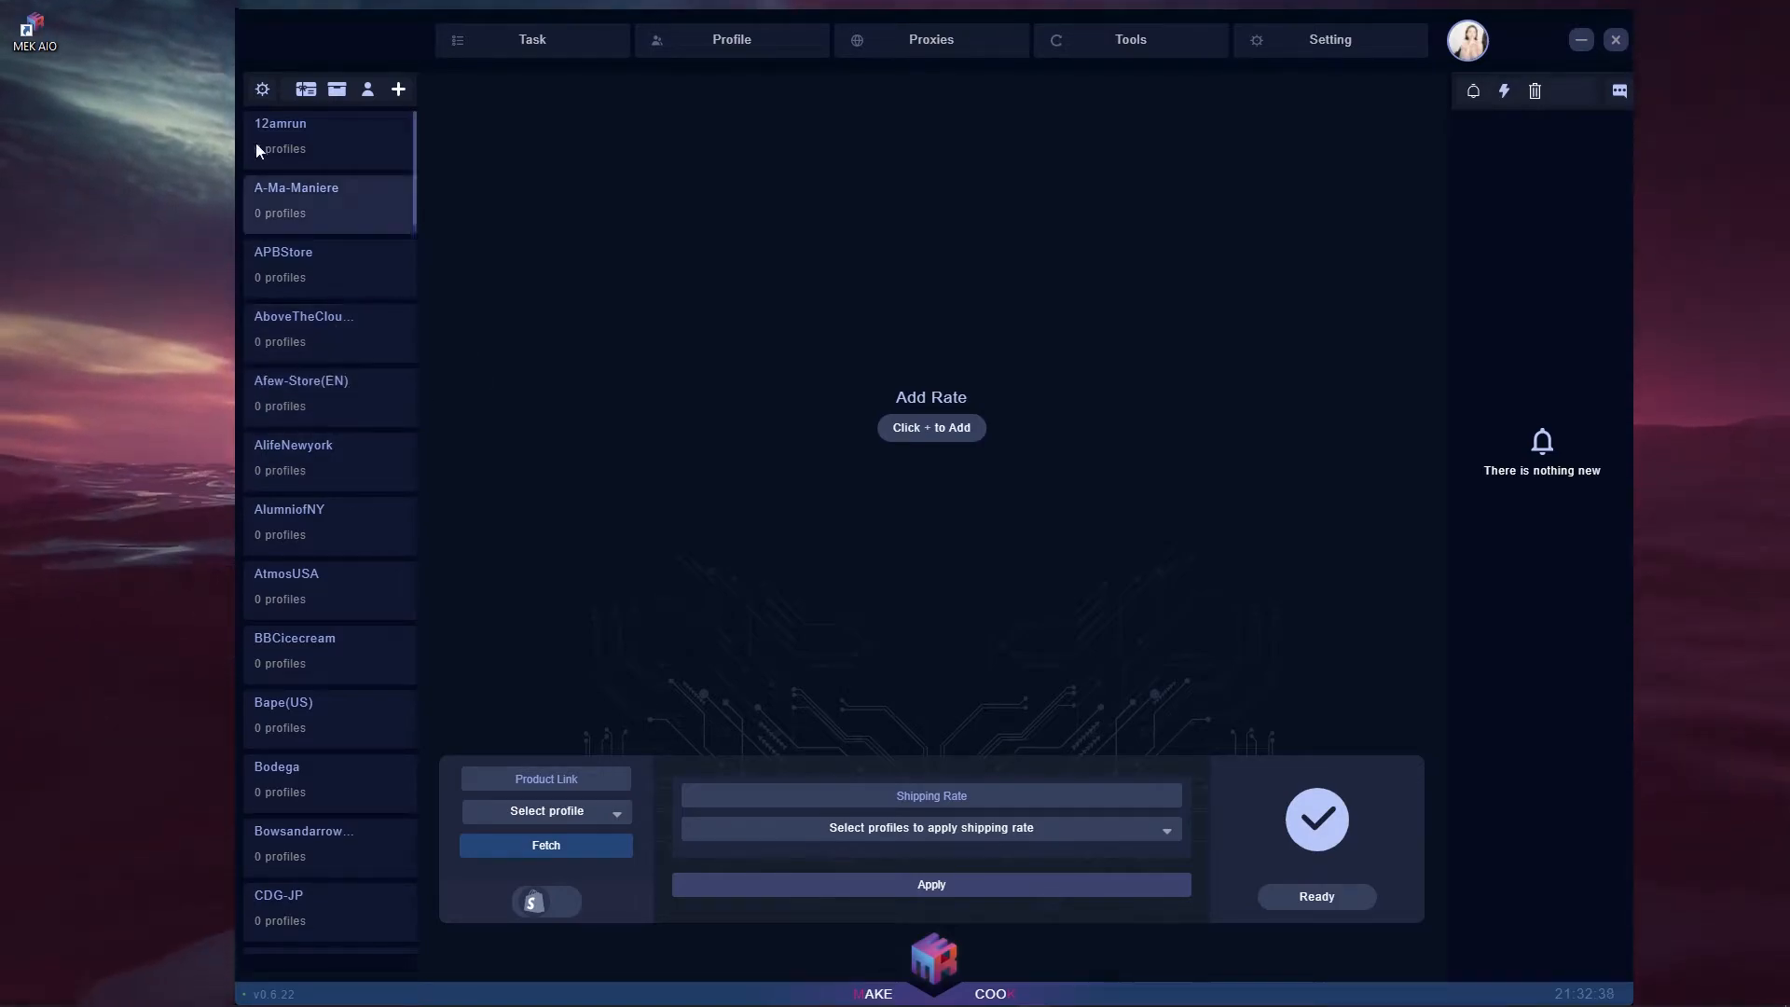
- Select AboveTheClouds, click its Shipping Rate field, then go to the Gift Cards page
{"action": "left_click", "coordinate": [270, 345]}
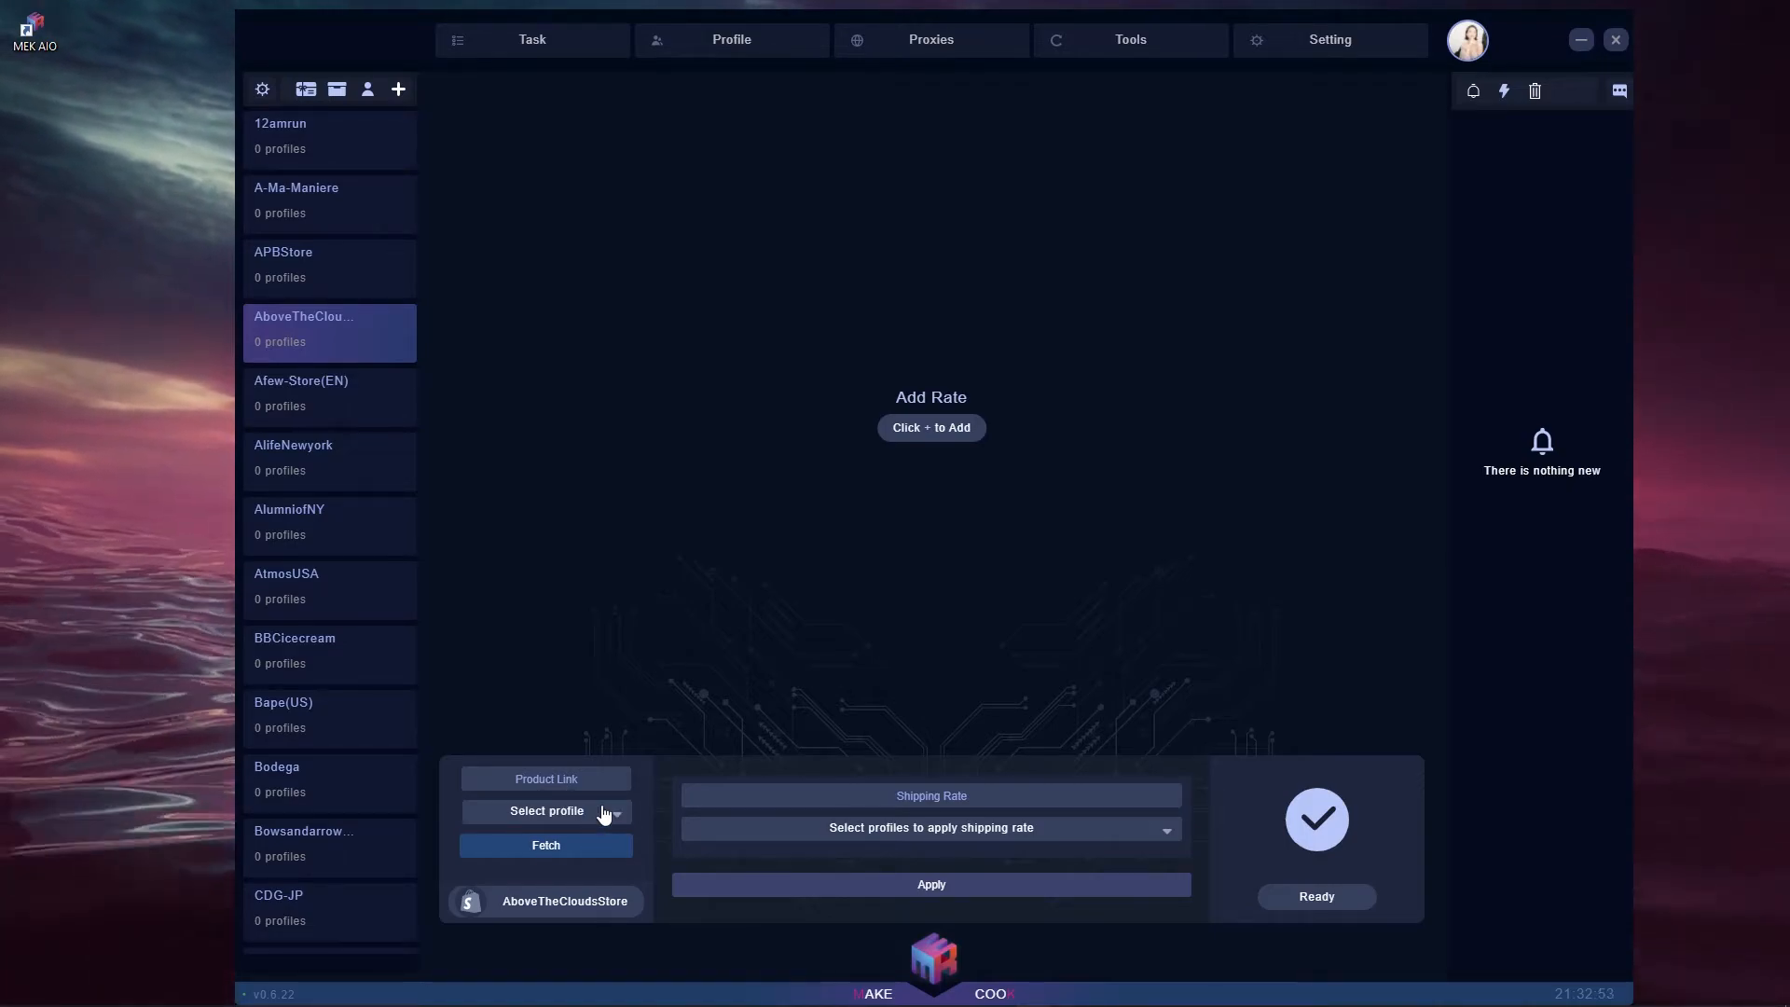
{"action": "left_click", "coordinate": [1025, 799]}
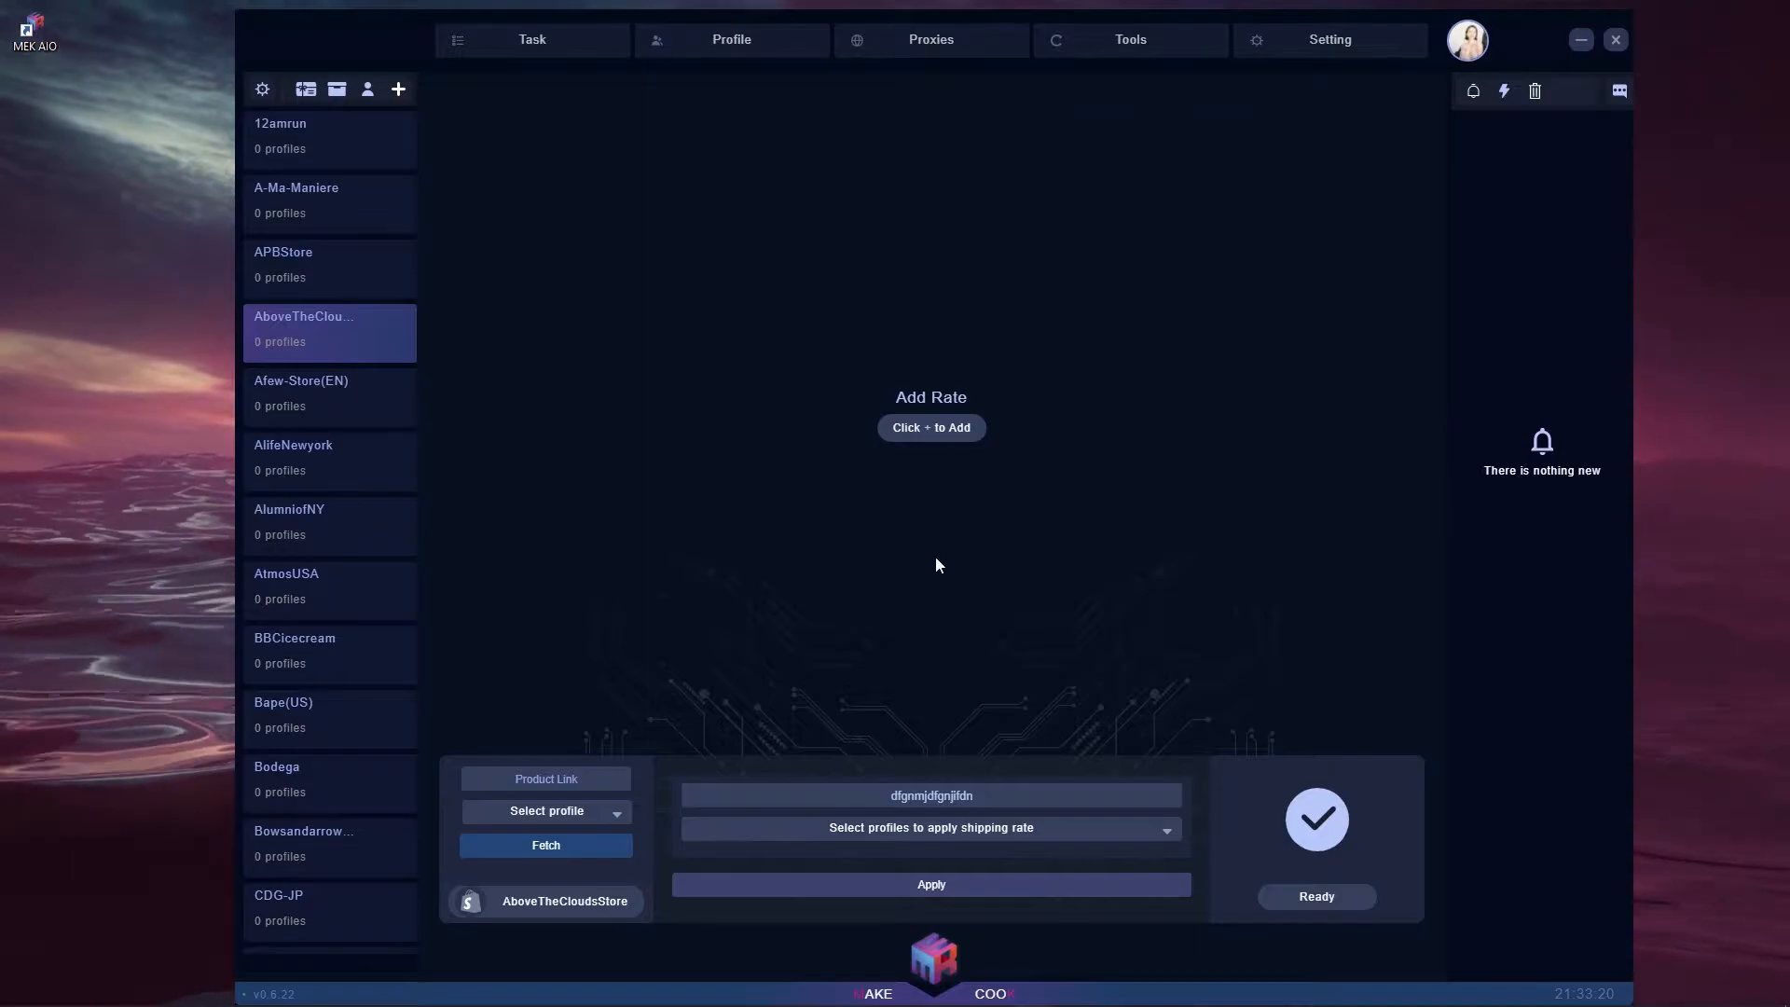
{"action": "left_click", "coordinate": [337, 90]}
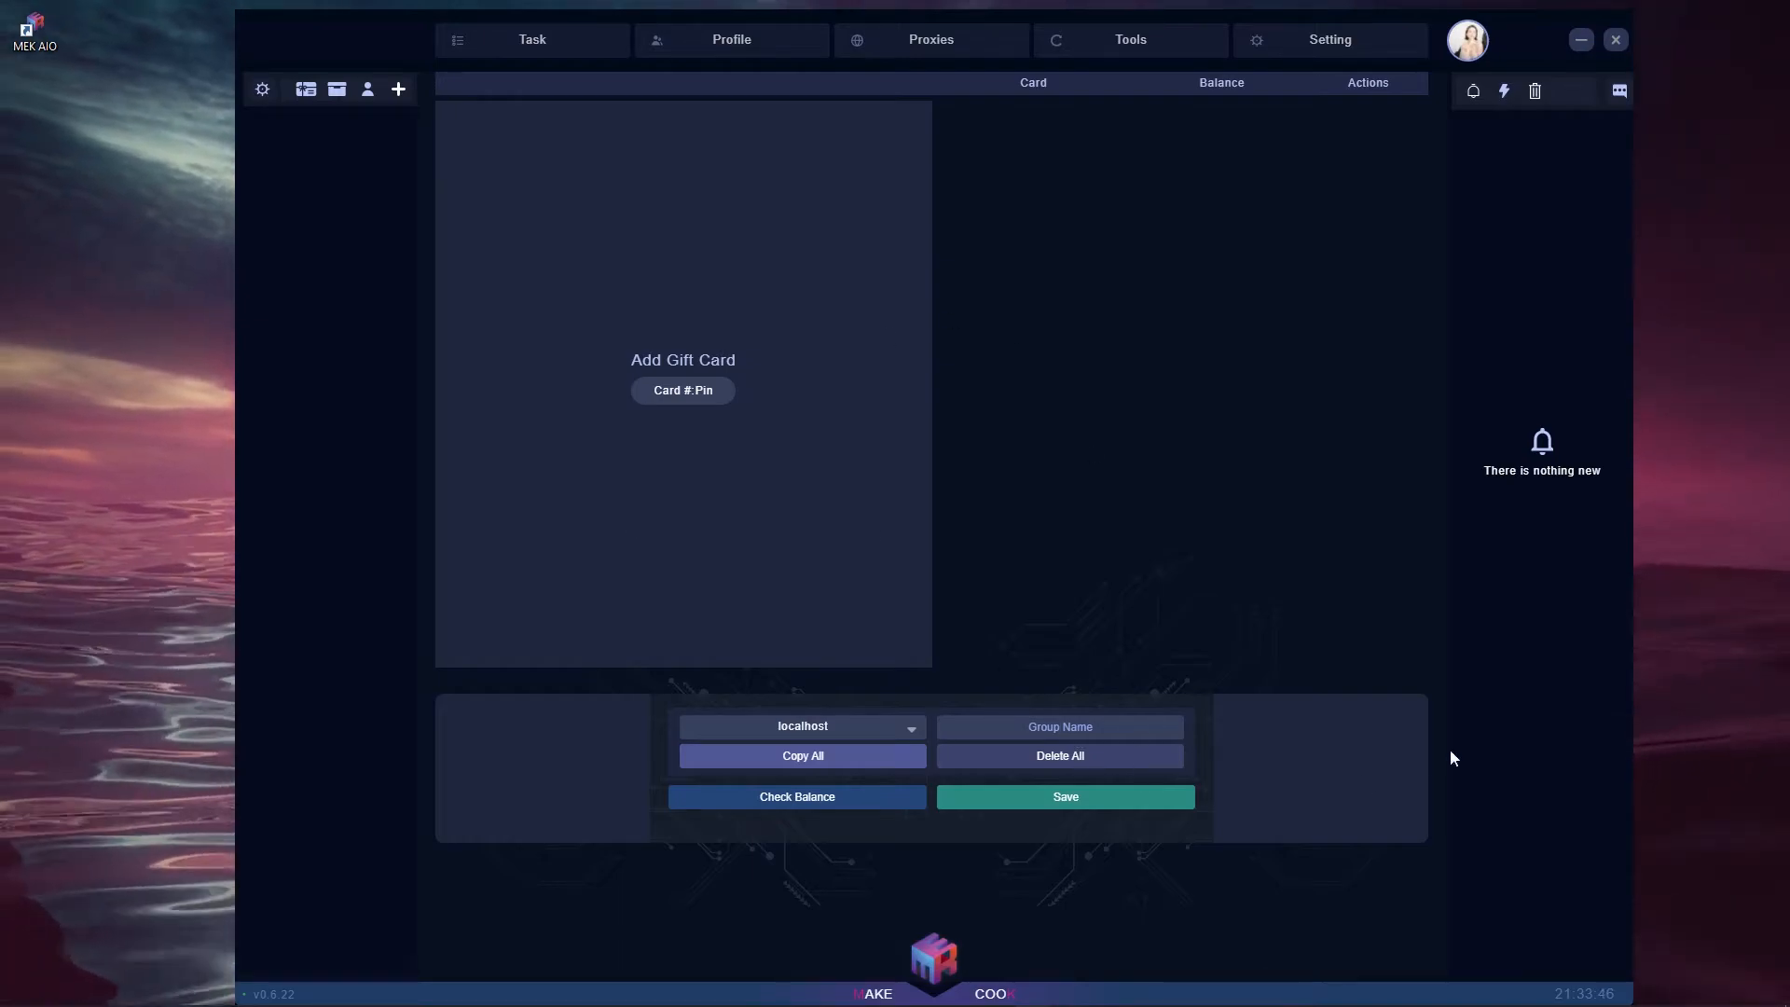
- Save a gift card group named 'Test Gift Cards' containing one test card and PIN
{"action": "type", "text": "Test Gift Crad"}
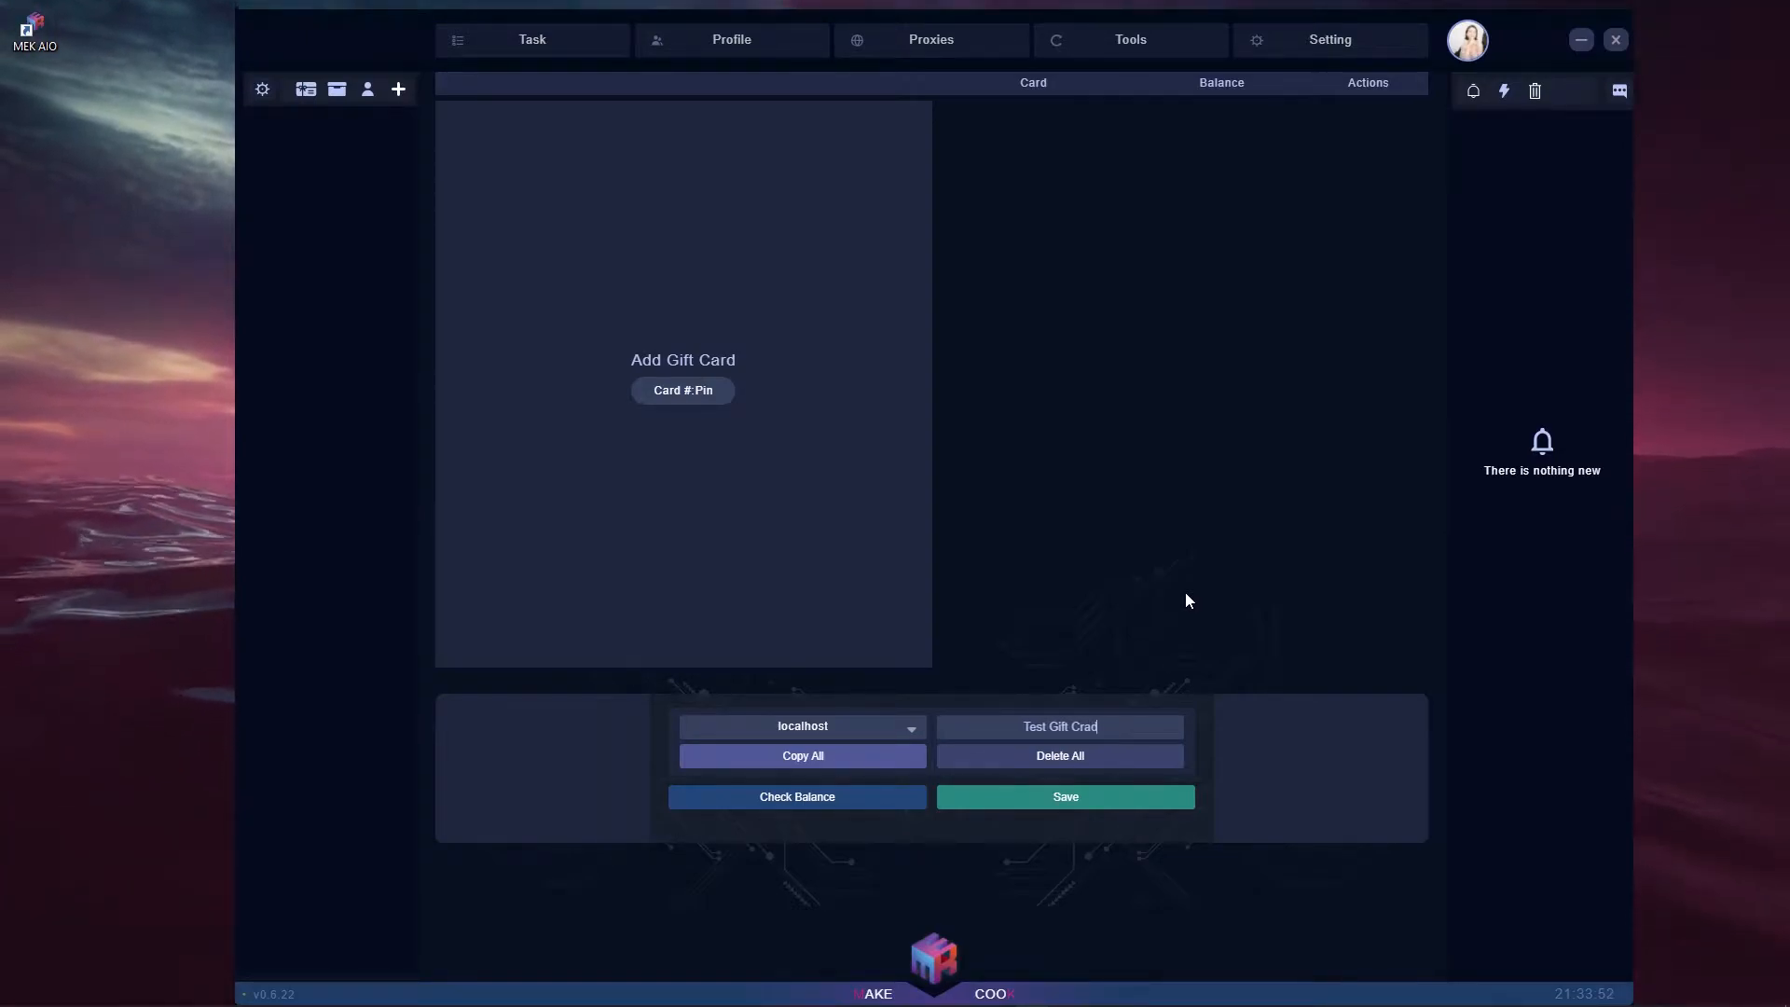
{"action": "key", "text": "BackSpace"}
{"action": "key", "text": "BackSpace"}
{"action": "key", "text": "BackSpace"}
{"action": "type", "text": "ards"}
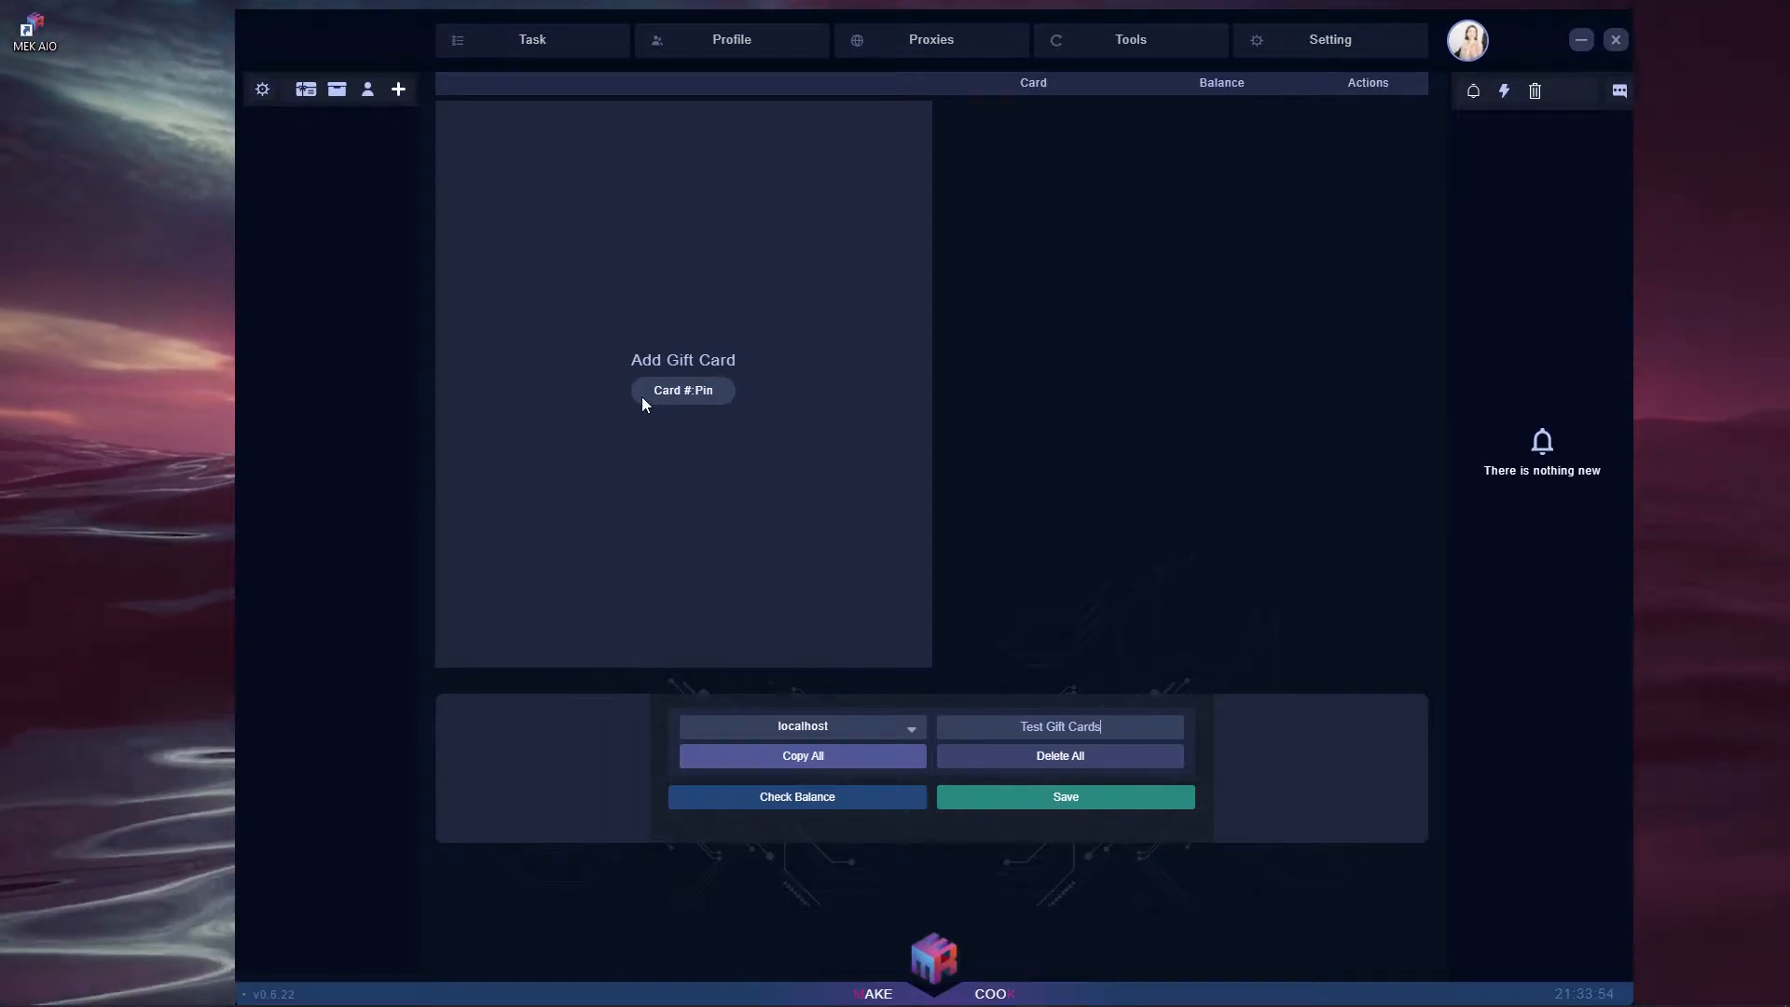
{"action": "left_click", "coordinate": [658, 192]}
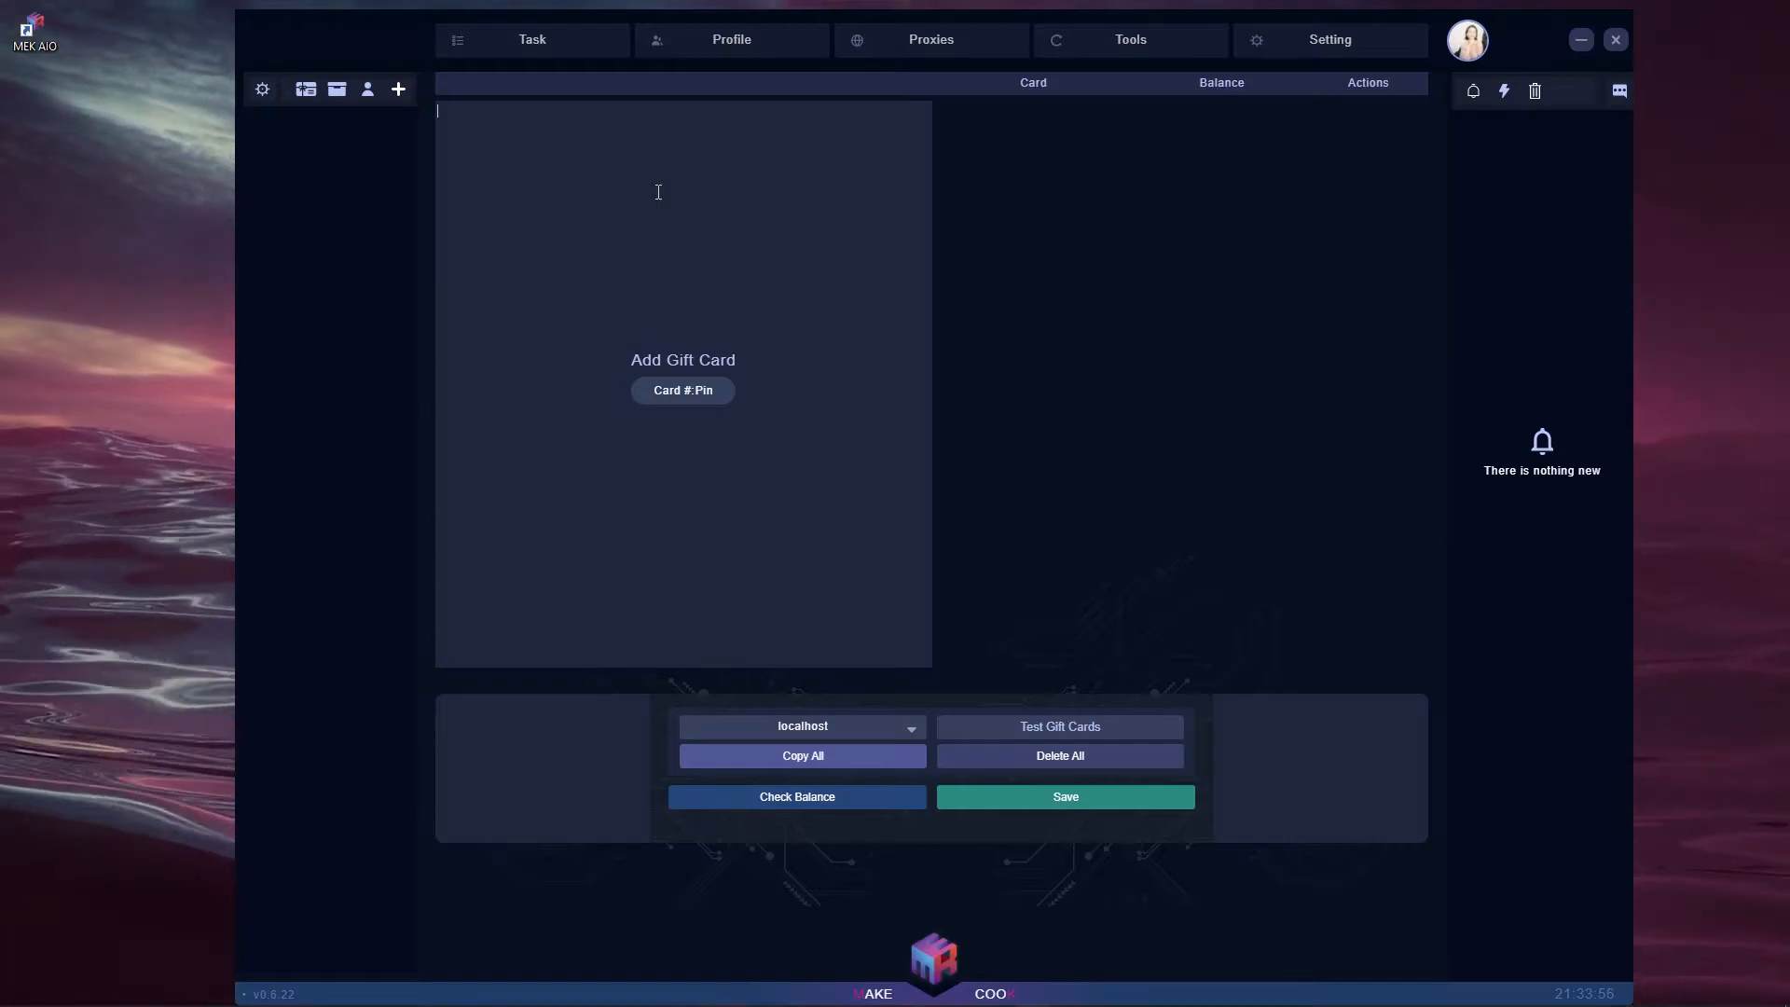
{"action": "type", "text": "234234234:"}
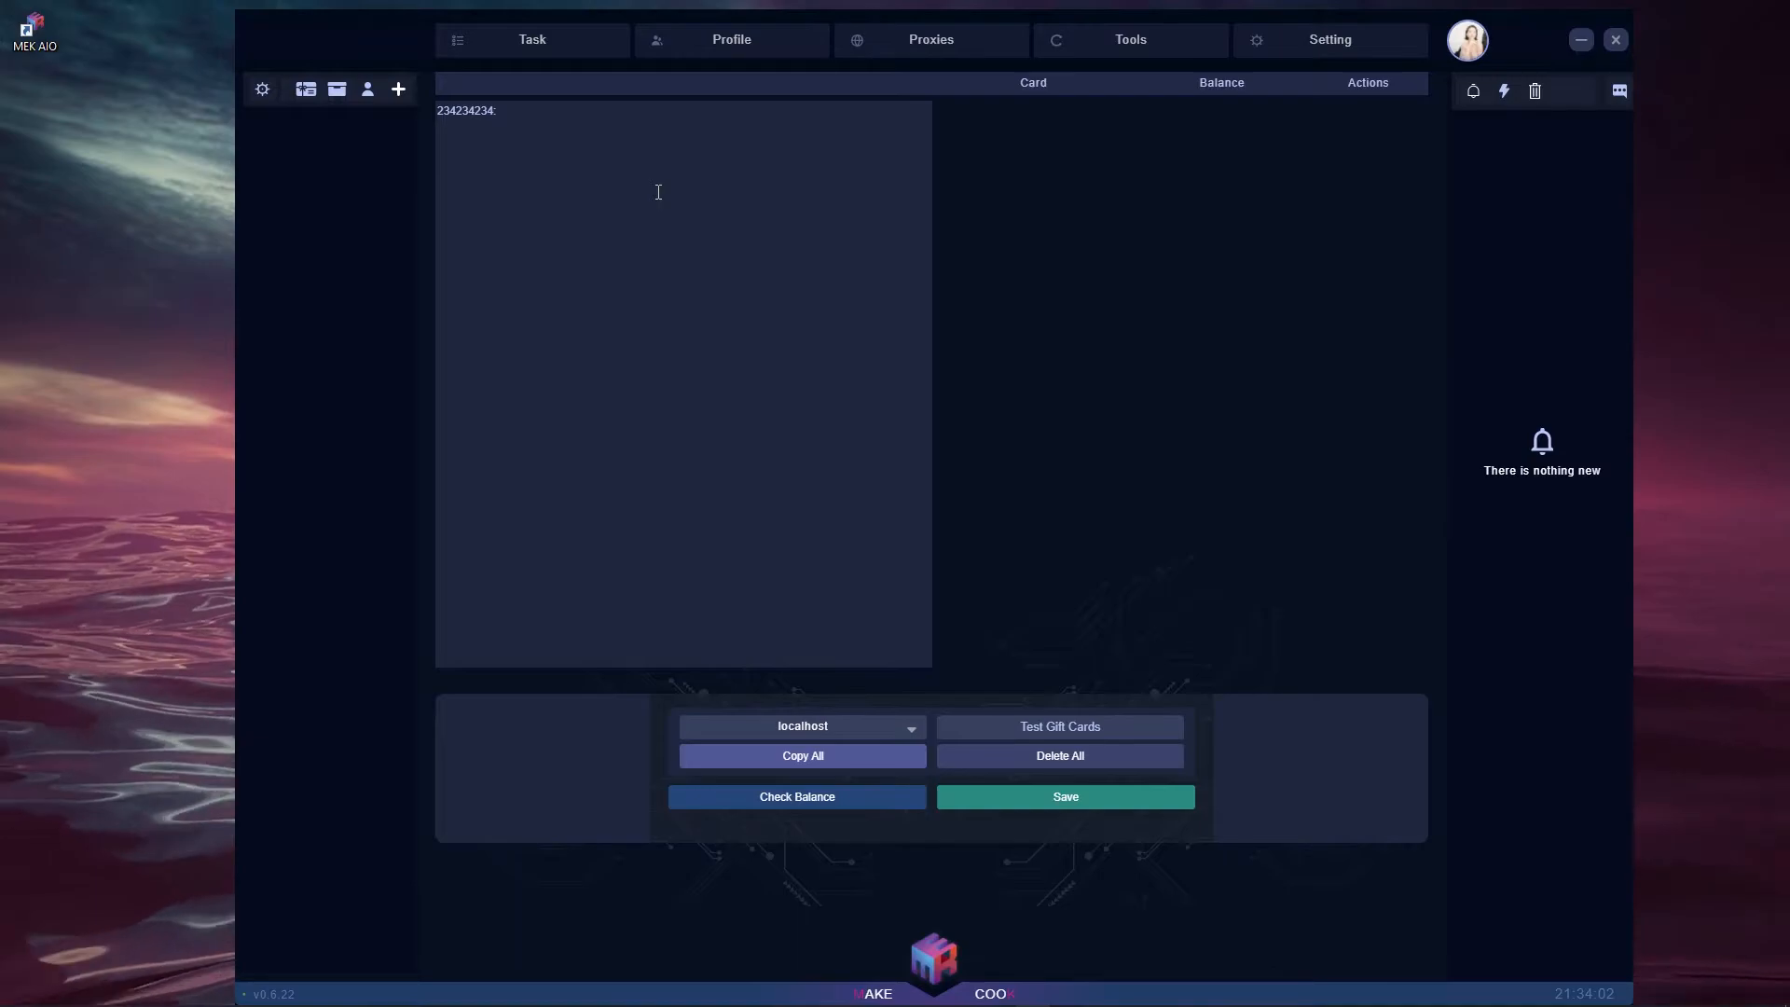
{"action": "type", "text": "123"}
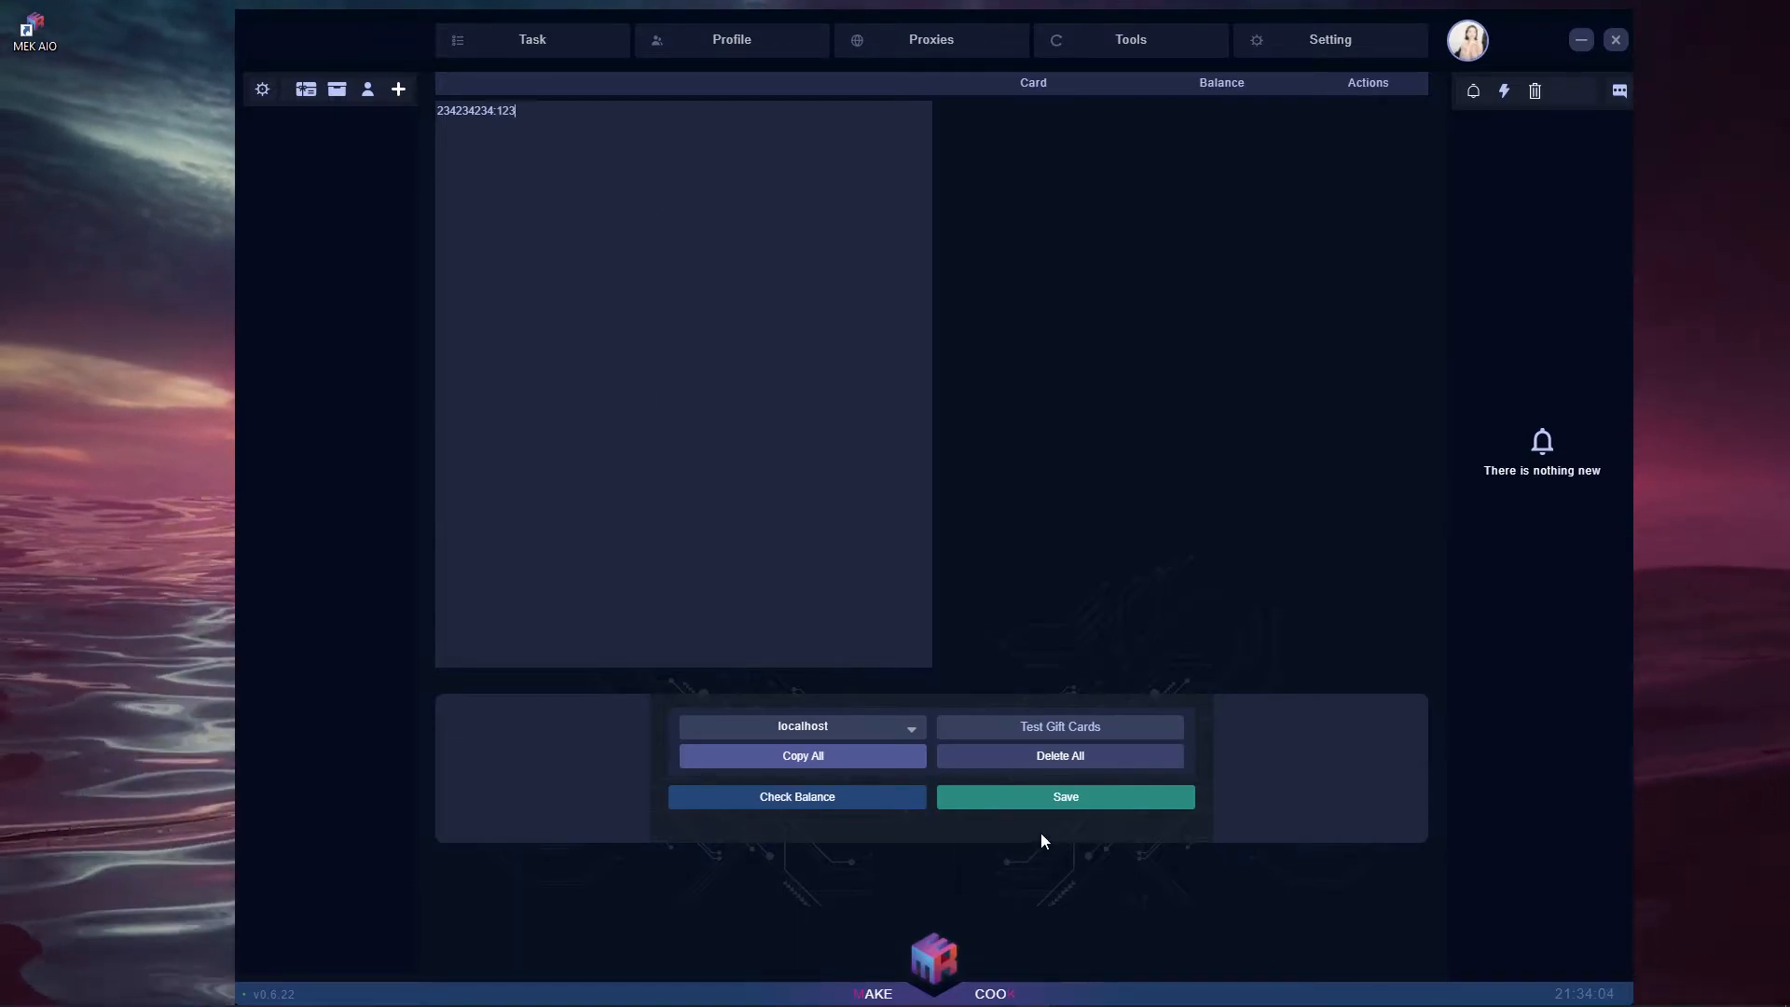
{"action": "left_click", "coordinate": [1058, 798]}
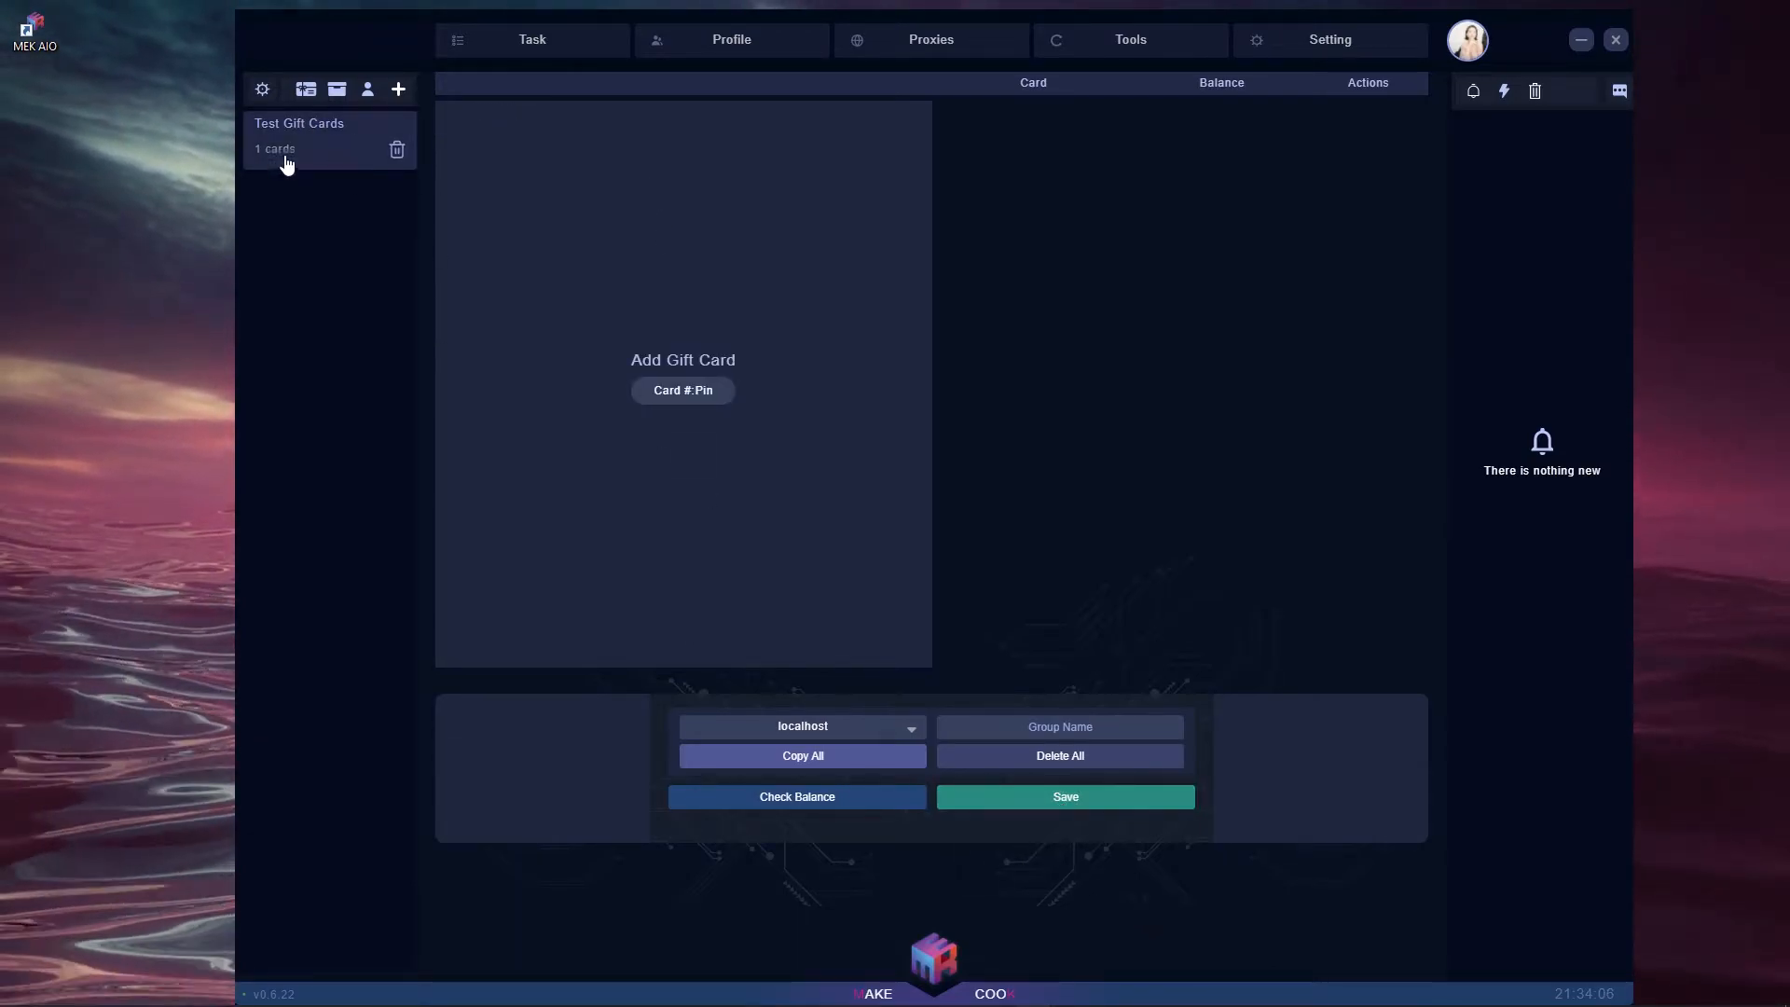
- Open Test Gift Cards, copy and delete its card, then switch to Tools
{"action": "left_click", "coordinate": [317, 145]}
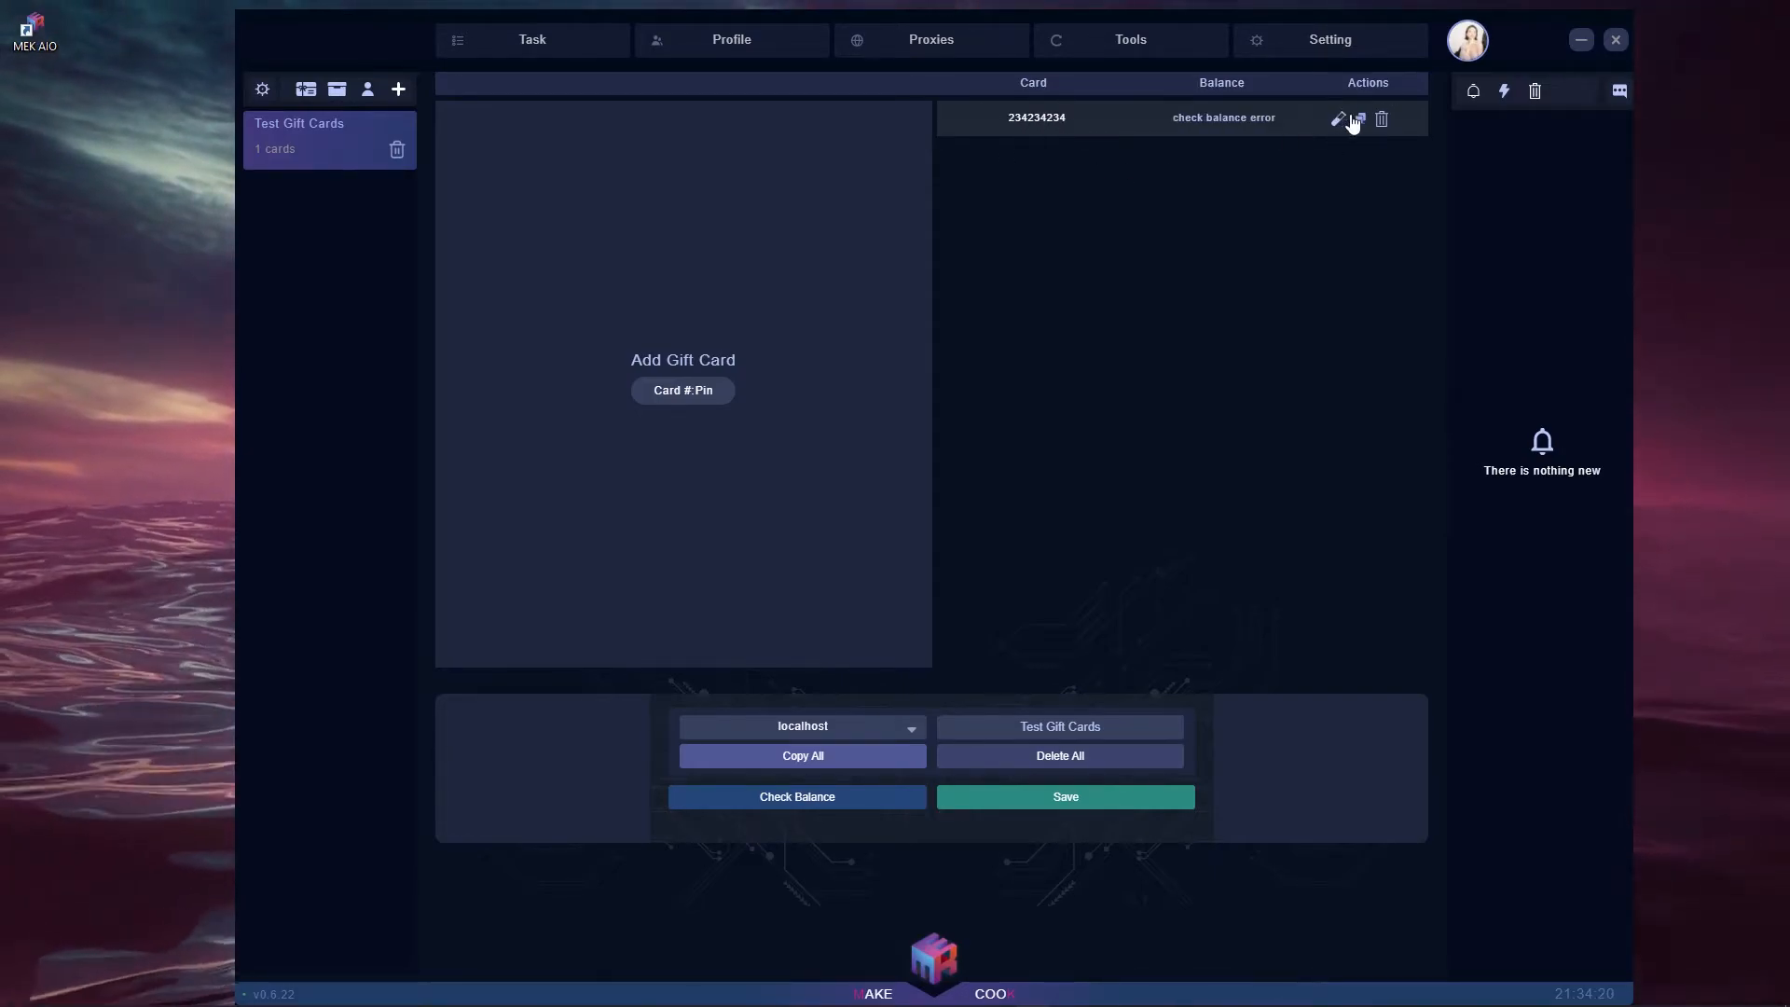
{"action": "left_click", "coordinate": [1362, 120]}
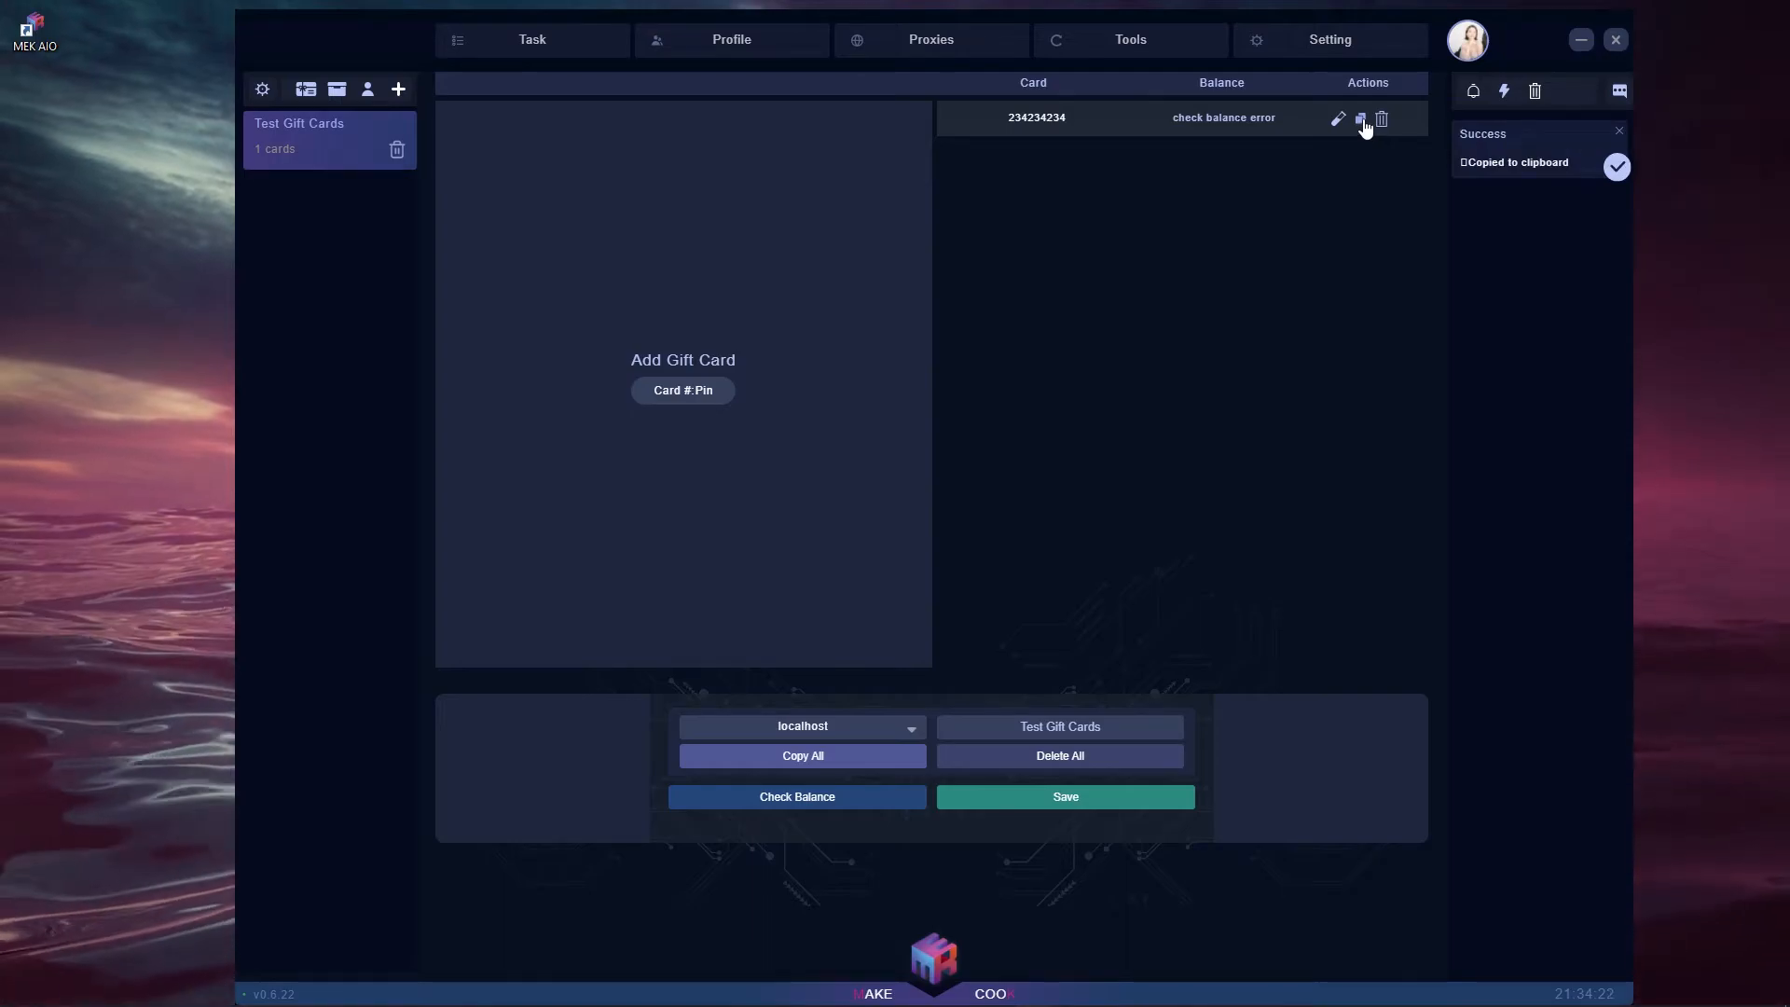
{"action": "left_click", "coordinate": [1381, 120]}
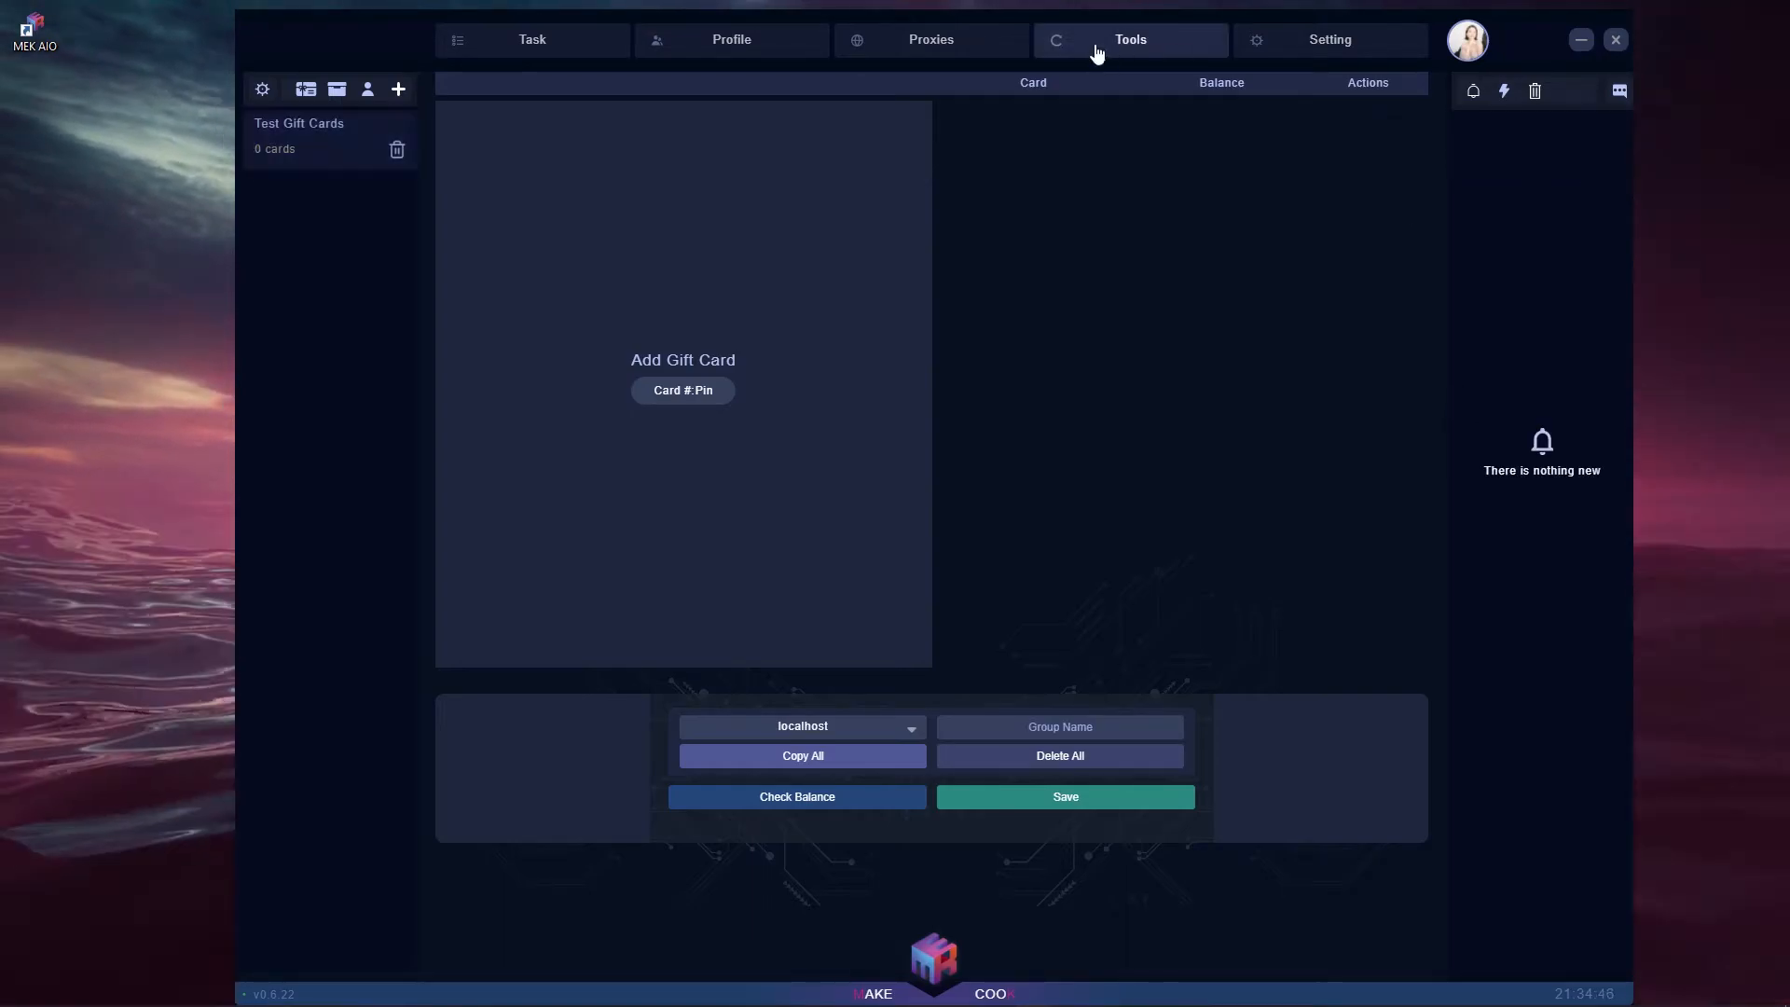
{"action": "left_click", "coordinate": [1119, 44]}
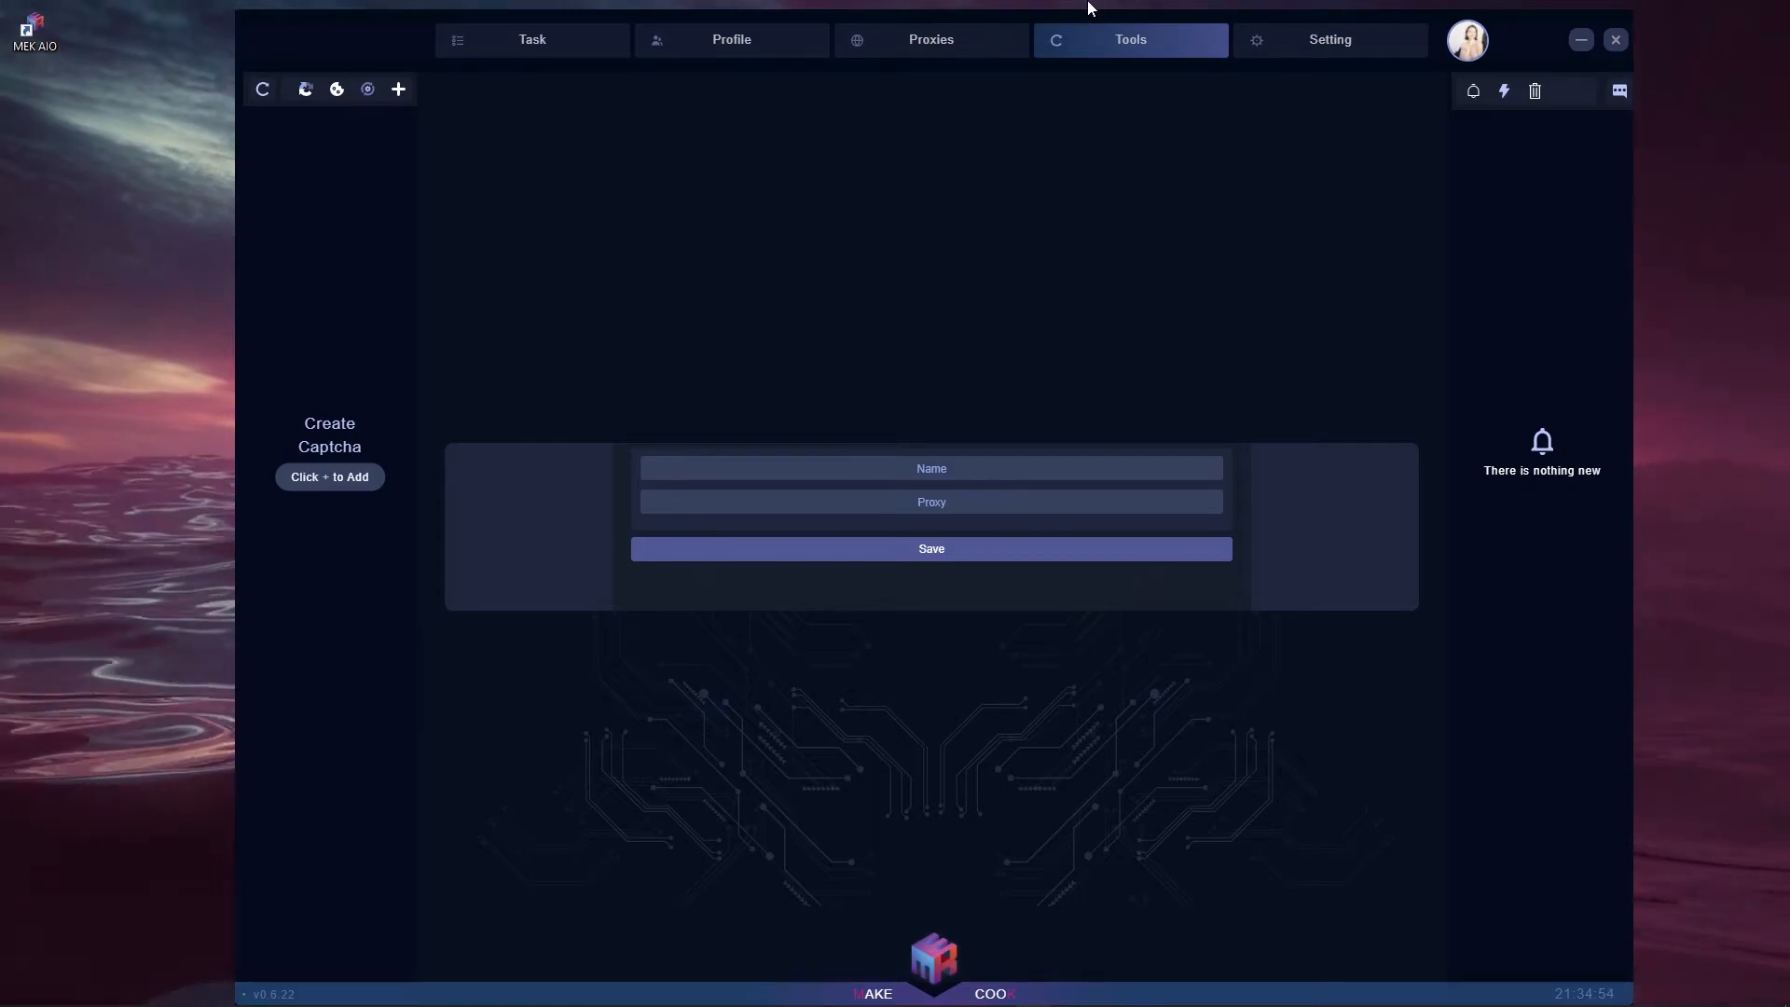
- Create a 2 Captcha solver for the Yeezy Supply site
{"action": "left_click", "coordinate": [368, 88]}
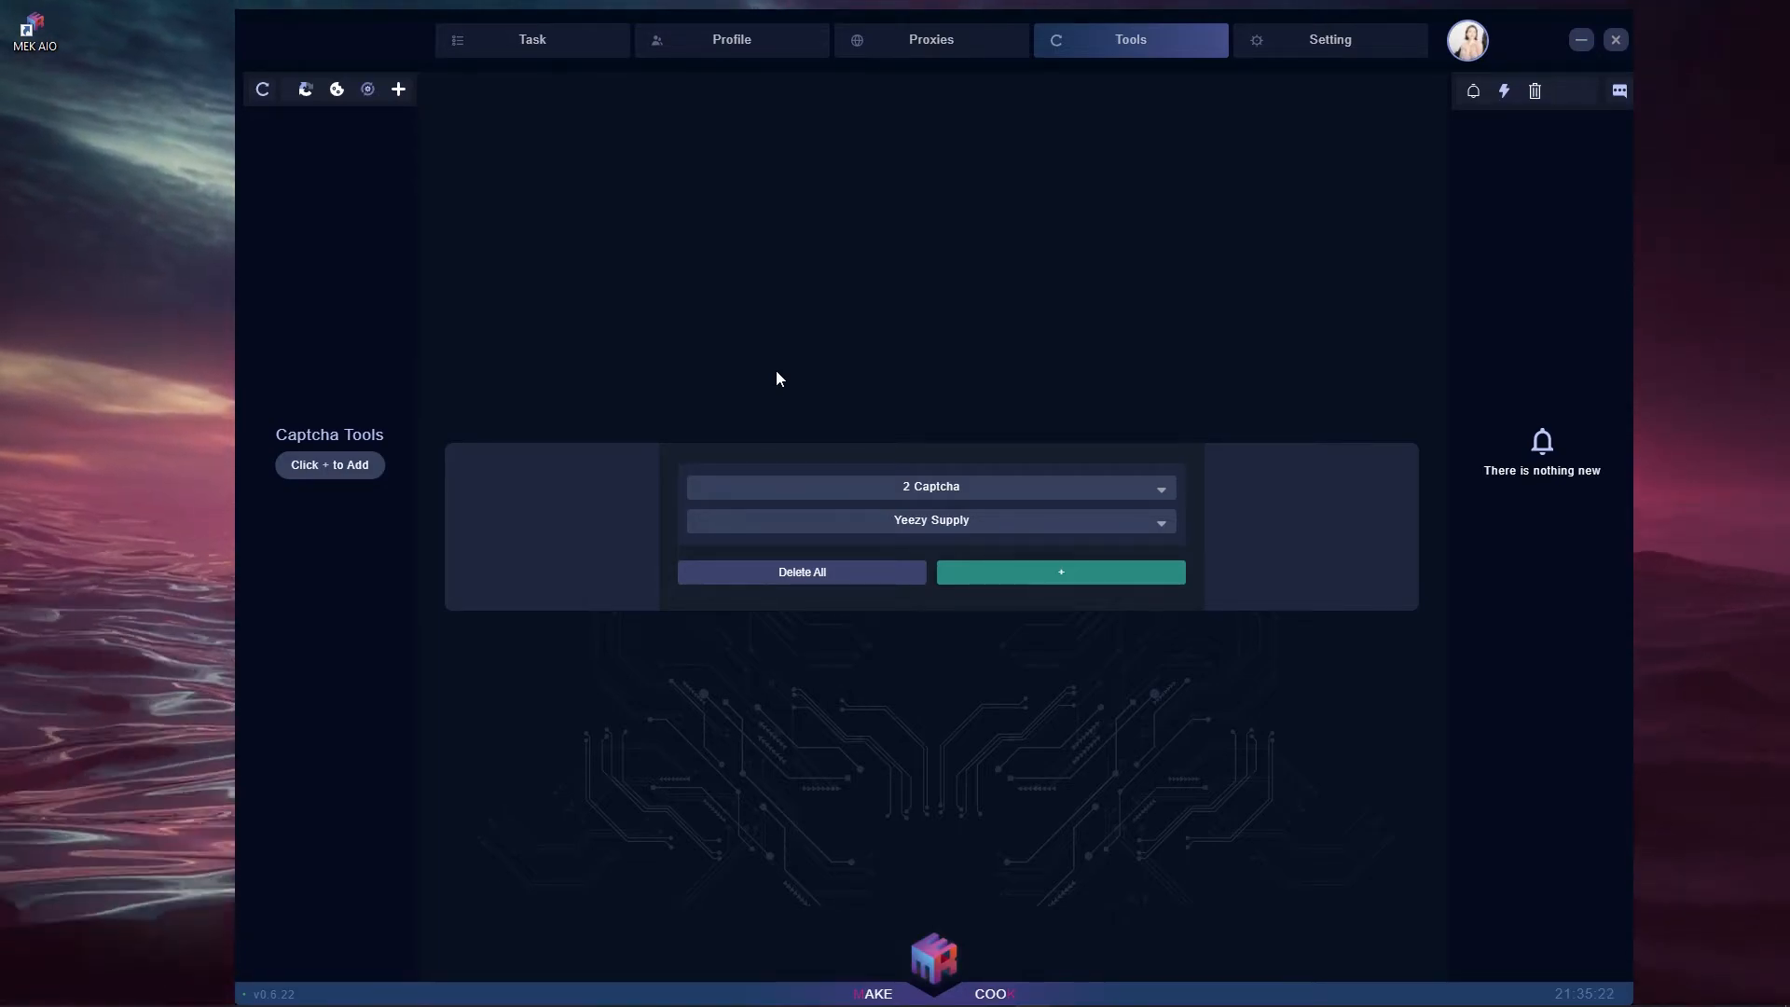
{"action": "left_click", "coordinate": [929, 488]}
{"action": "left_click", "coordinate": [930, 508]}
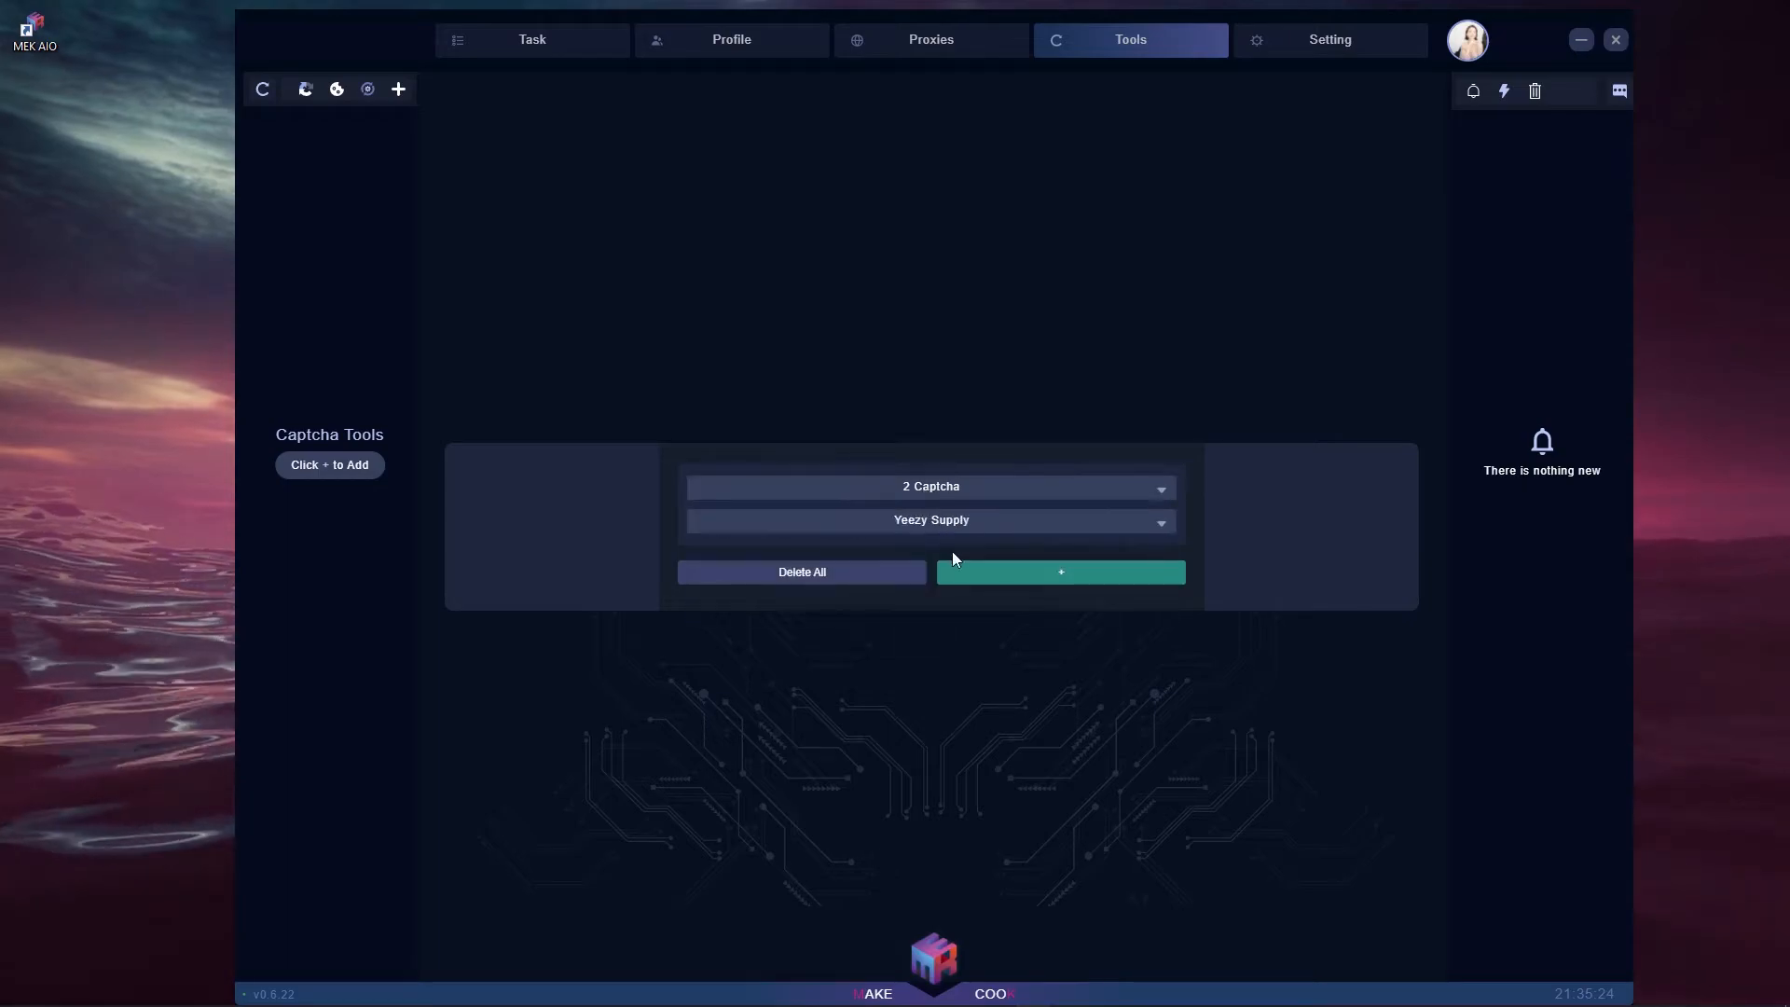
{"action": "left_click", "coordinate": [957, 521]}
{"action": "left_click", "coordinate": [960, 550]}
{"action": "left_click", "coordinate": [969, 493]}
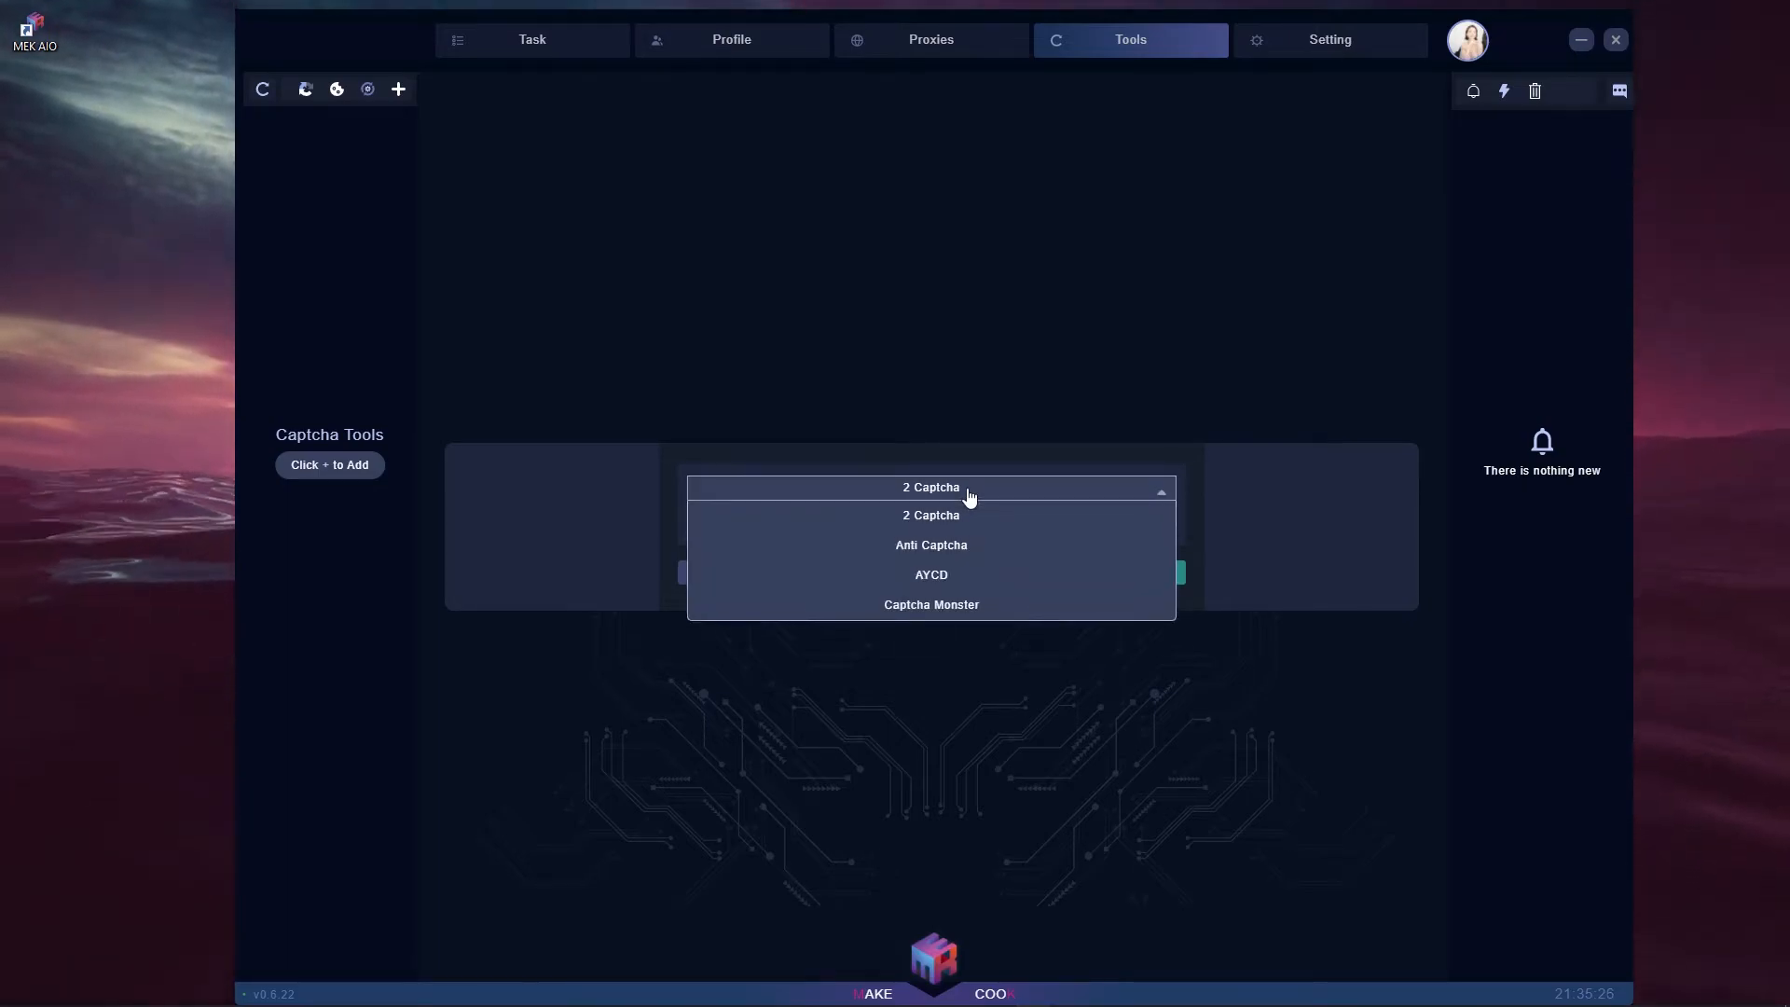
{"action": "left_click", "coordinate": [969, 515]}
{"action": "left_click", "coordinate": [1131, 583]}
- Delete the new 2 Captcha solver, keep 2 Captcha as provider, and show the site list
{"action": "left_click", "coordinate": [299, 146]}
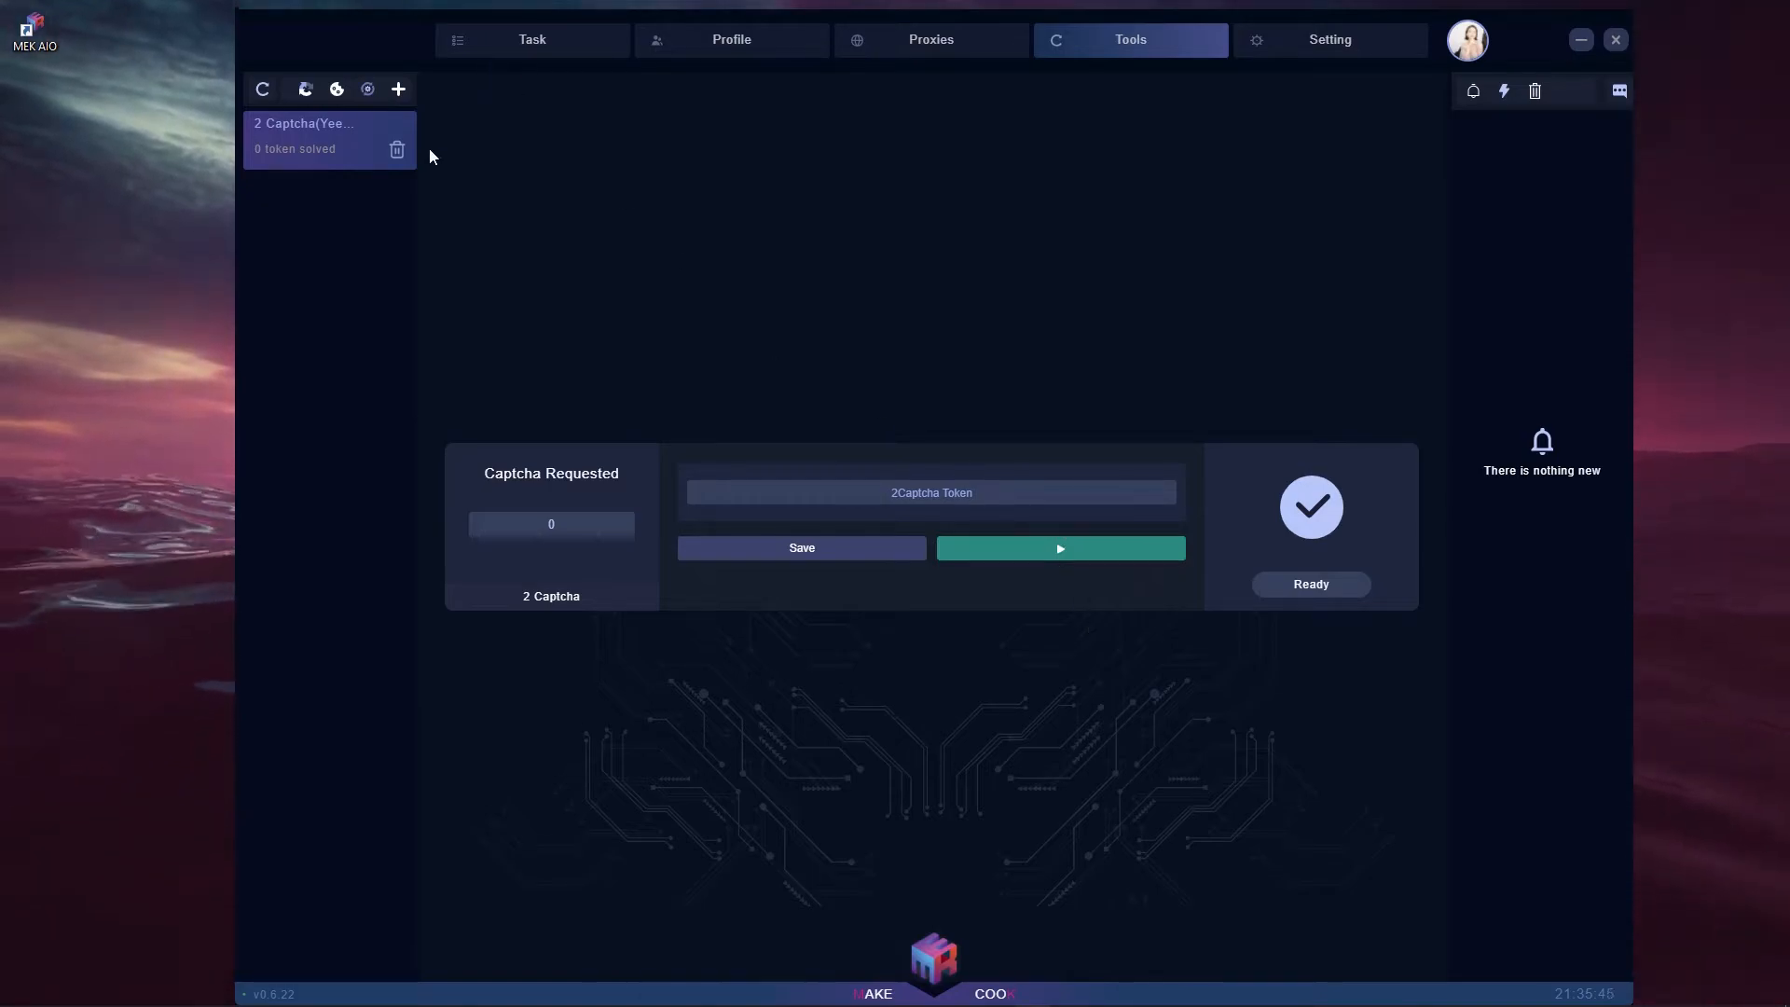
{"action": "left_click", "coordinate": [398, 155]}
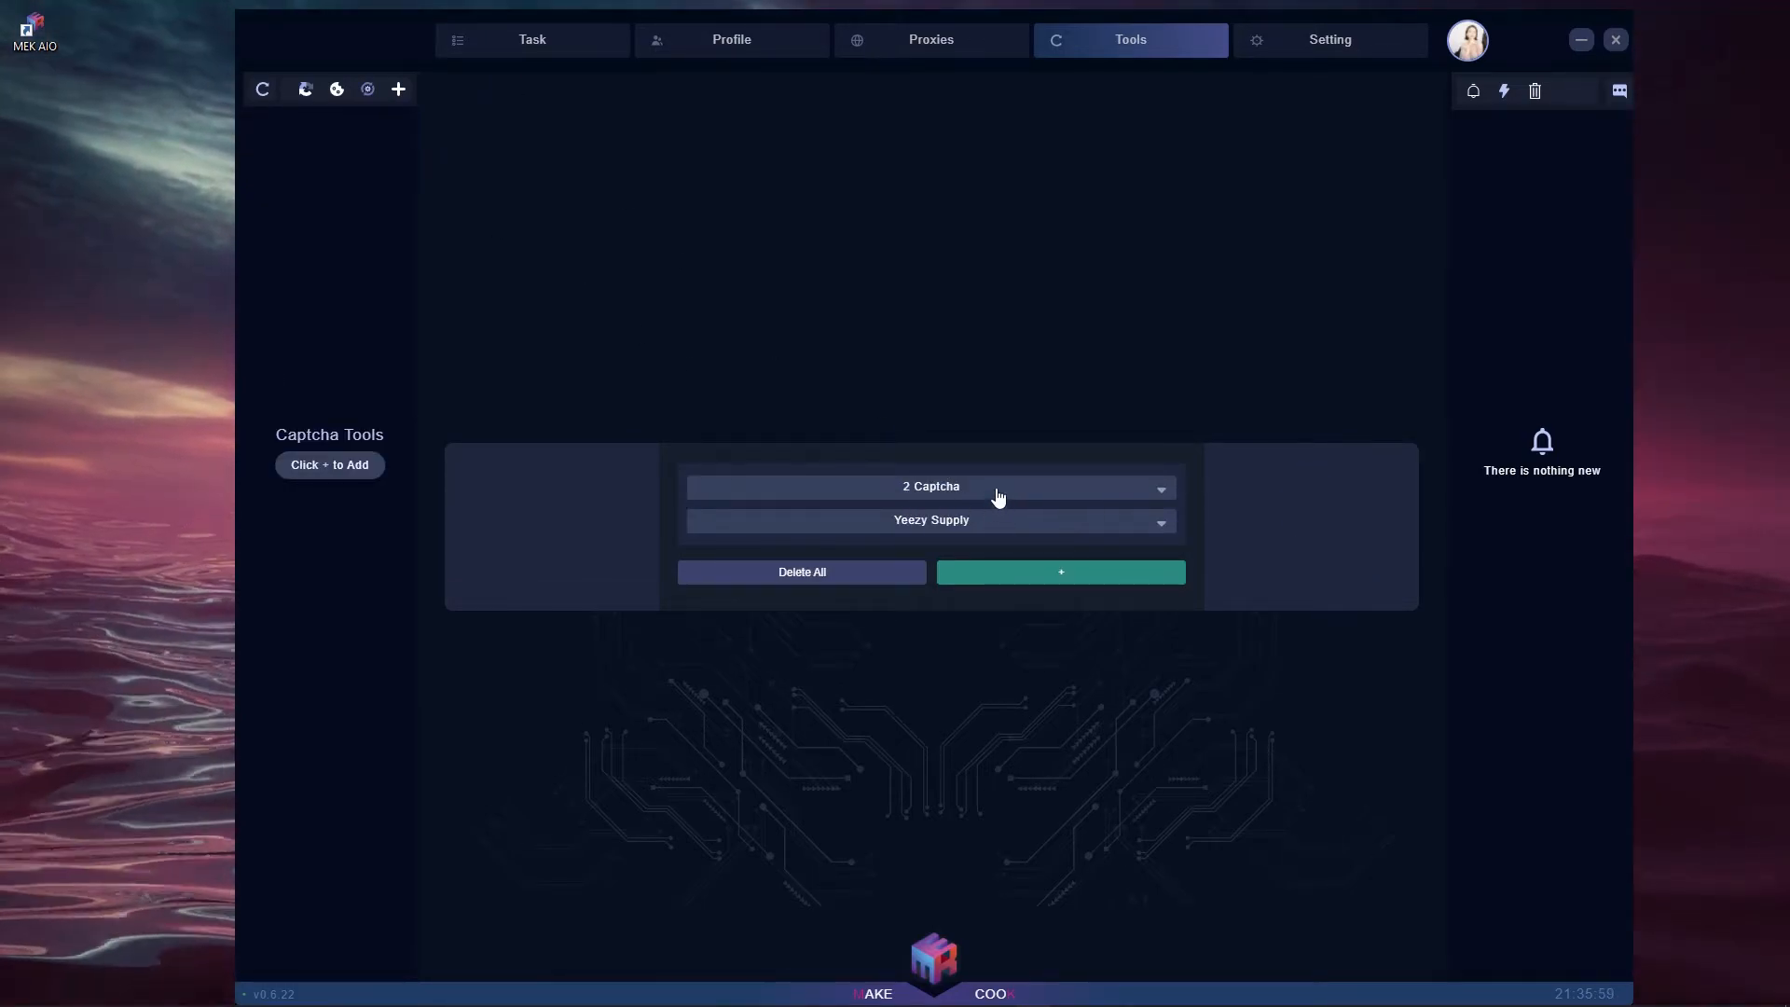
{"action": "left_click", "coordinate": [997, 490]}
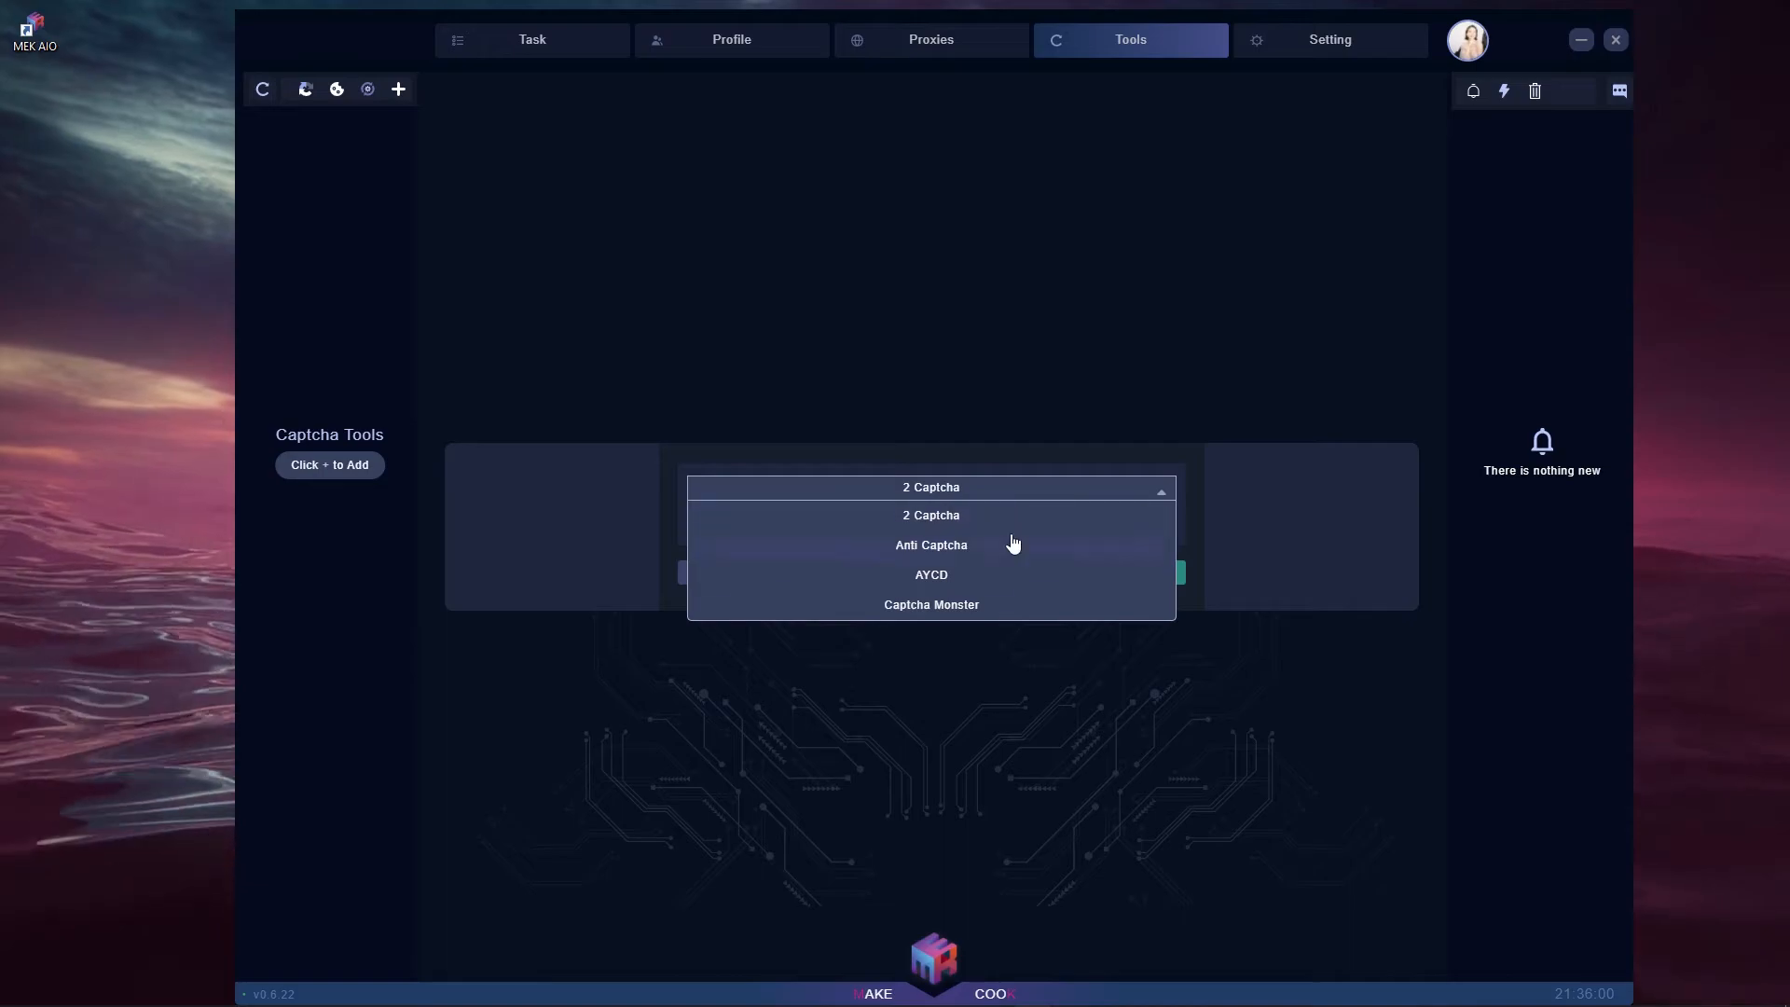
{"action": "left_click", "coordinate": [966, 449]}
{"action": "left_click", "coordinate": [948, 519]}
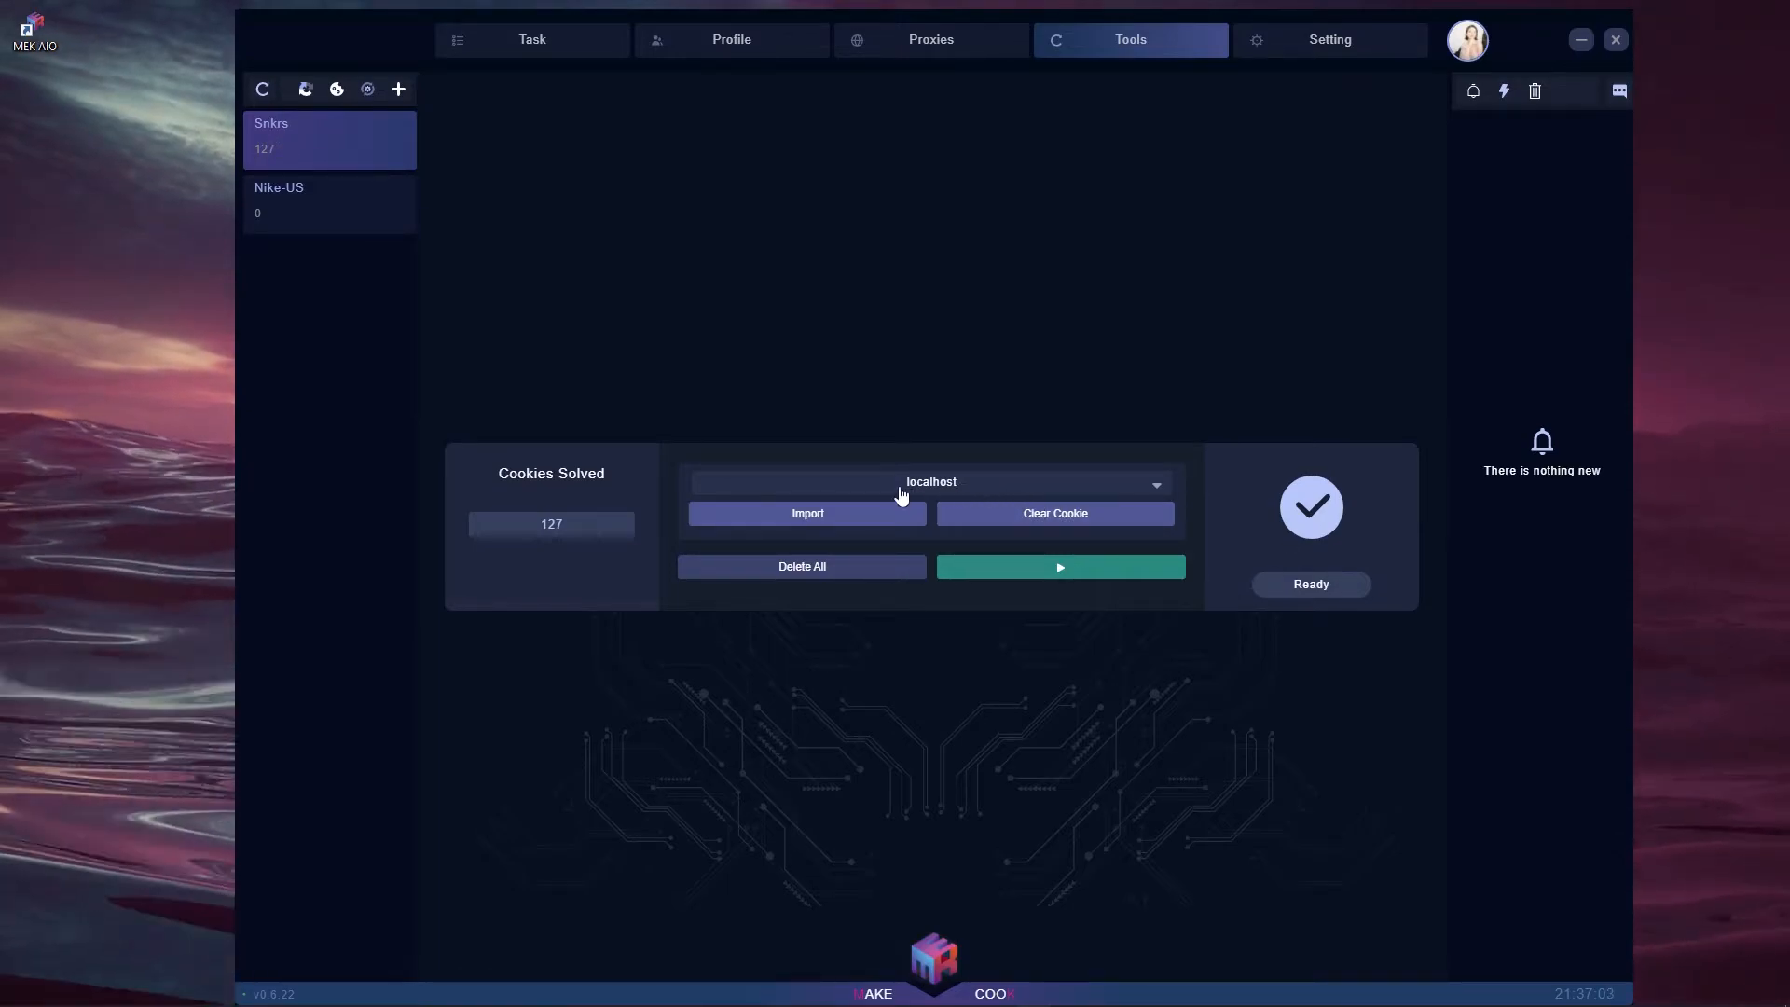
- Keep localhost as cookie host, start Snkrs cookie fetching, and return to captcha harvester creation
{"action": "left_click", "coordinate": [913, 484]}
{"action": "left_click", "coordinate": [855, 474]}
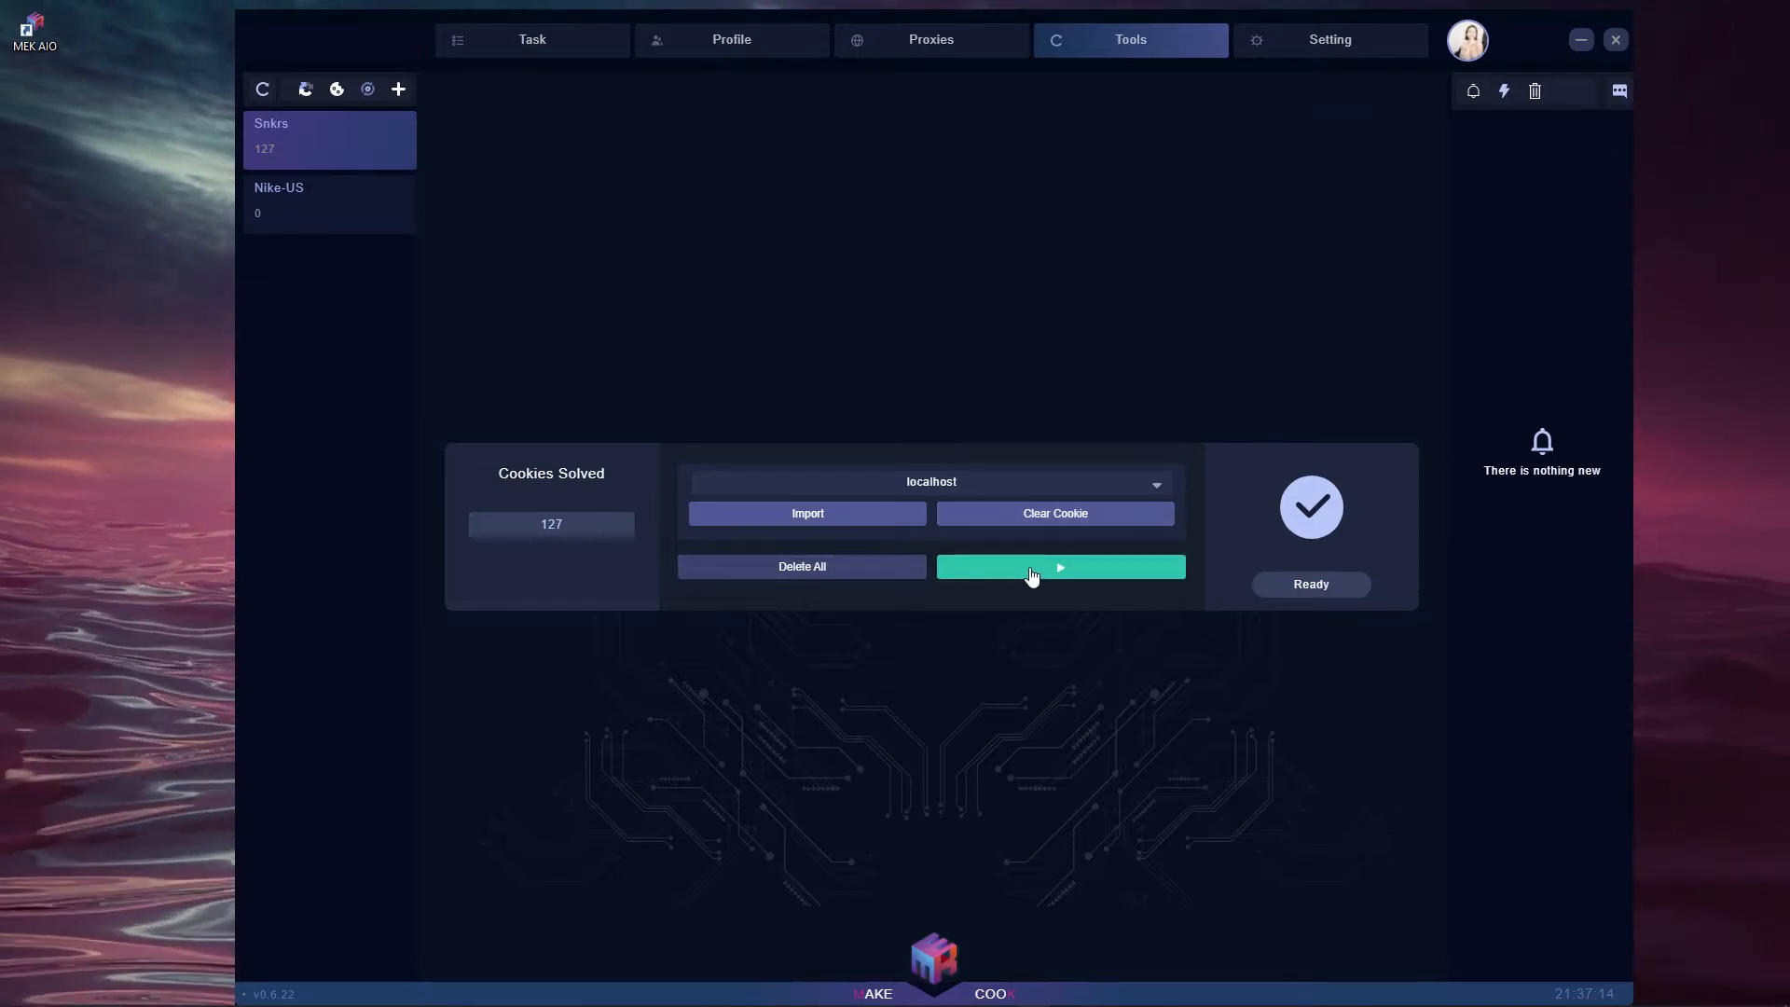
{"action": "left_click", "coordinate": [1032, 572]}
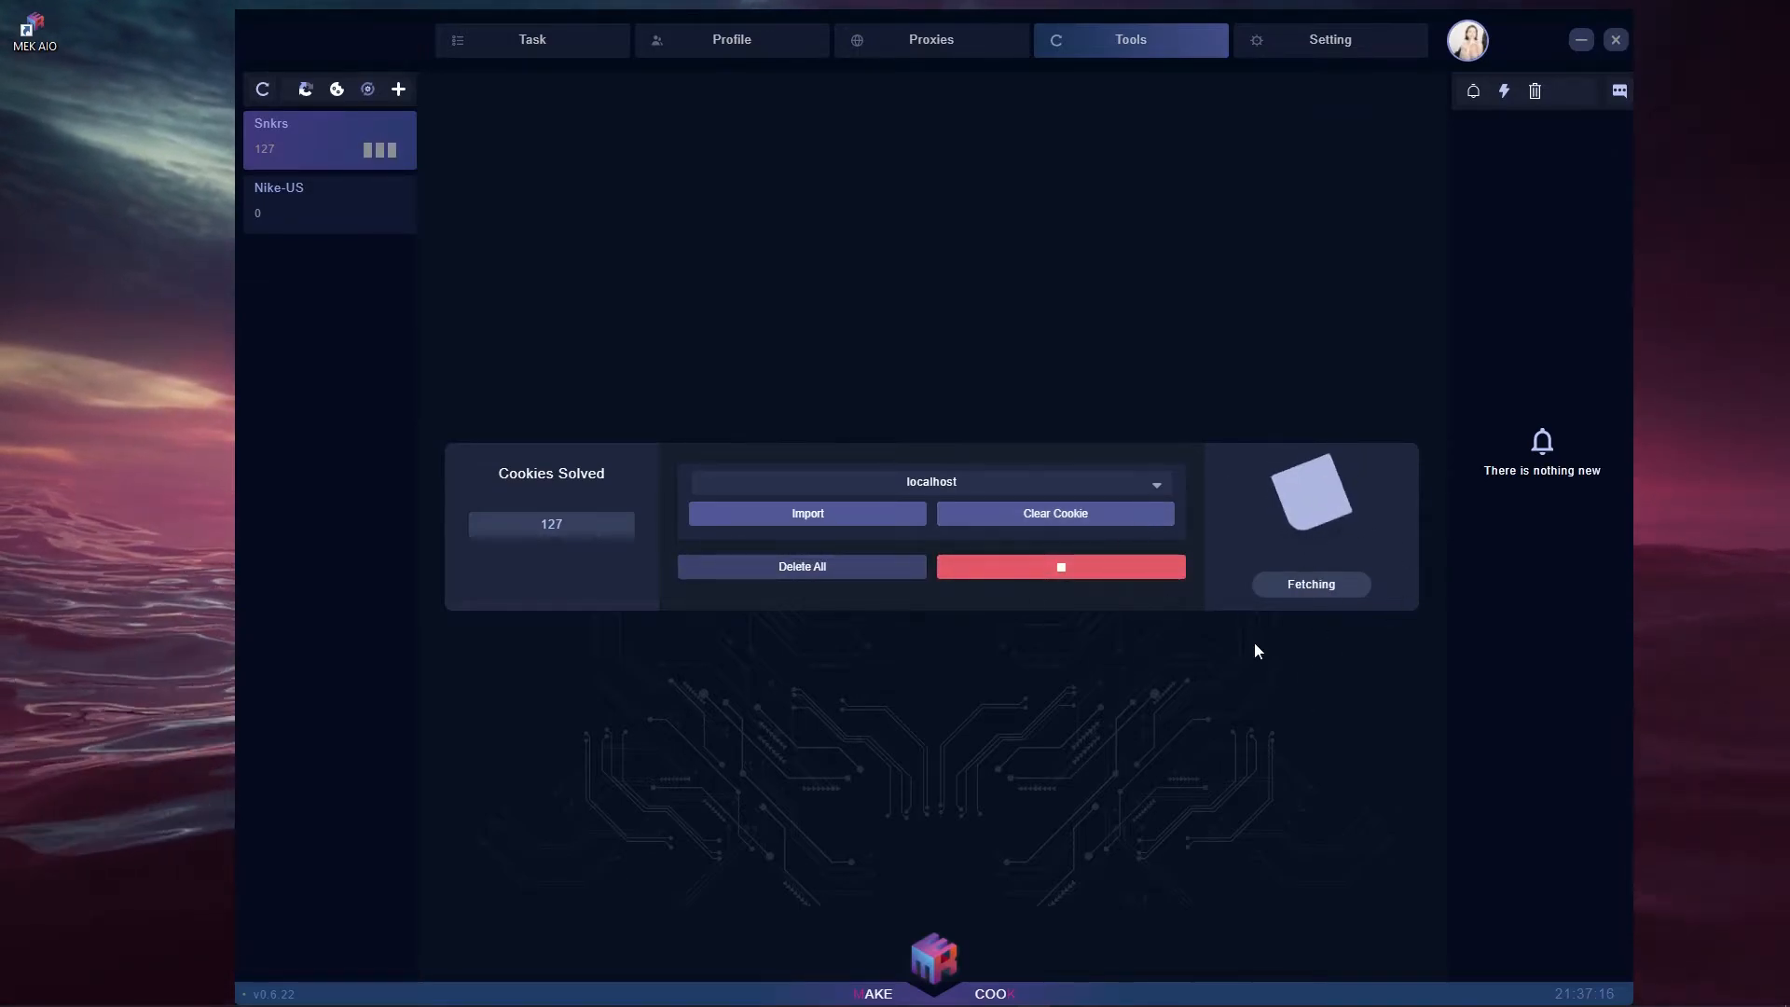
{"action": "left_click", "coordinate": [305, 89]}
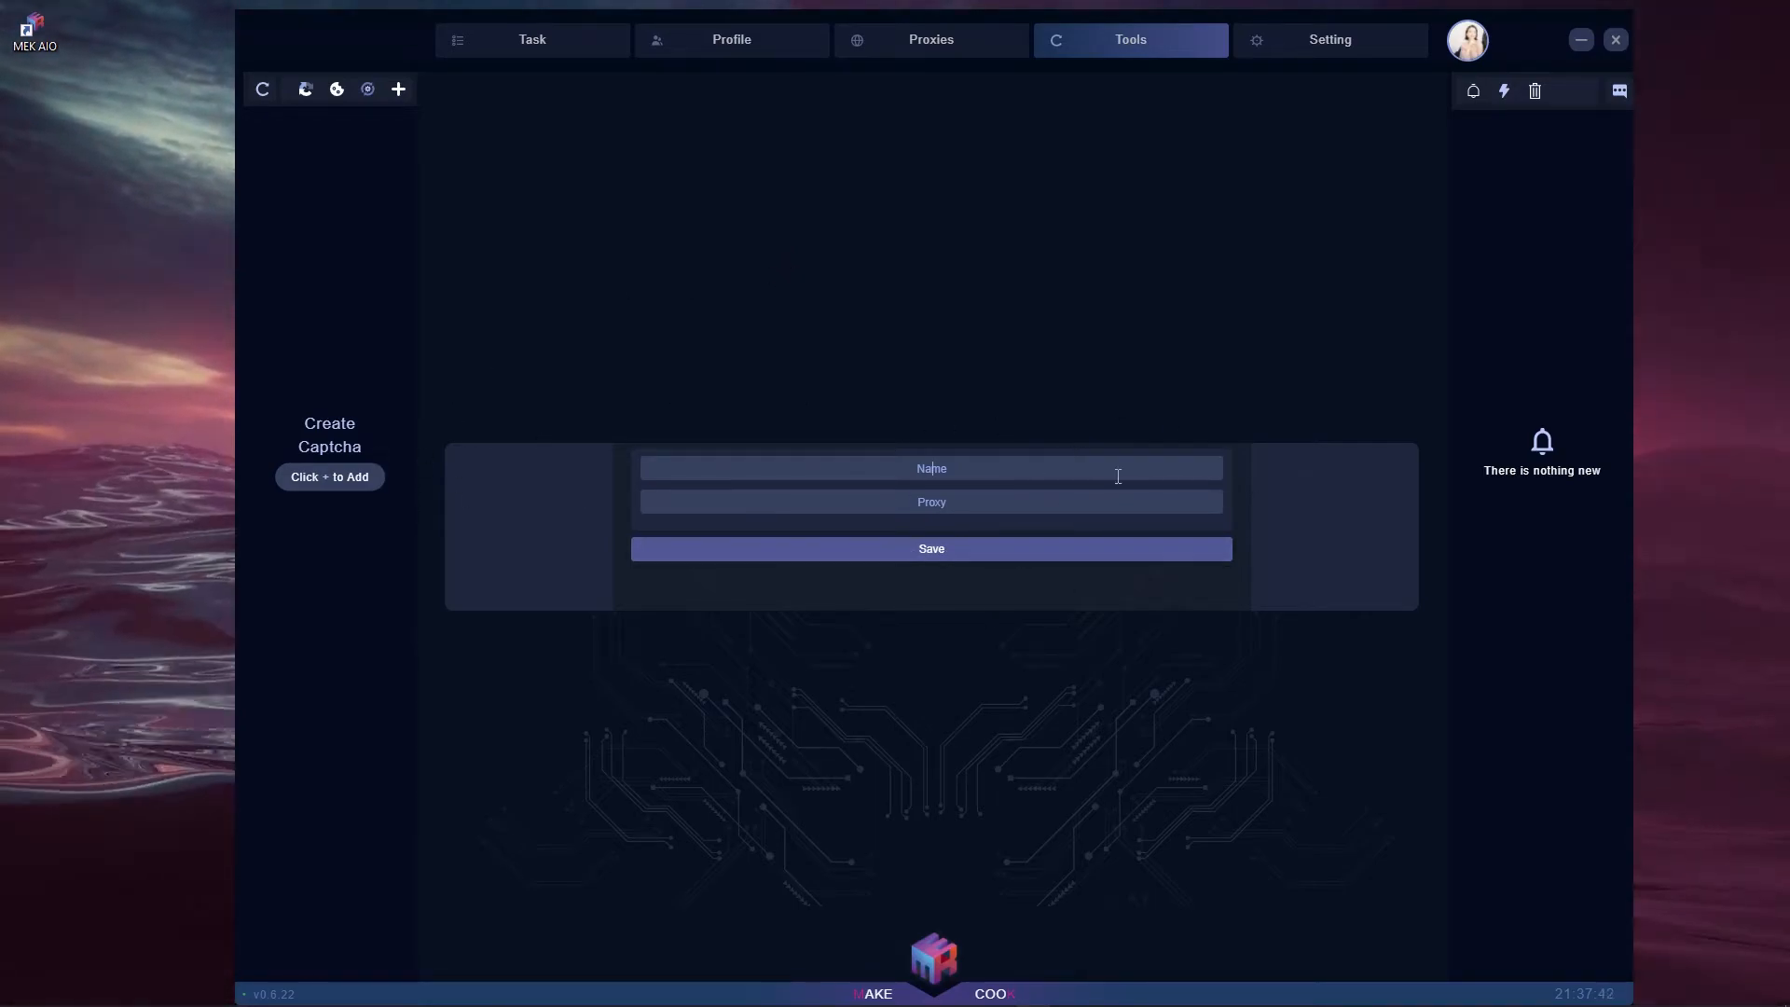
- Save a new captcha harvester named 'Test'
{"action": "left_click", "coordinate": [1087, 457]}
{"action": "type", "text": "Test"}
{"action": "key", "text": "Tab"}
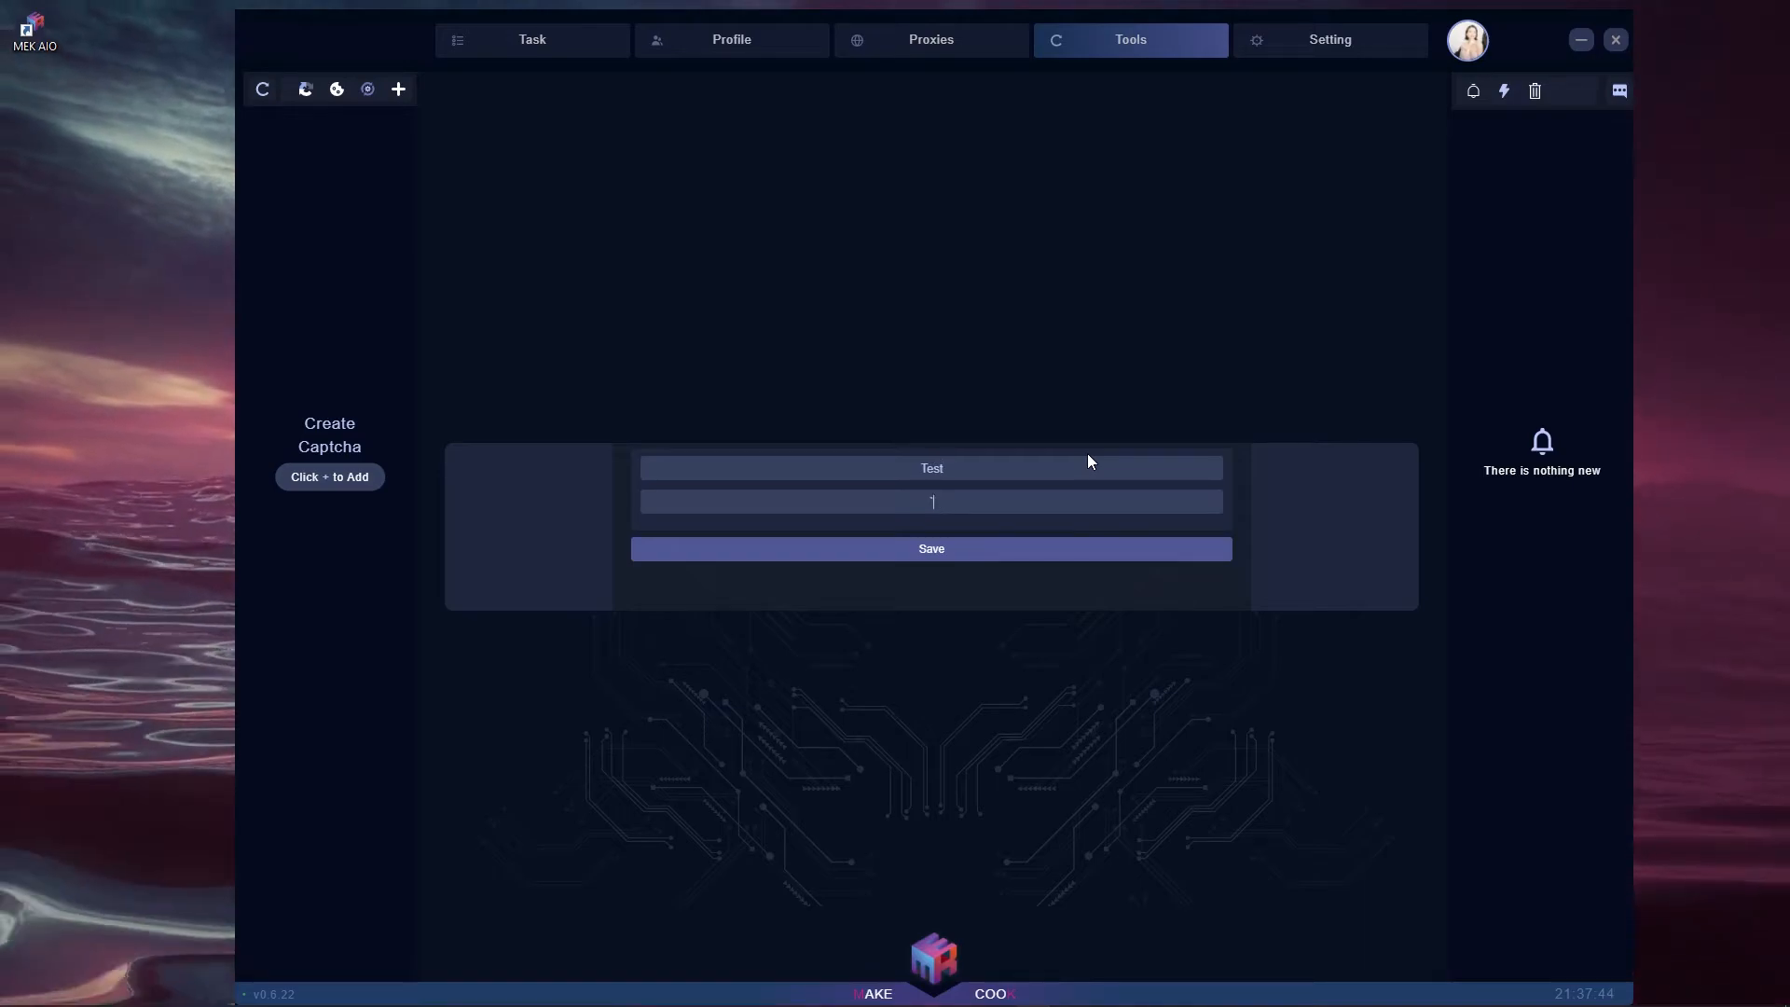
{"action": "left_click", "coordinate": [935, 550]}
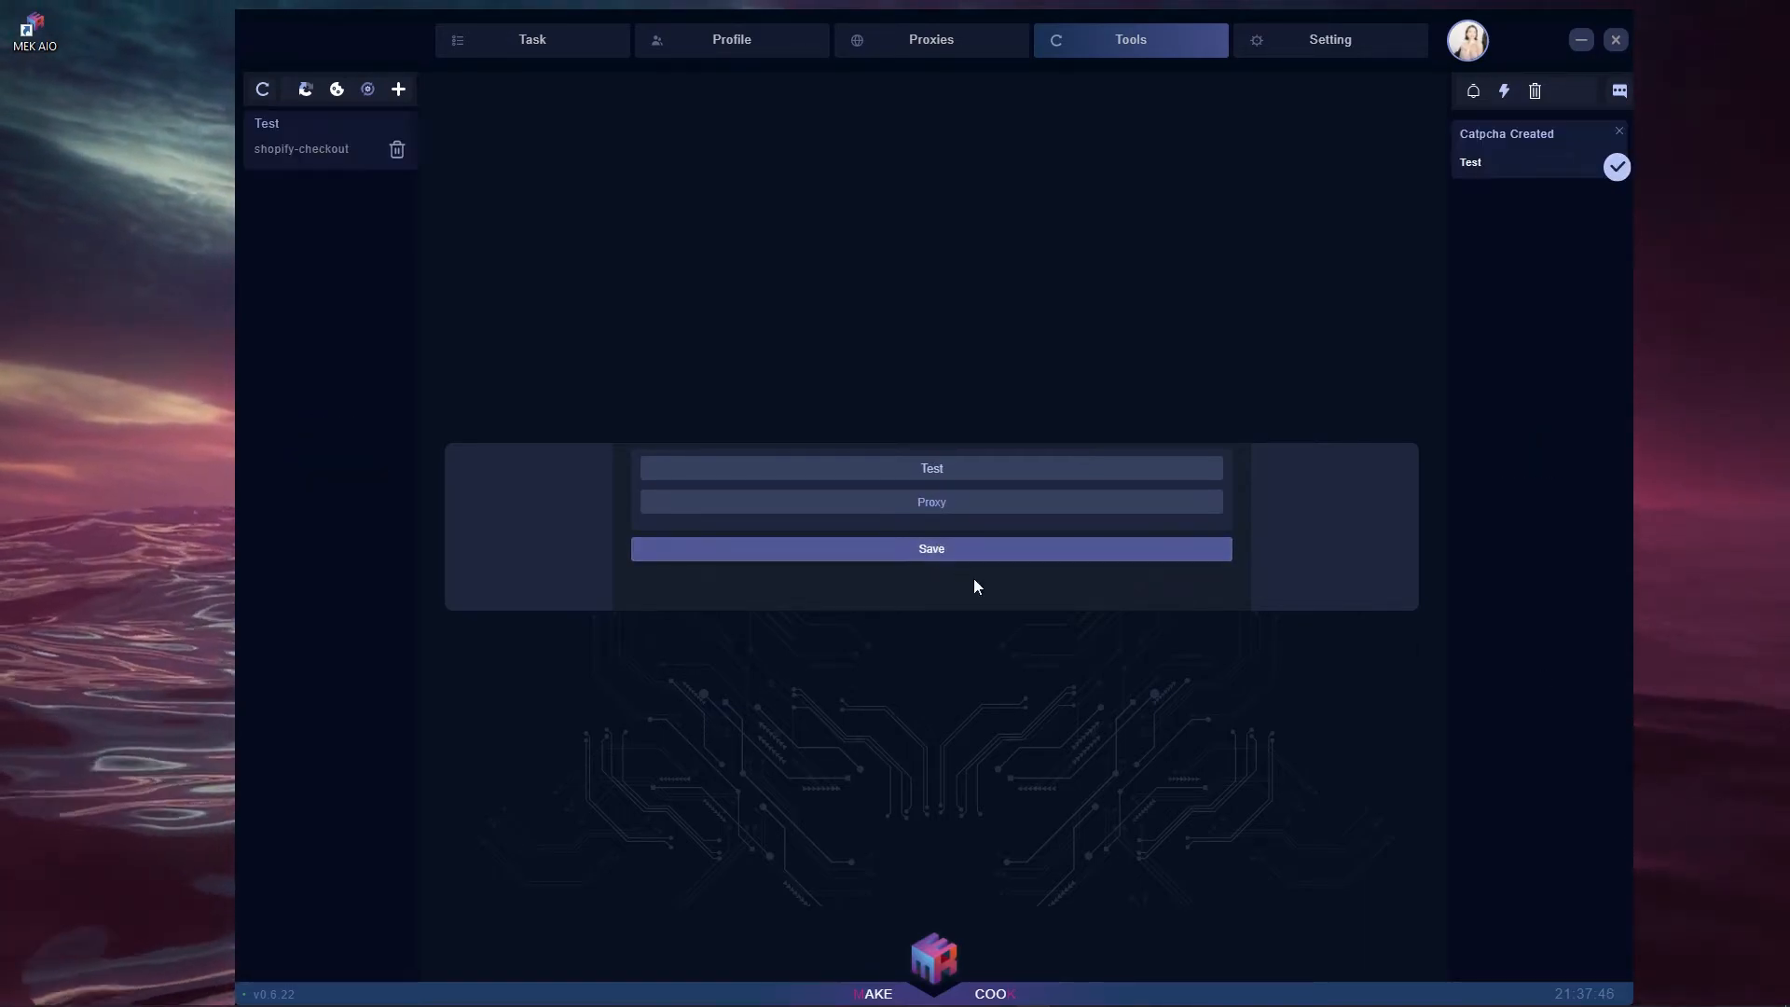
- Set the Test harvester's site to adidas, close its Harvester window, and save
{"action": "left_click", "coordinate": [268, 141]}
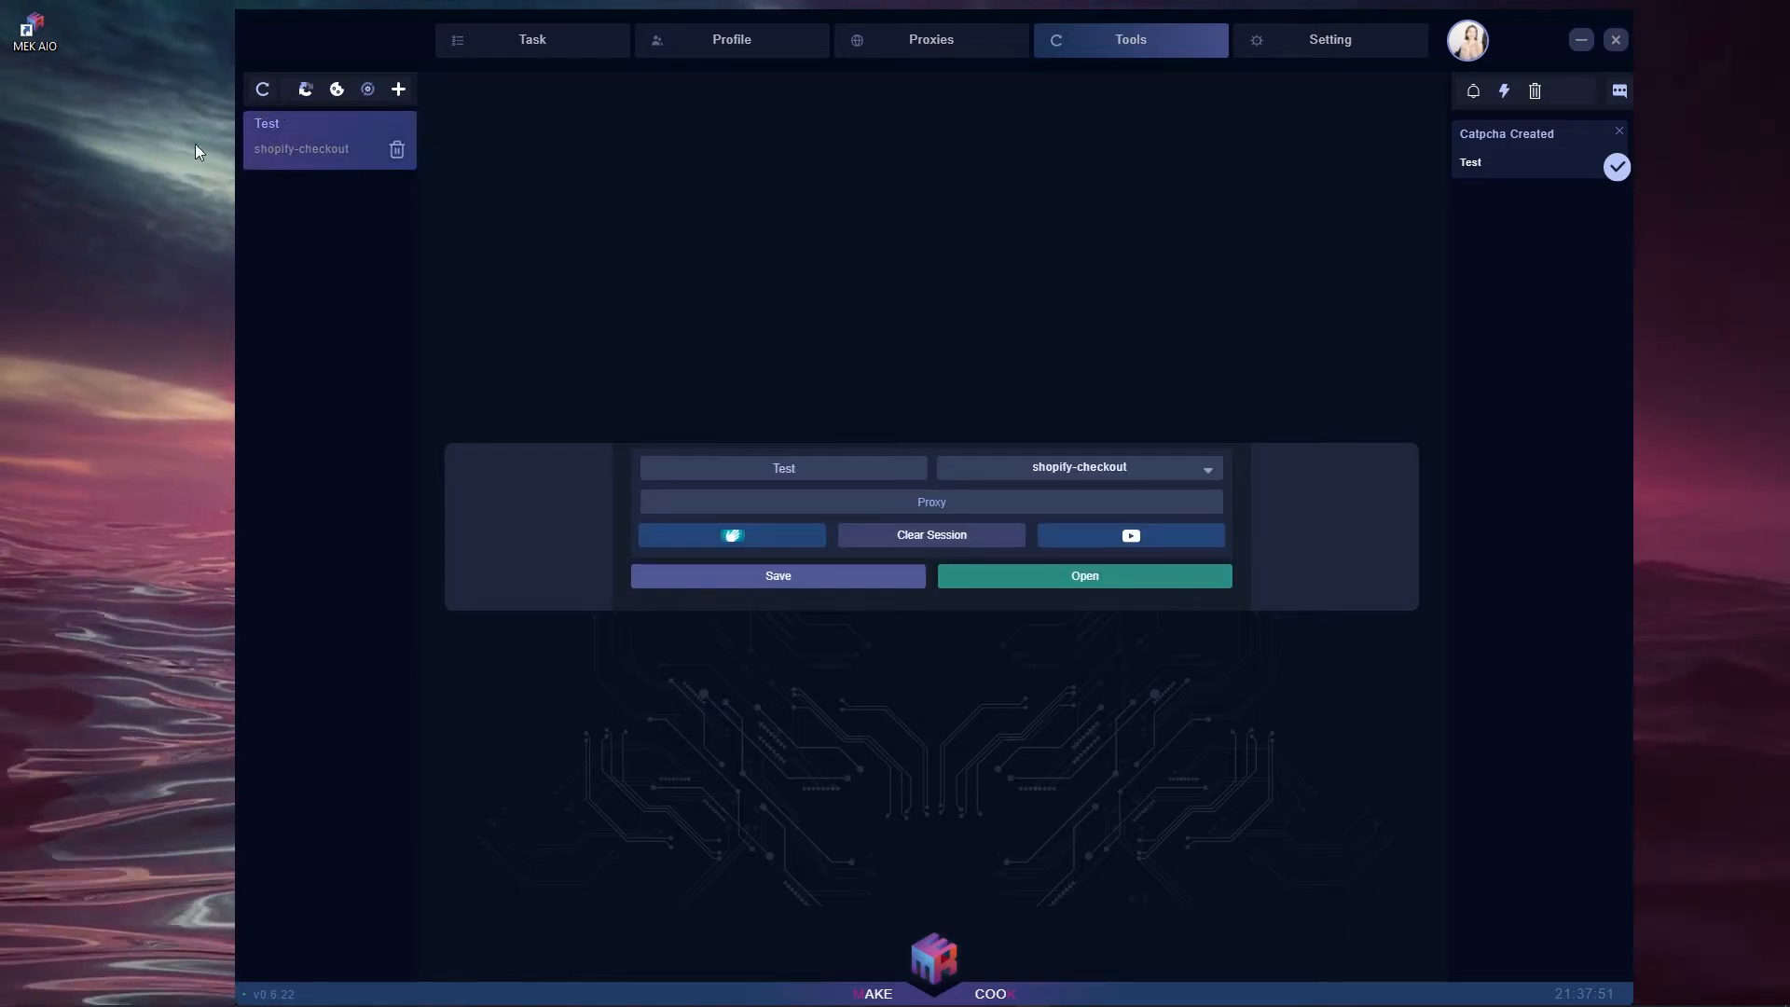
{"action": "left_click", "coordinate": [1112, 478]}
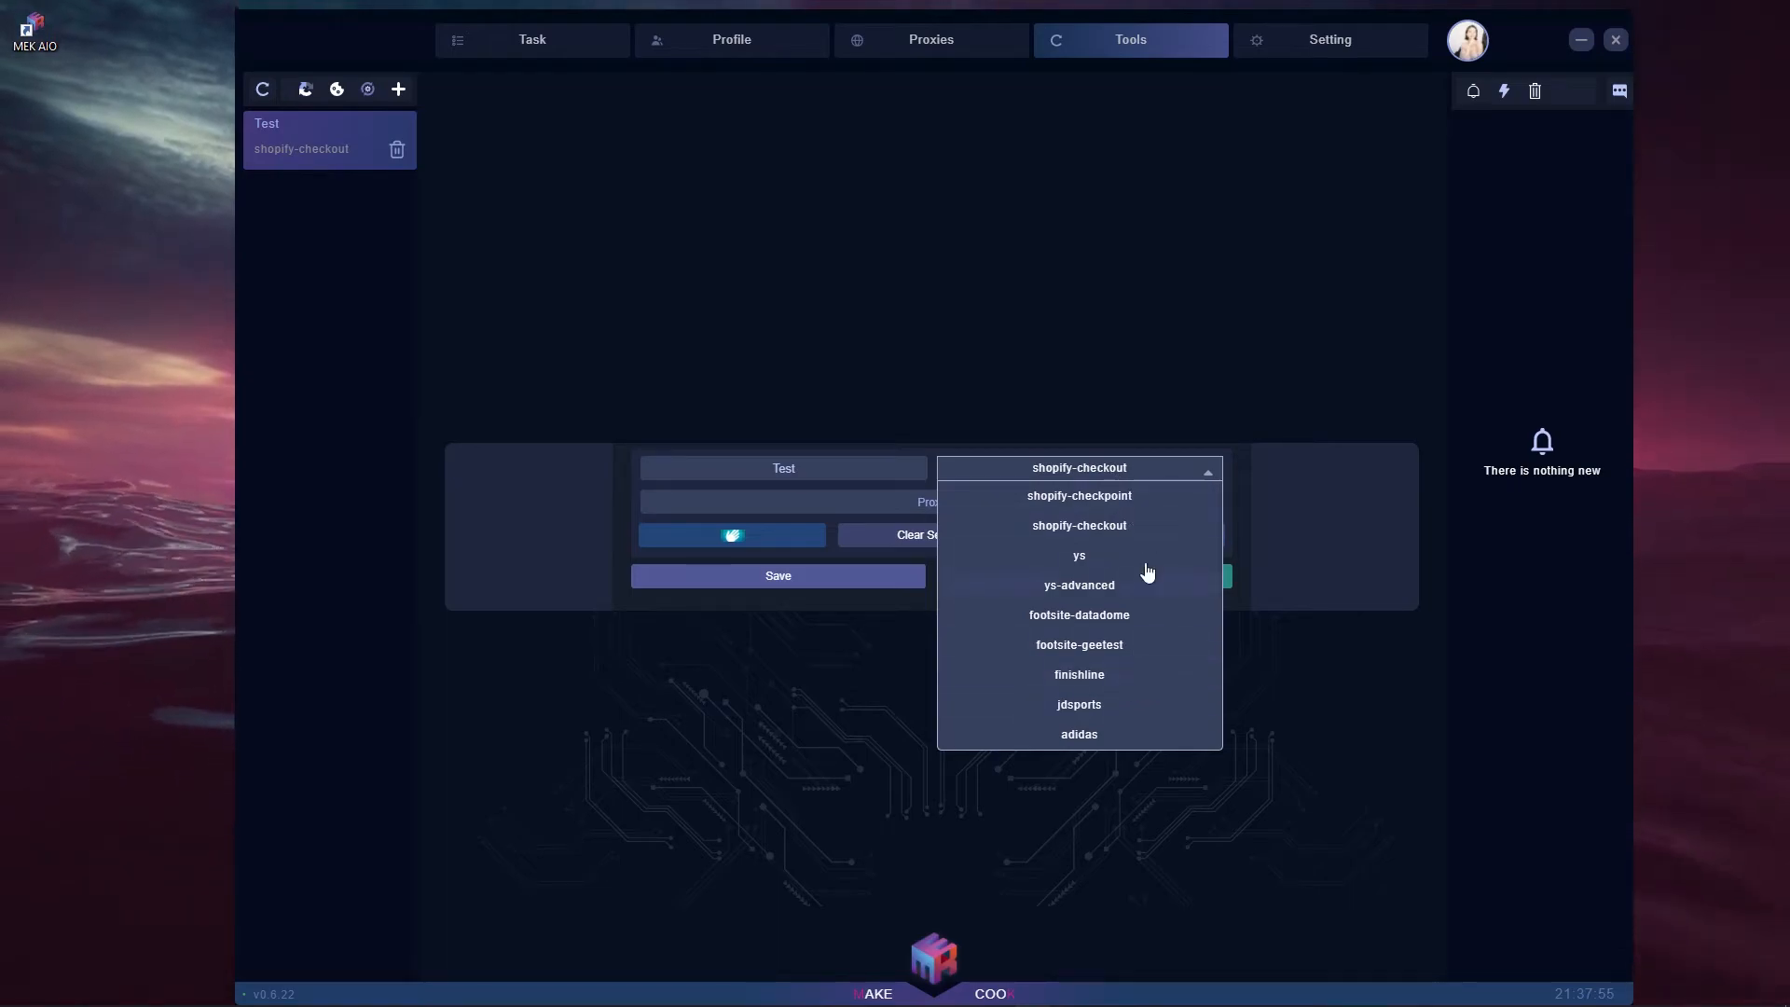
{"action": "left_click", "coordinate": [1071, 736]}
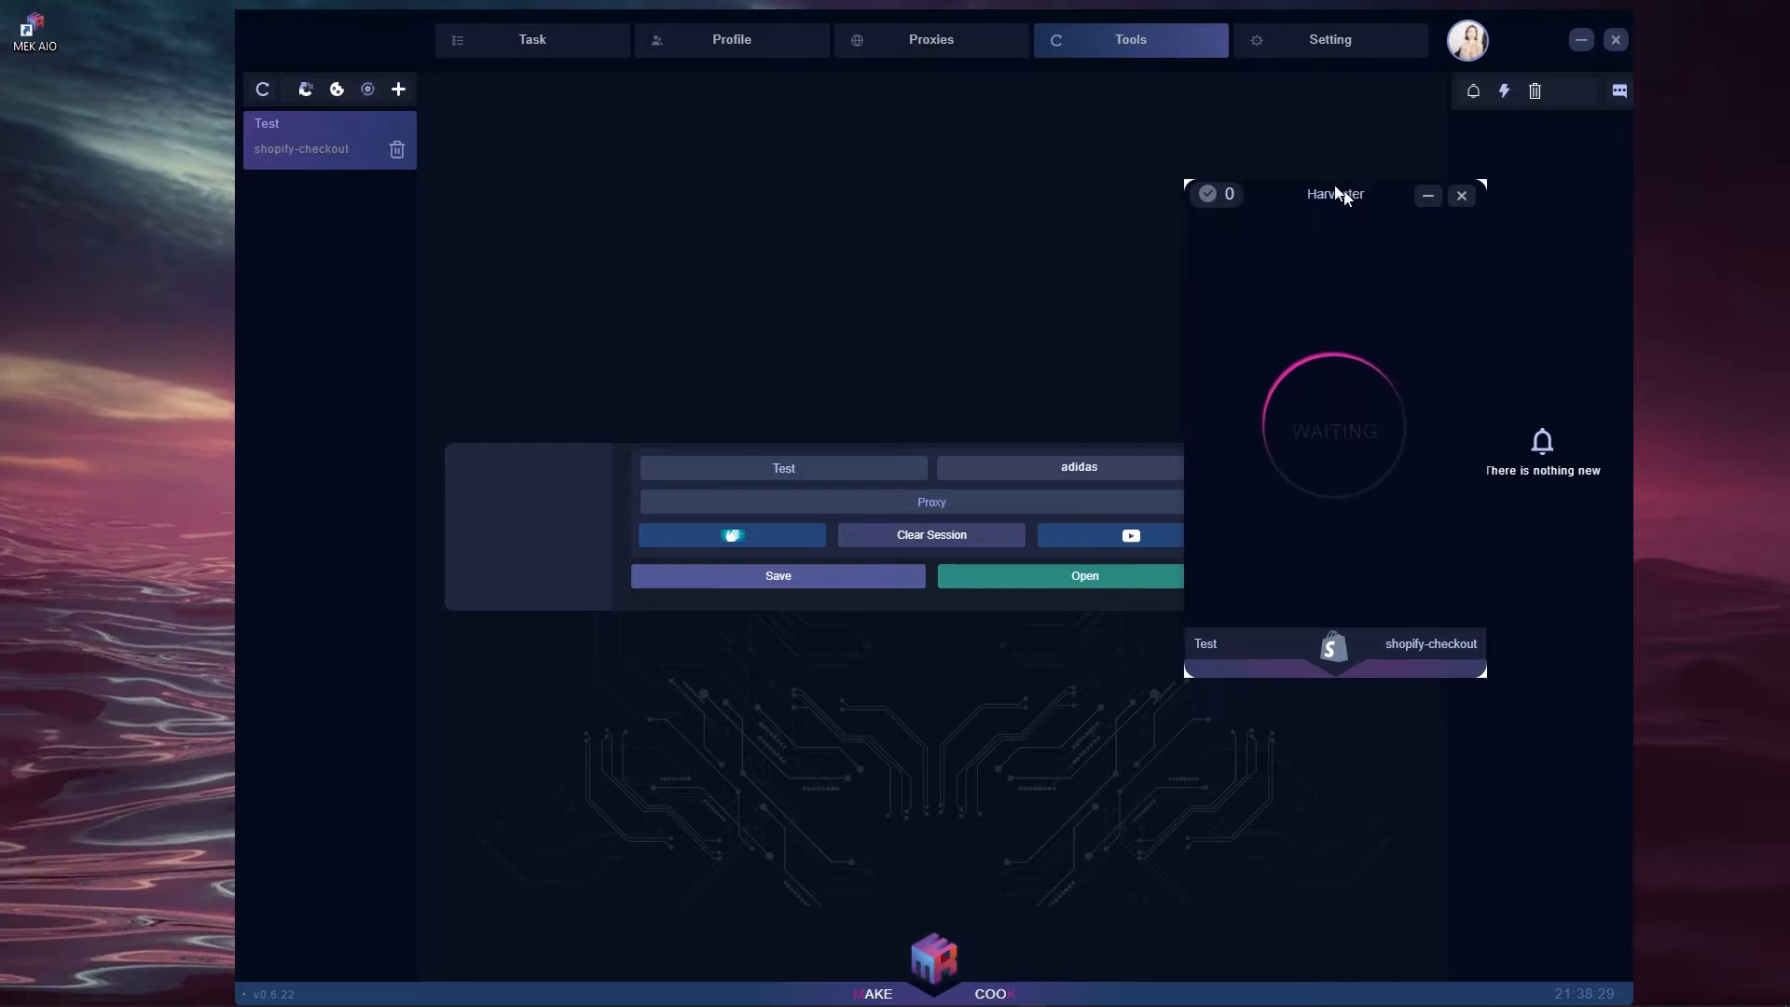
{"action": "mouse_move", "coordinate": [1343, 188]}
{"action": "left_mouse_down"}
{"action": "mouse_move", "coordinate": [1282, 154]}
{"action": "mouse_move", "coordinate": [1313, 176]}
{"action": "left_mouse_up"}
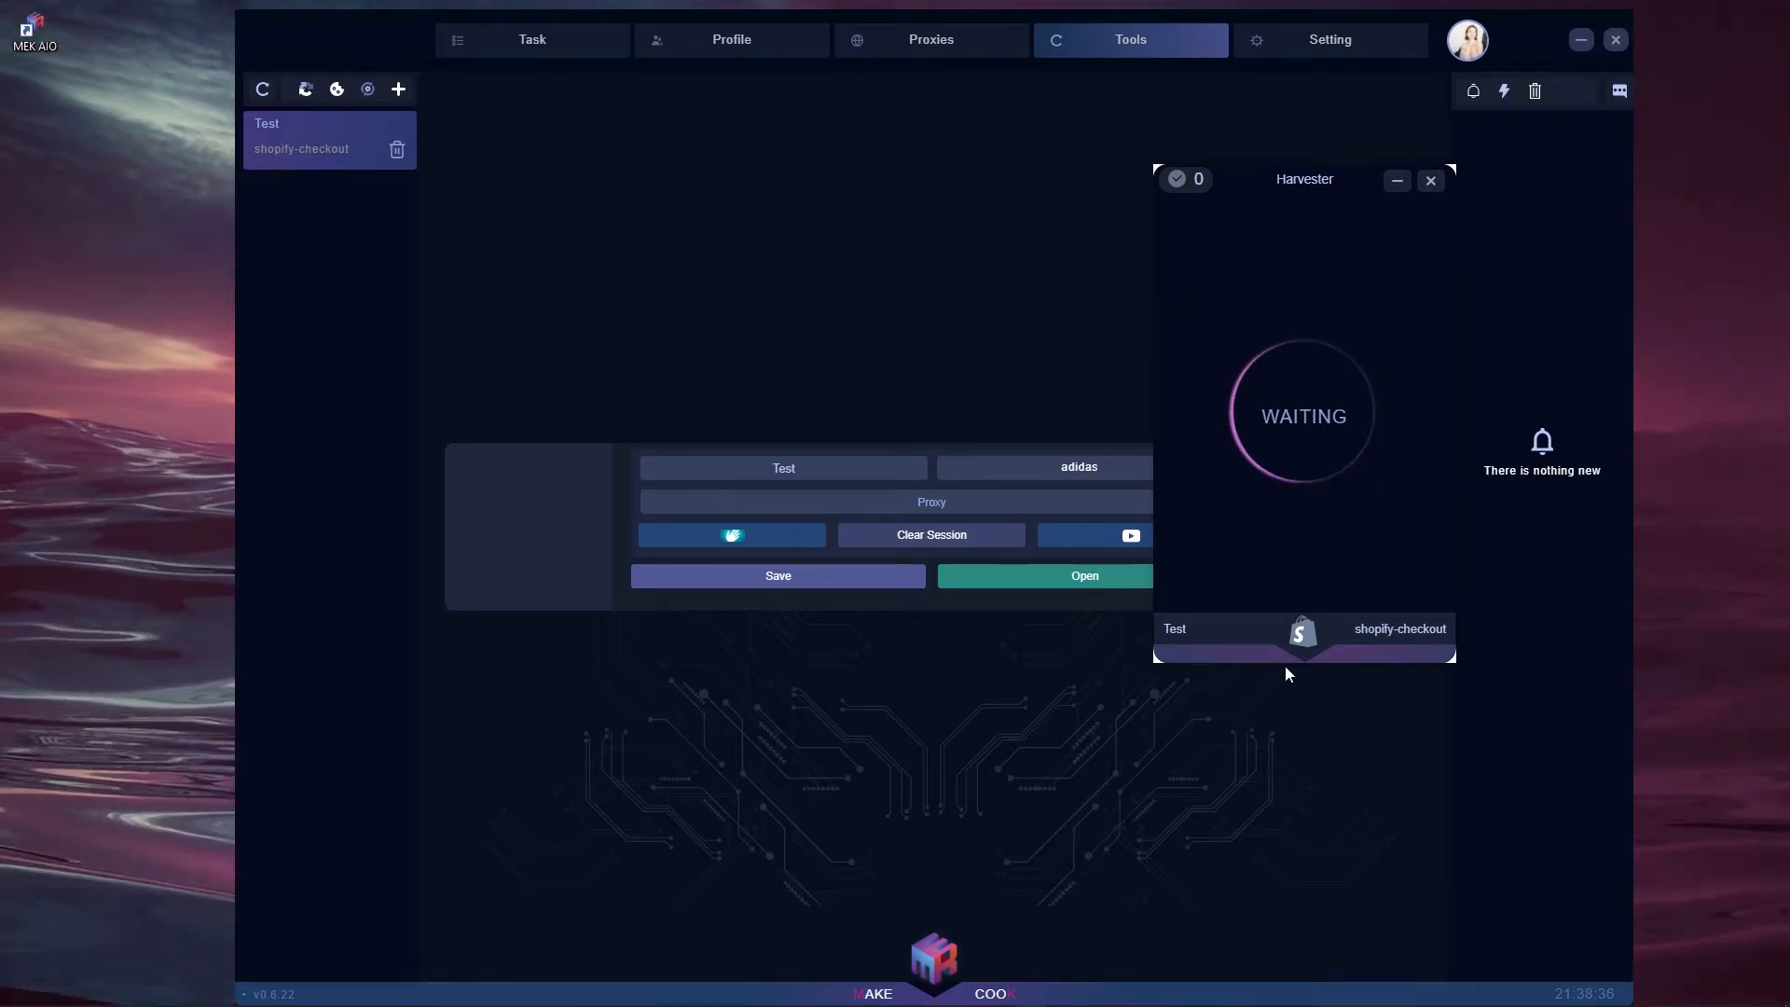
{"action": "left_click_drag", "start_coordinate": [1345, 183], "coordinate": [1523, 155]}
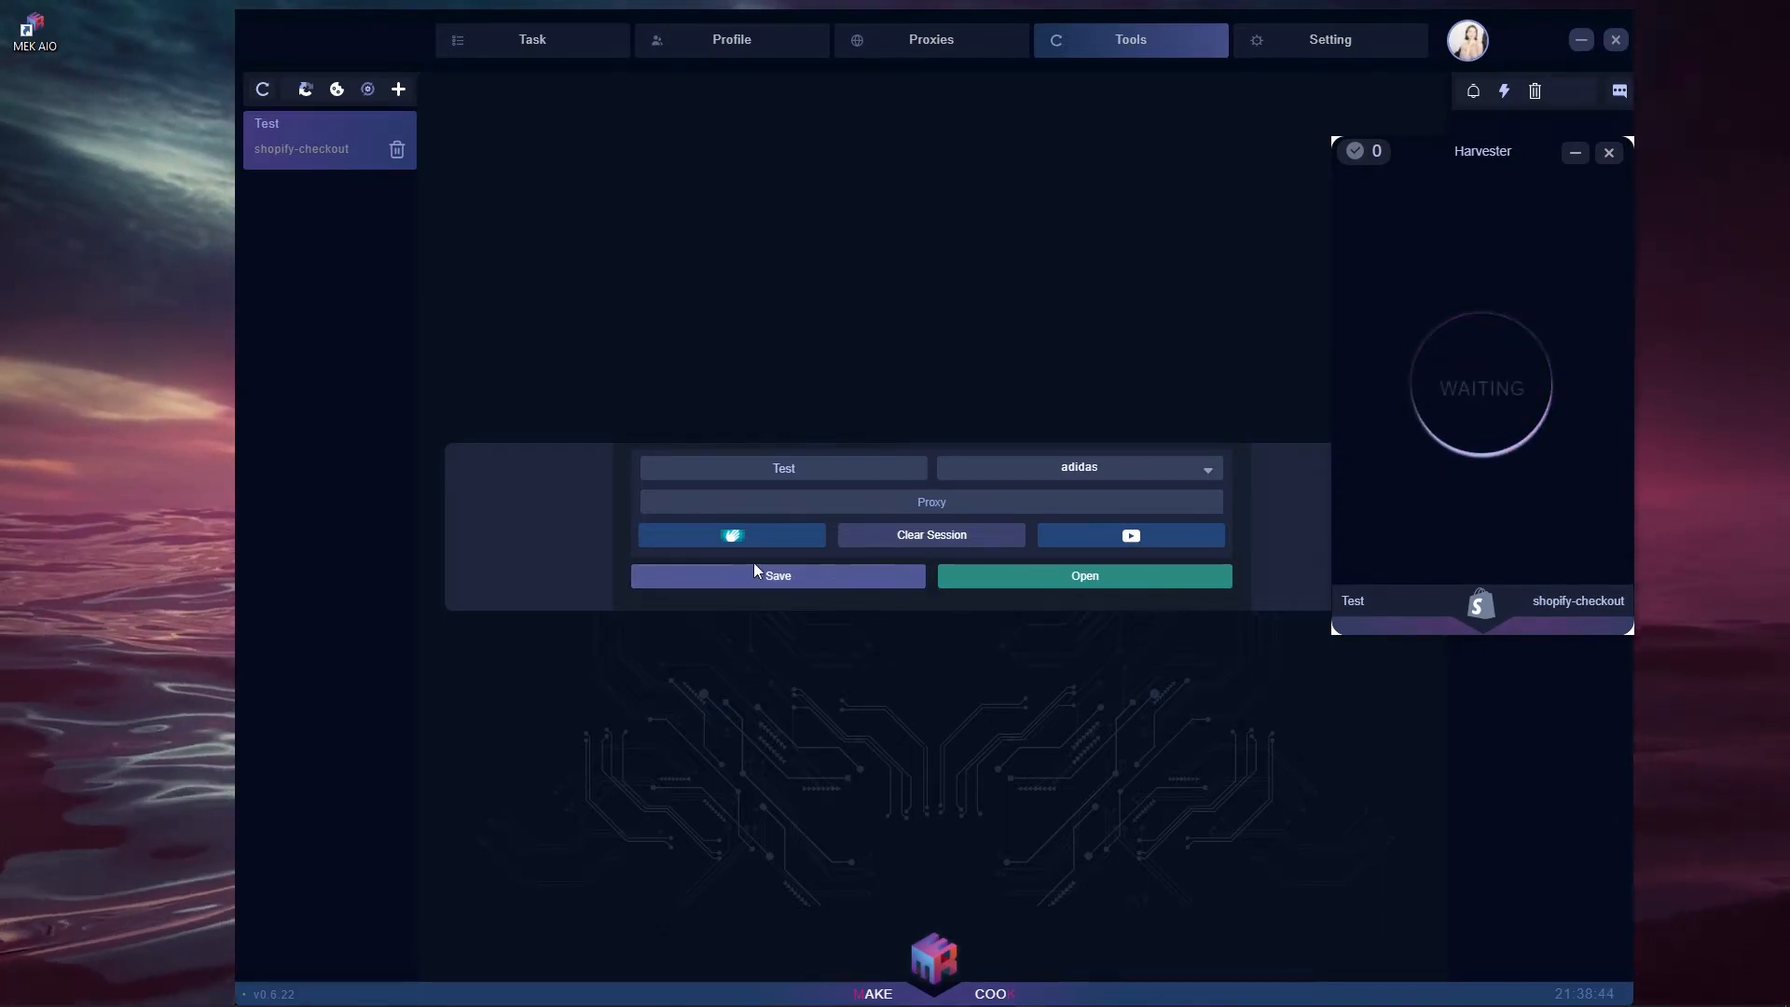
{"action": "left_click", "coordinate": [1609, 153]}
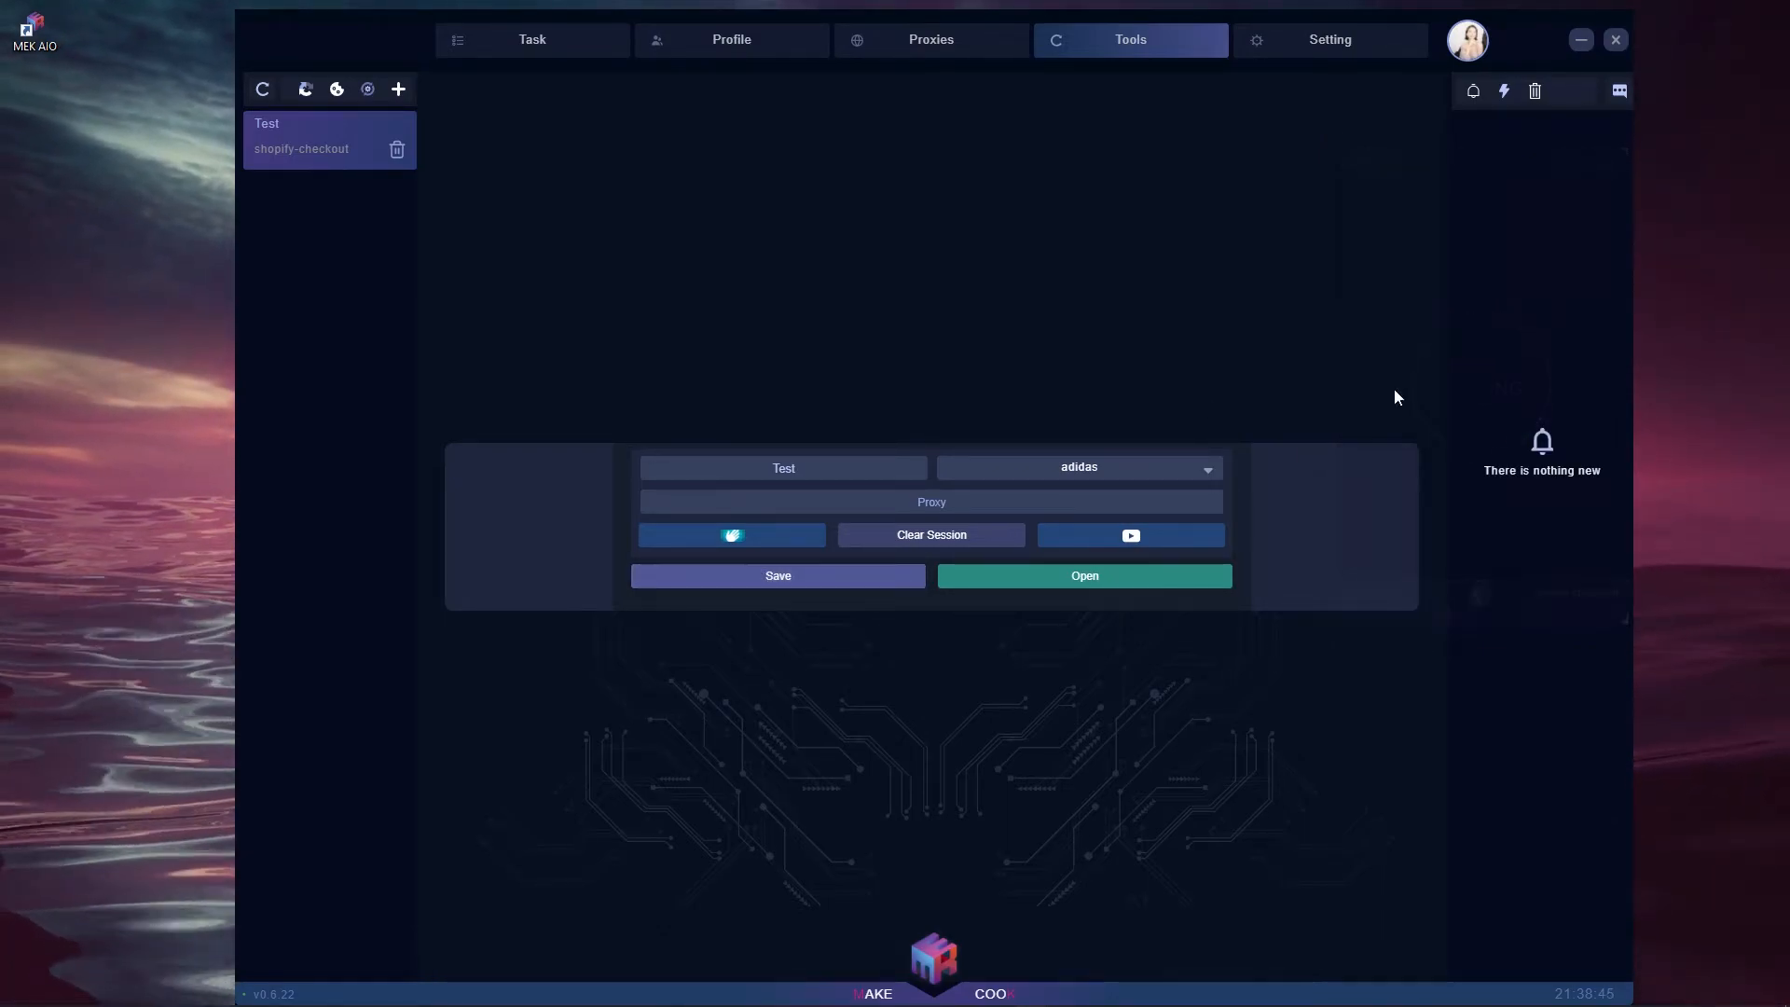
{"action": "left_click", "coordinate": [844, 575]}
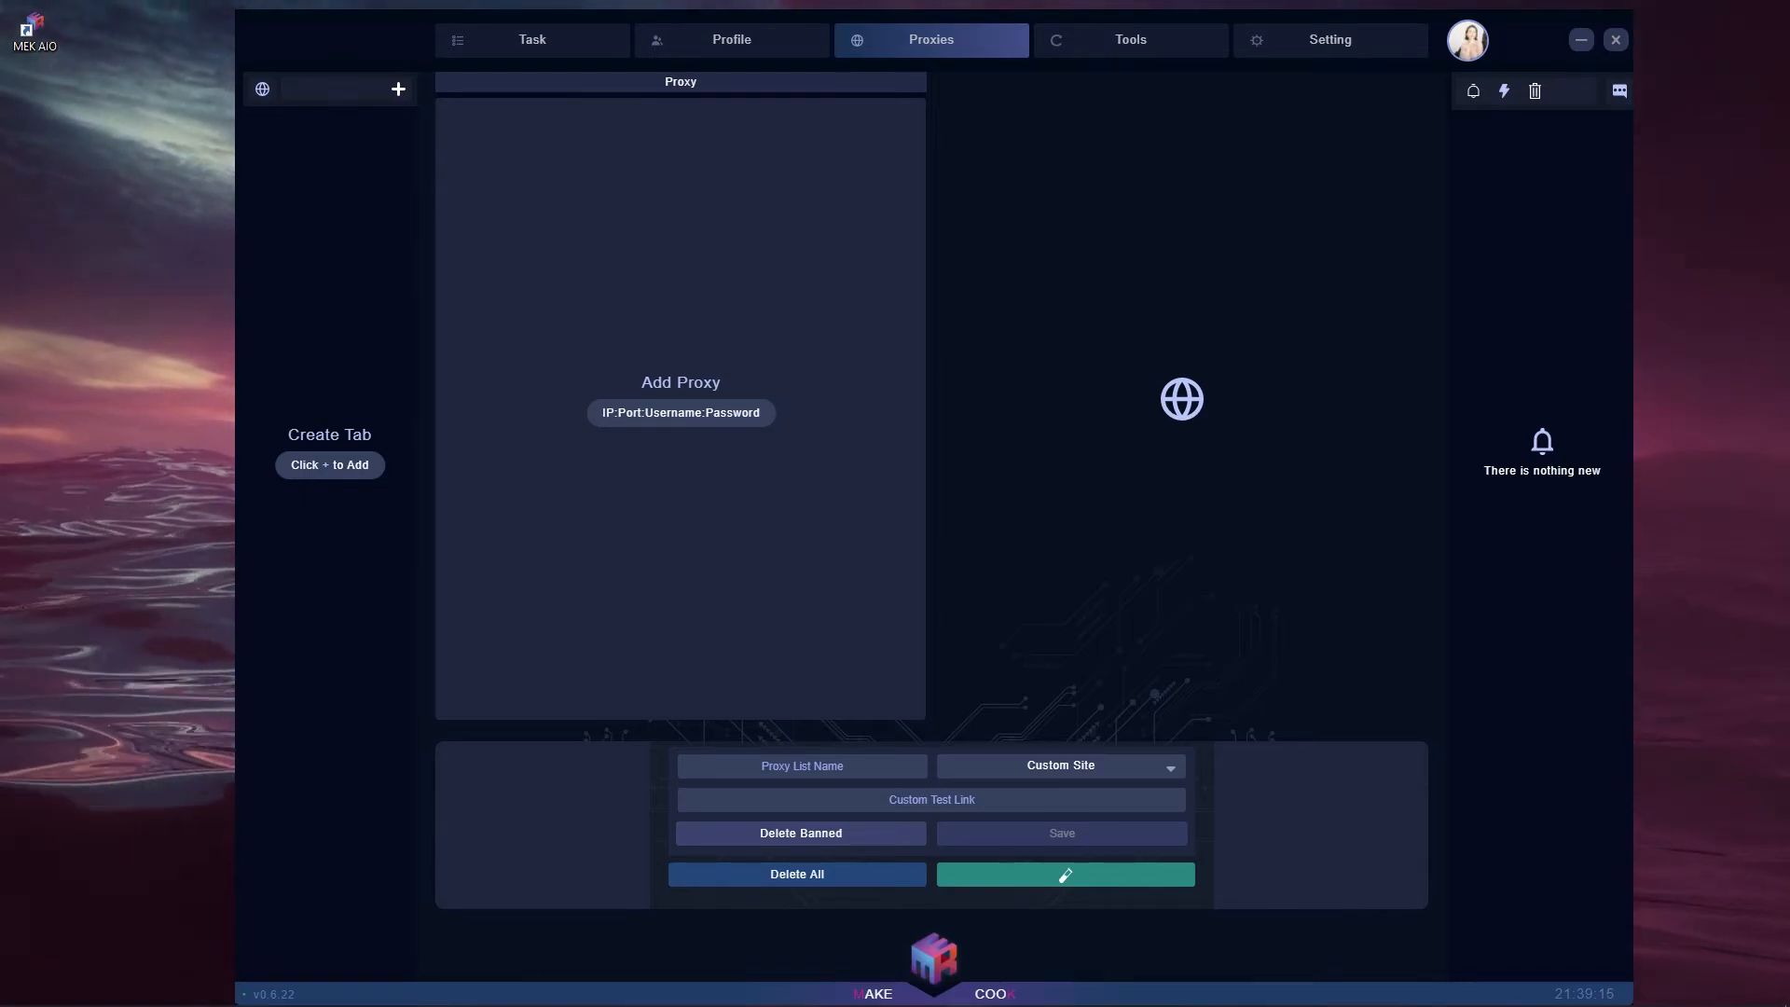
- Paste one proxy, name the list 'Video Test Proxy List', and choose YeezySupply as test site
{"action": "key", "text": "ctrl+v"}
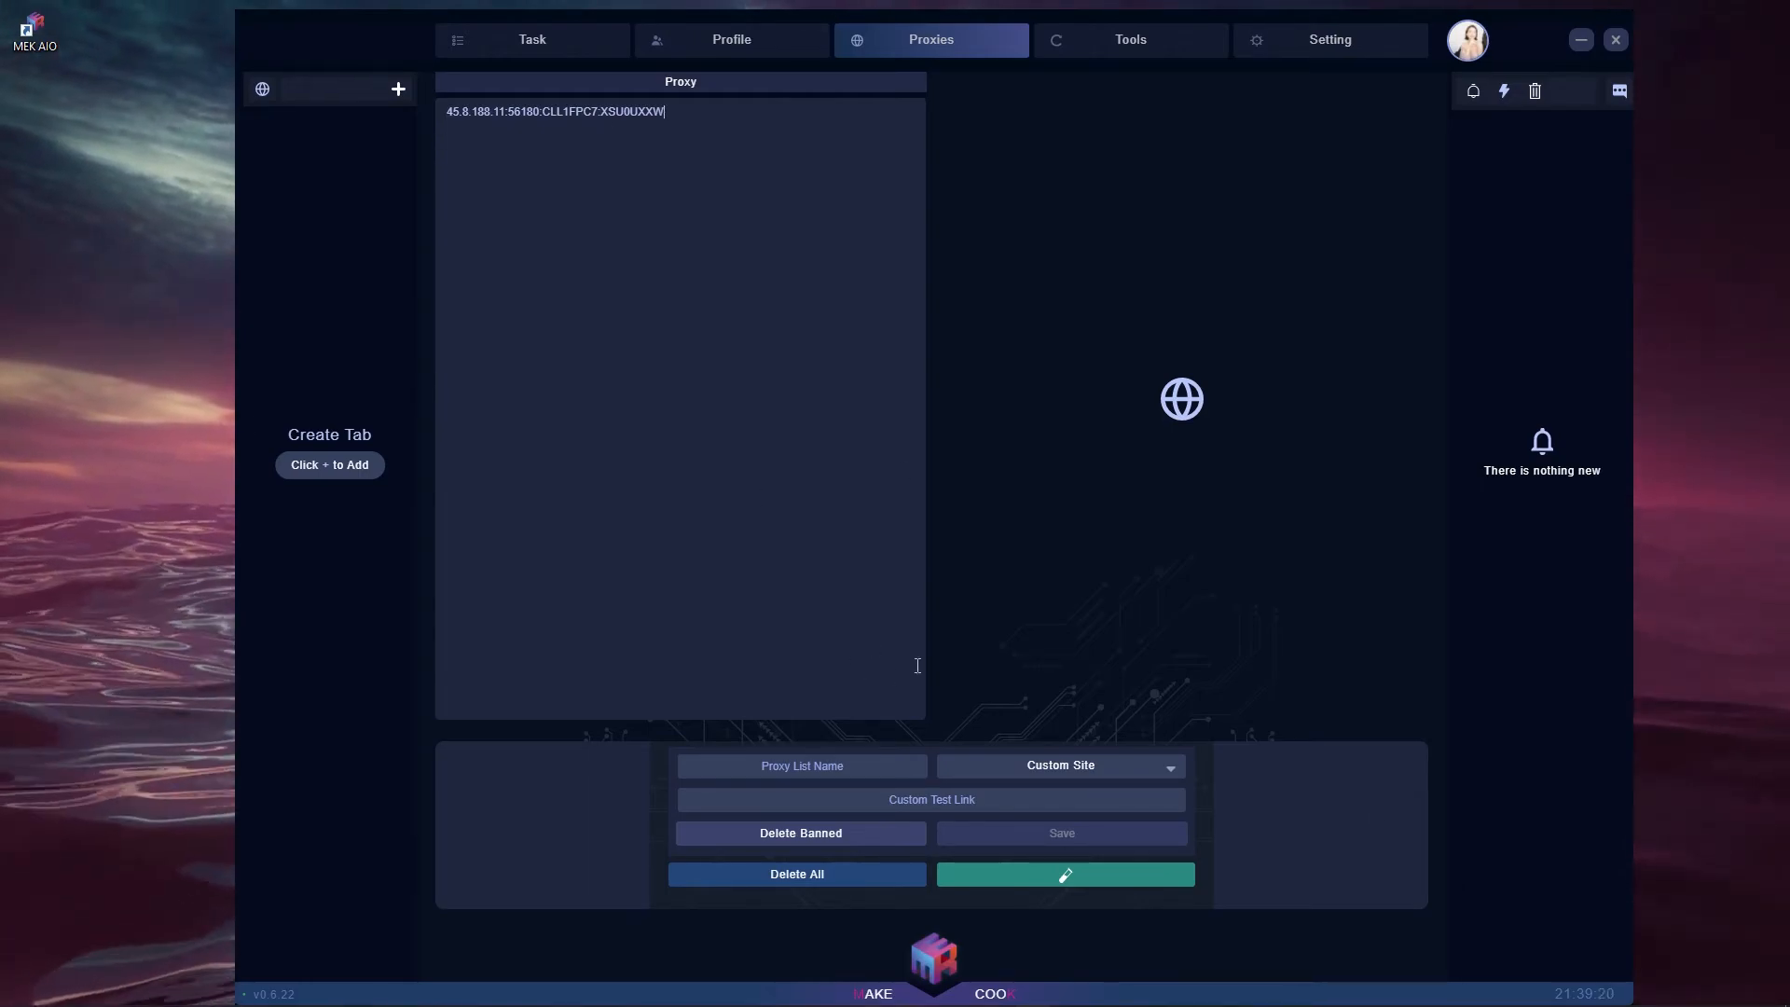
{"action": "type", "text": "Video"}
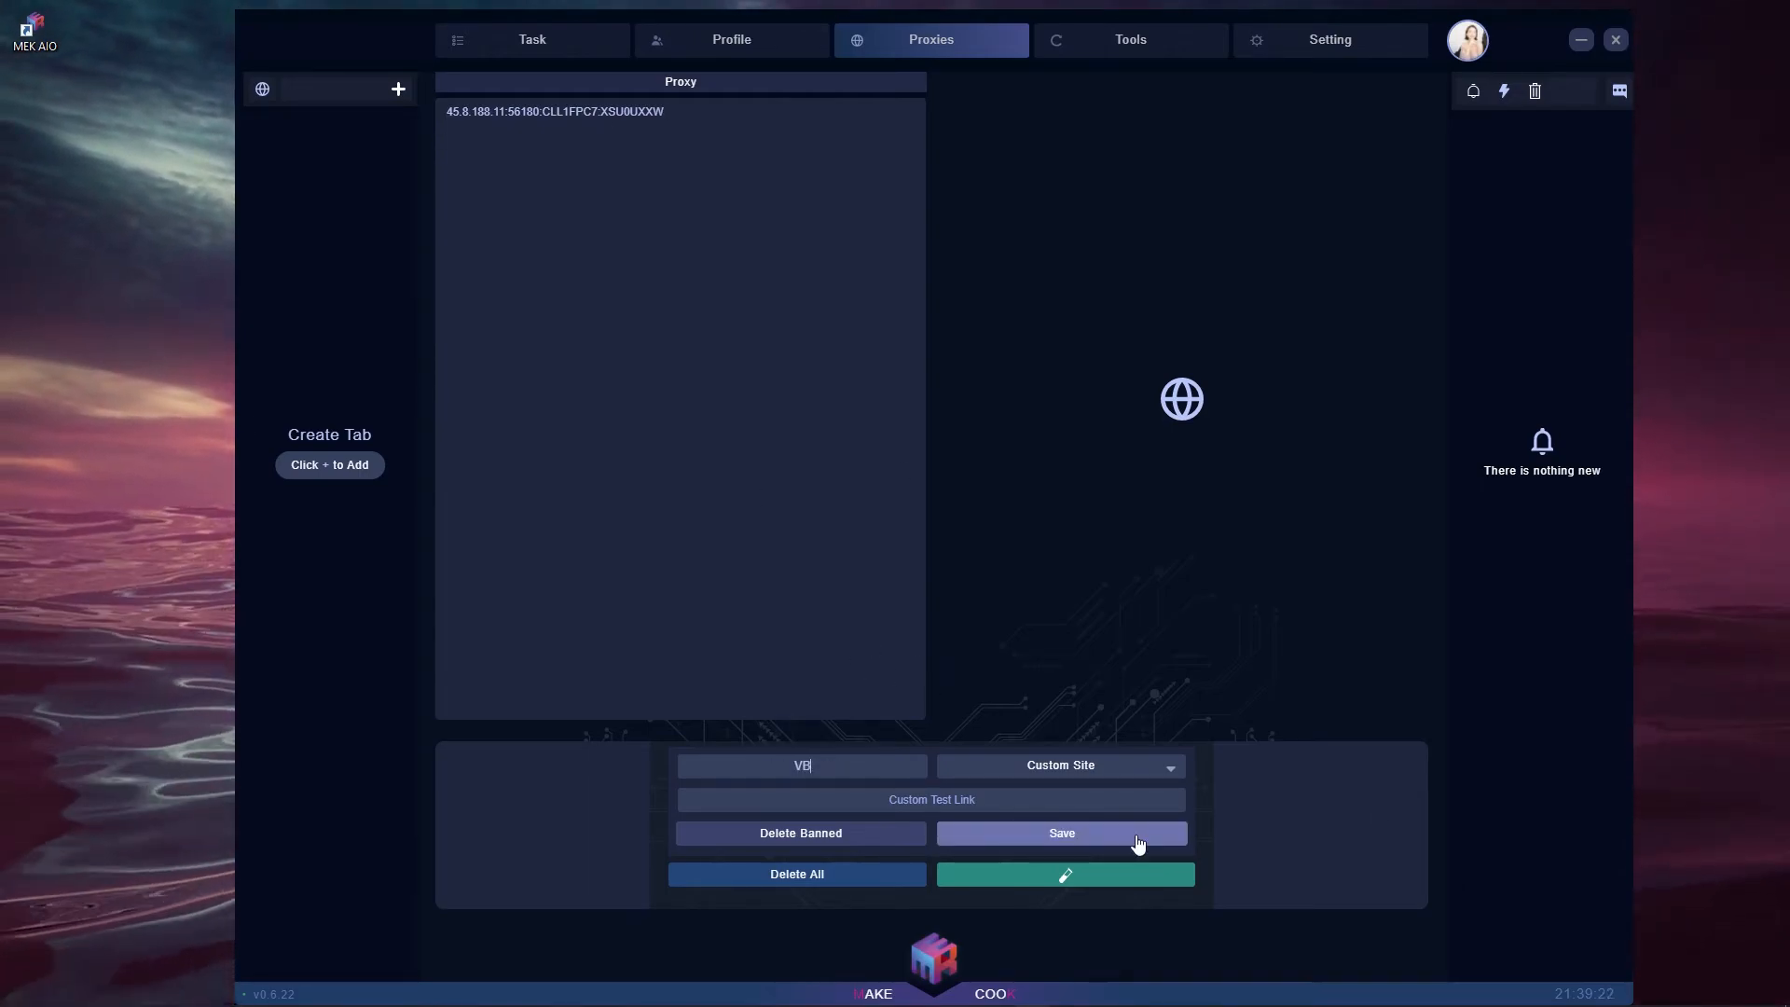
{"action": "type", "text": " Test Proxy Lis"}
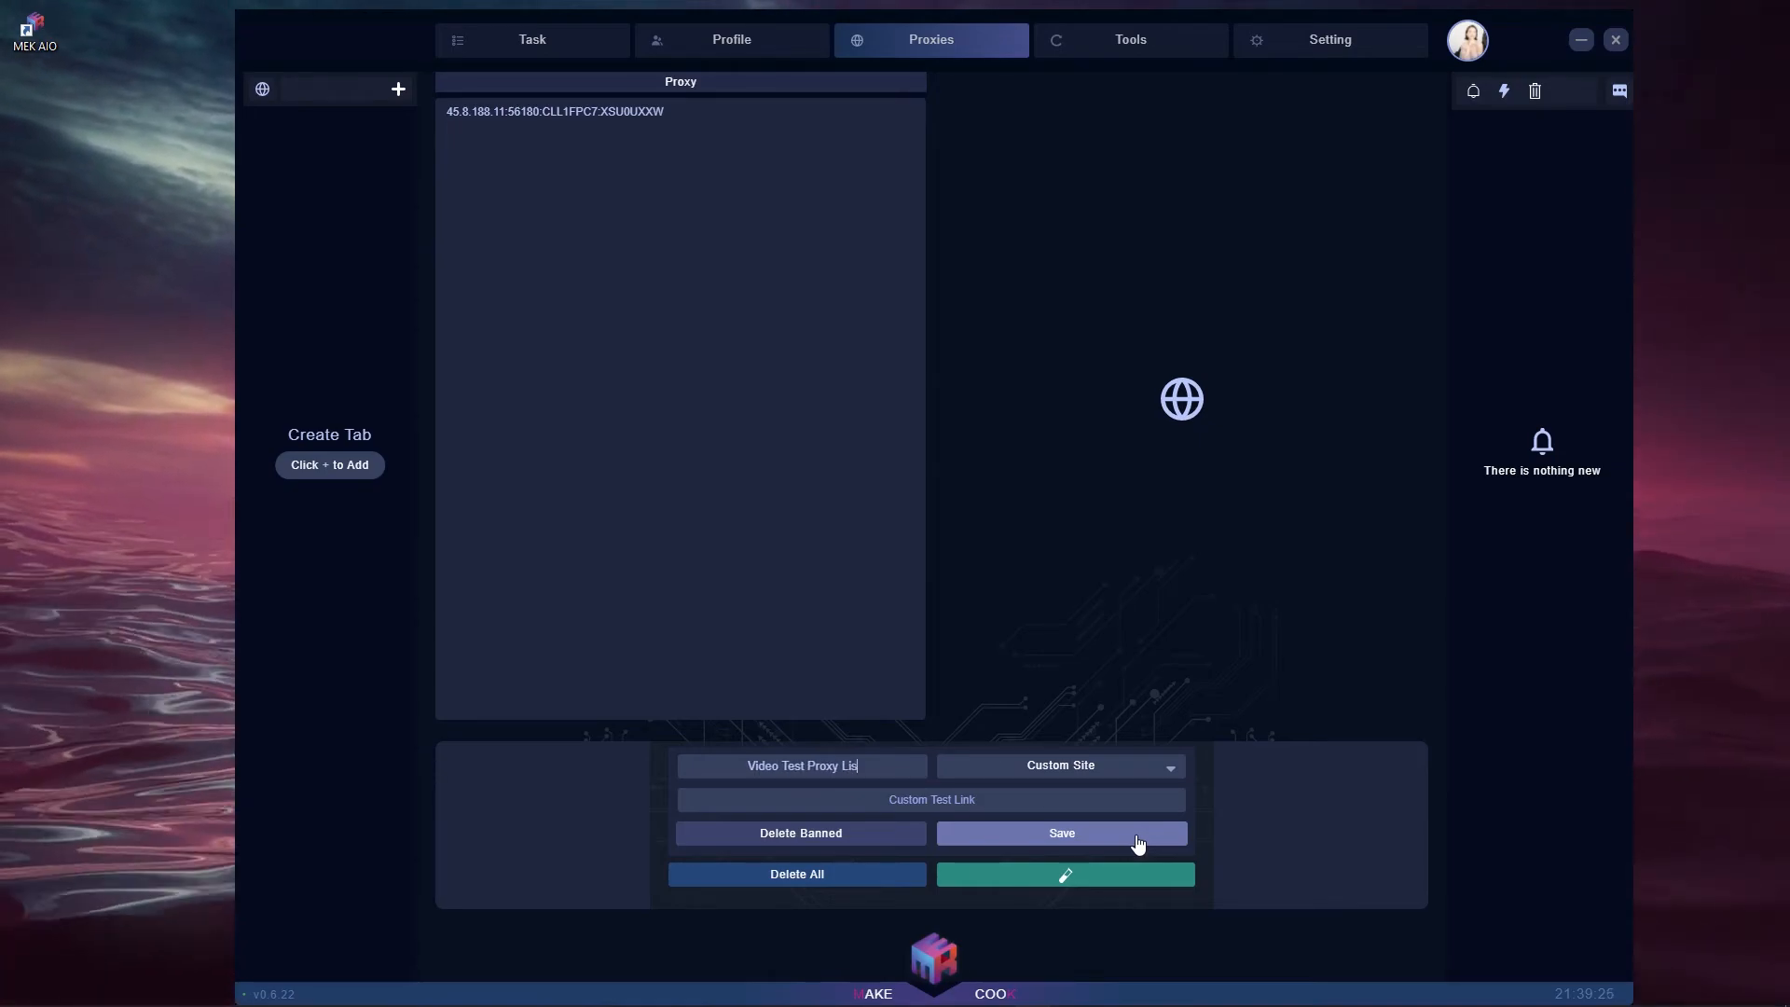
{"action": "type", "text": "t"}
{"action": "left_click", "coordinate": [1100, 768]}
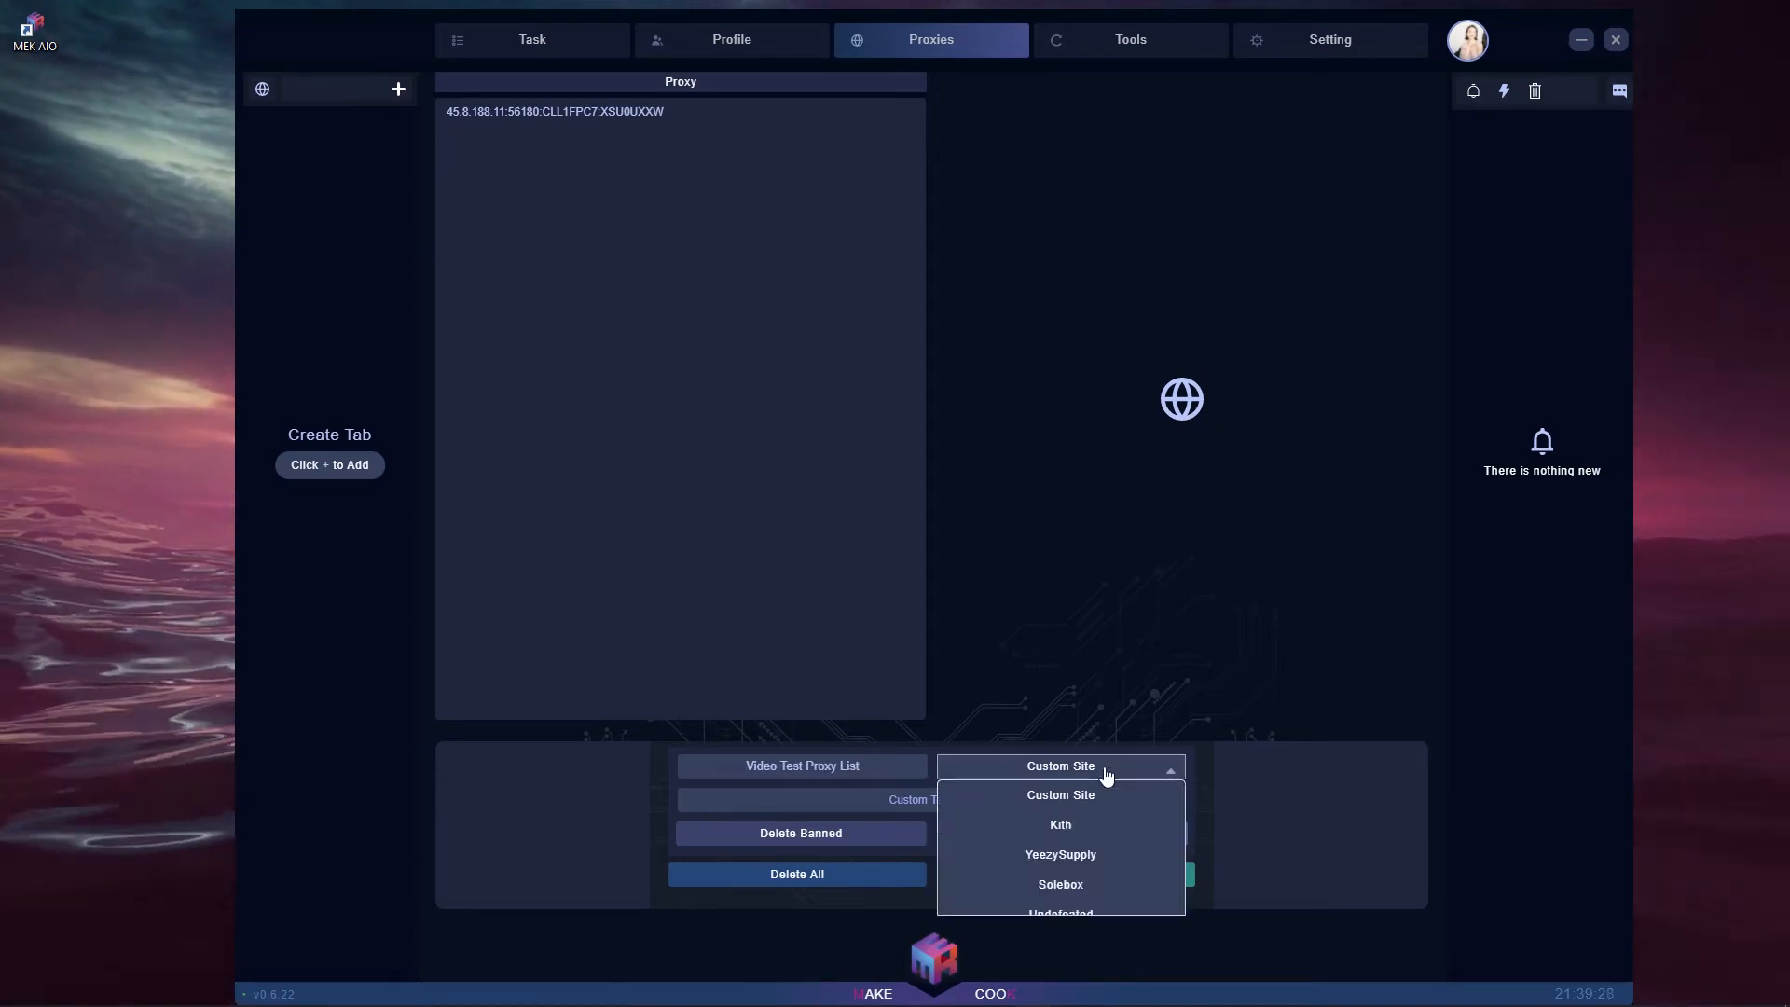
{"action": "left_click", "coordinate": [1036, 858]}
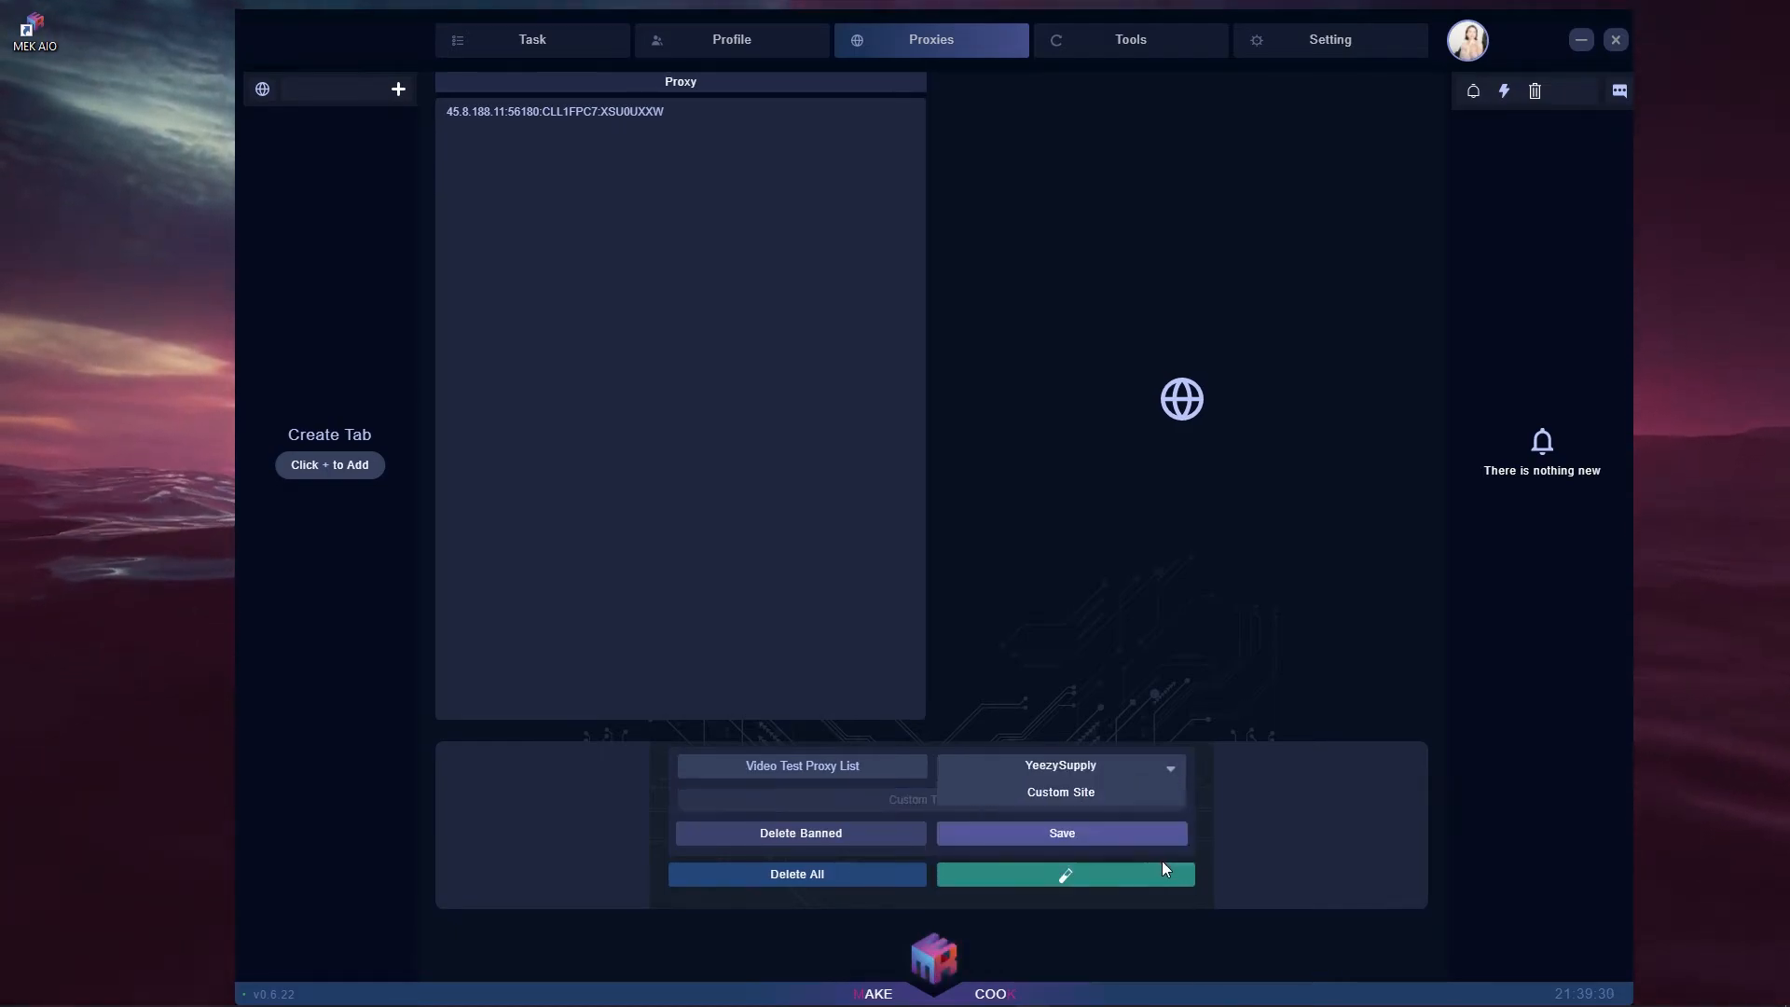
{"action": "left_click", "coordinate": [1053, 769]}
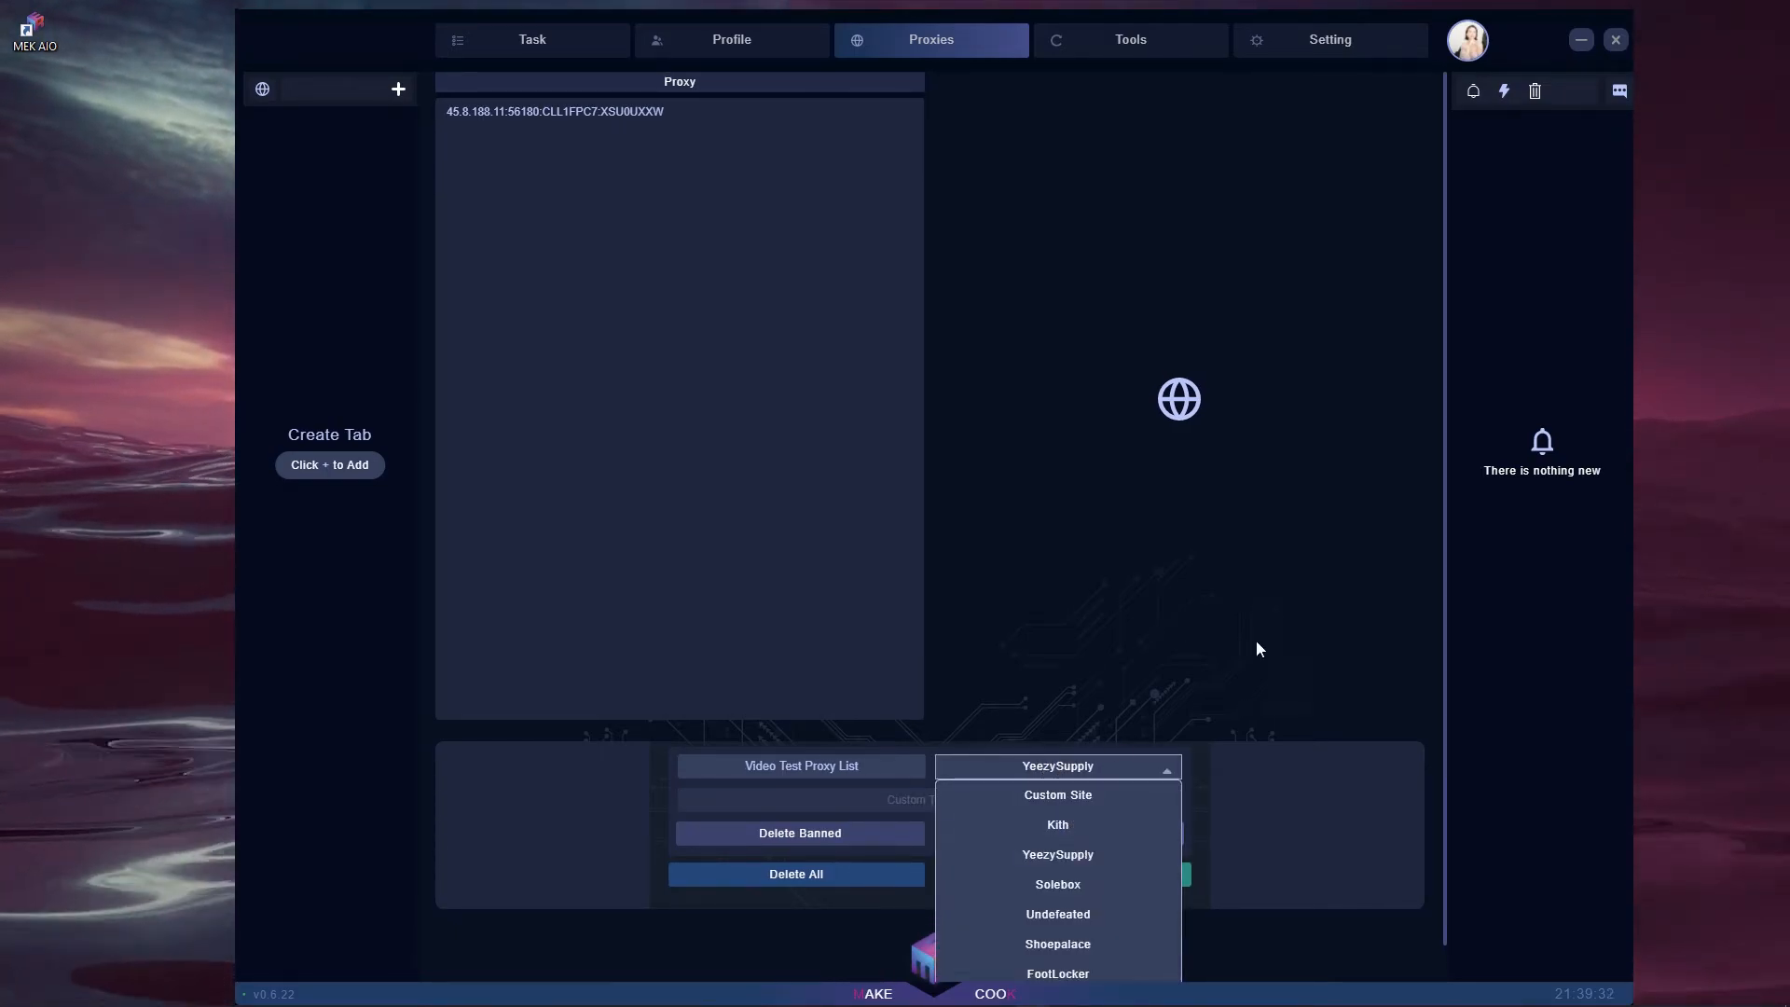
{"action": "left_click", "coordinate": [1323, 706]}
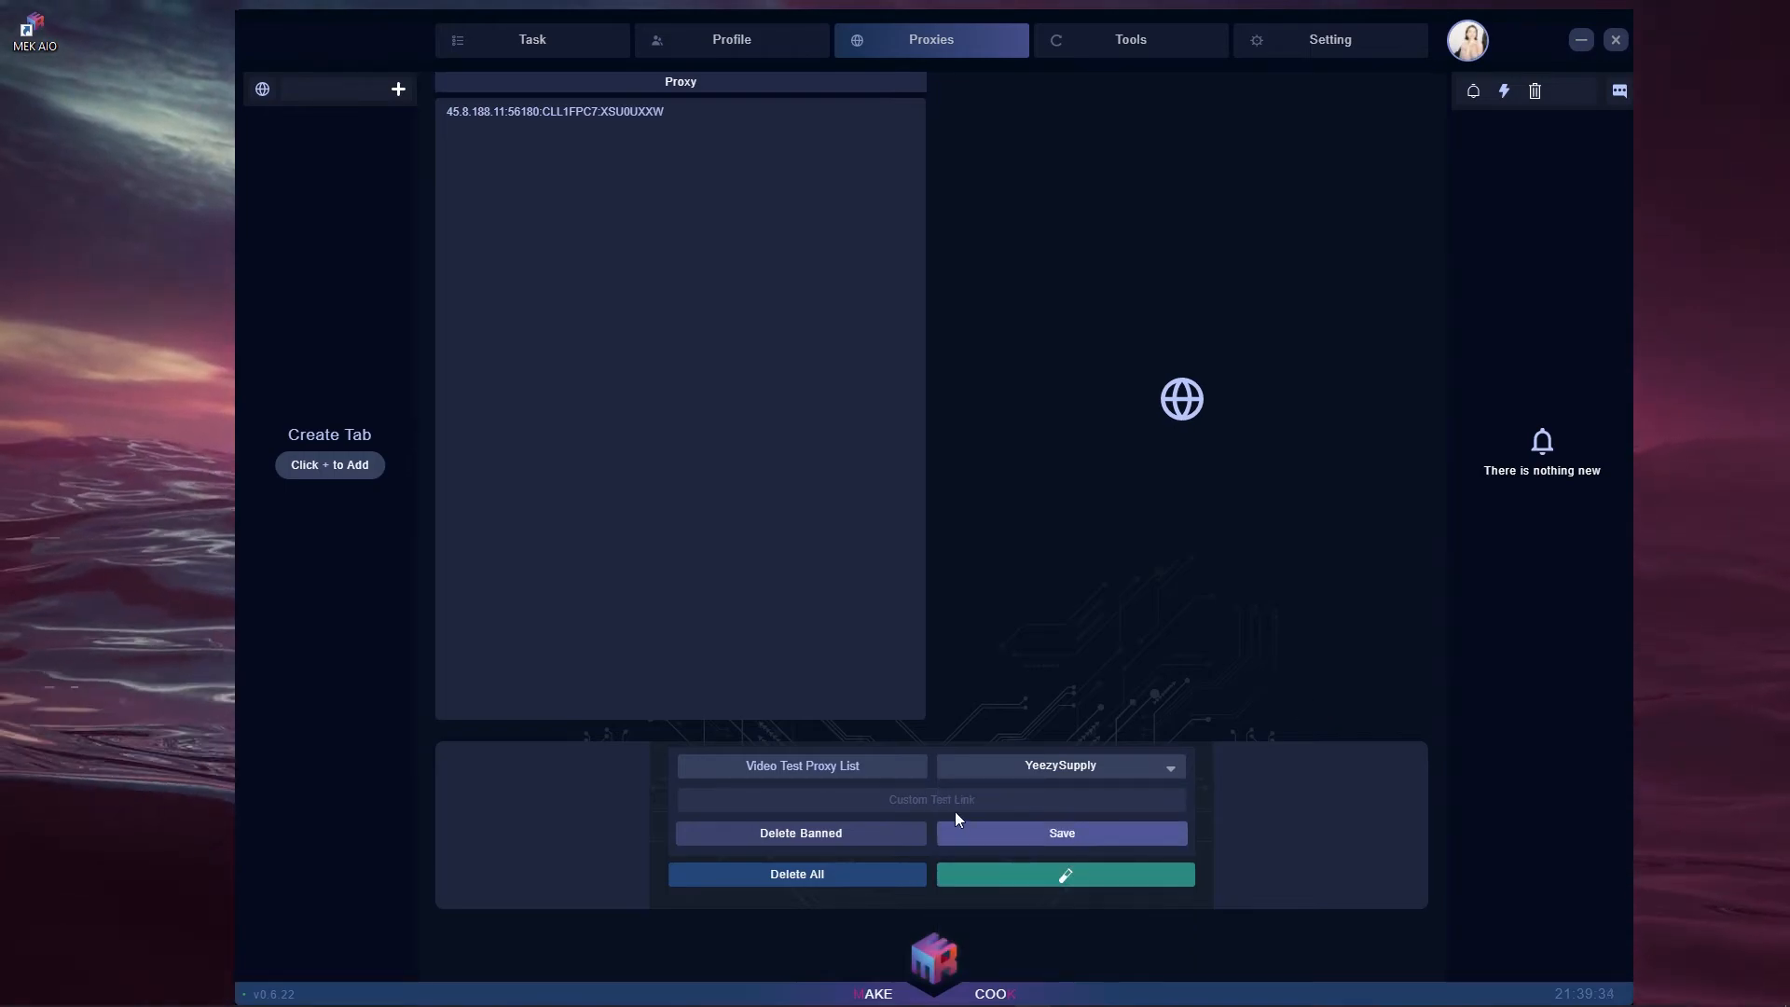
- Save Video Test Proxy List with YeezySupply kept, reopen it, then go to Profiles
{"action": "left_click", "coordinate": [1007, 776]}
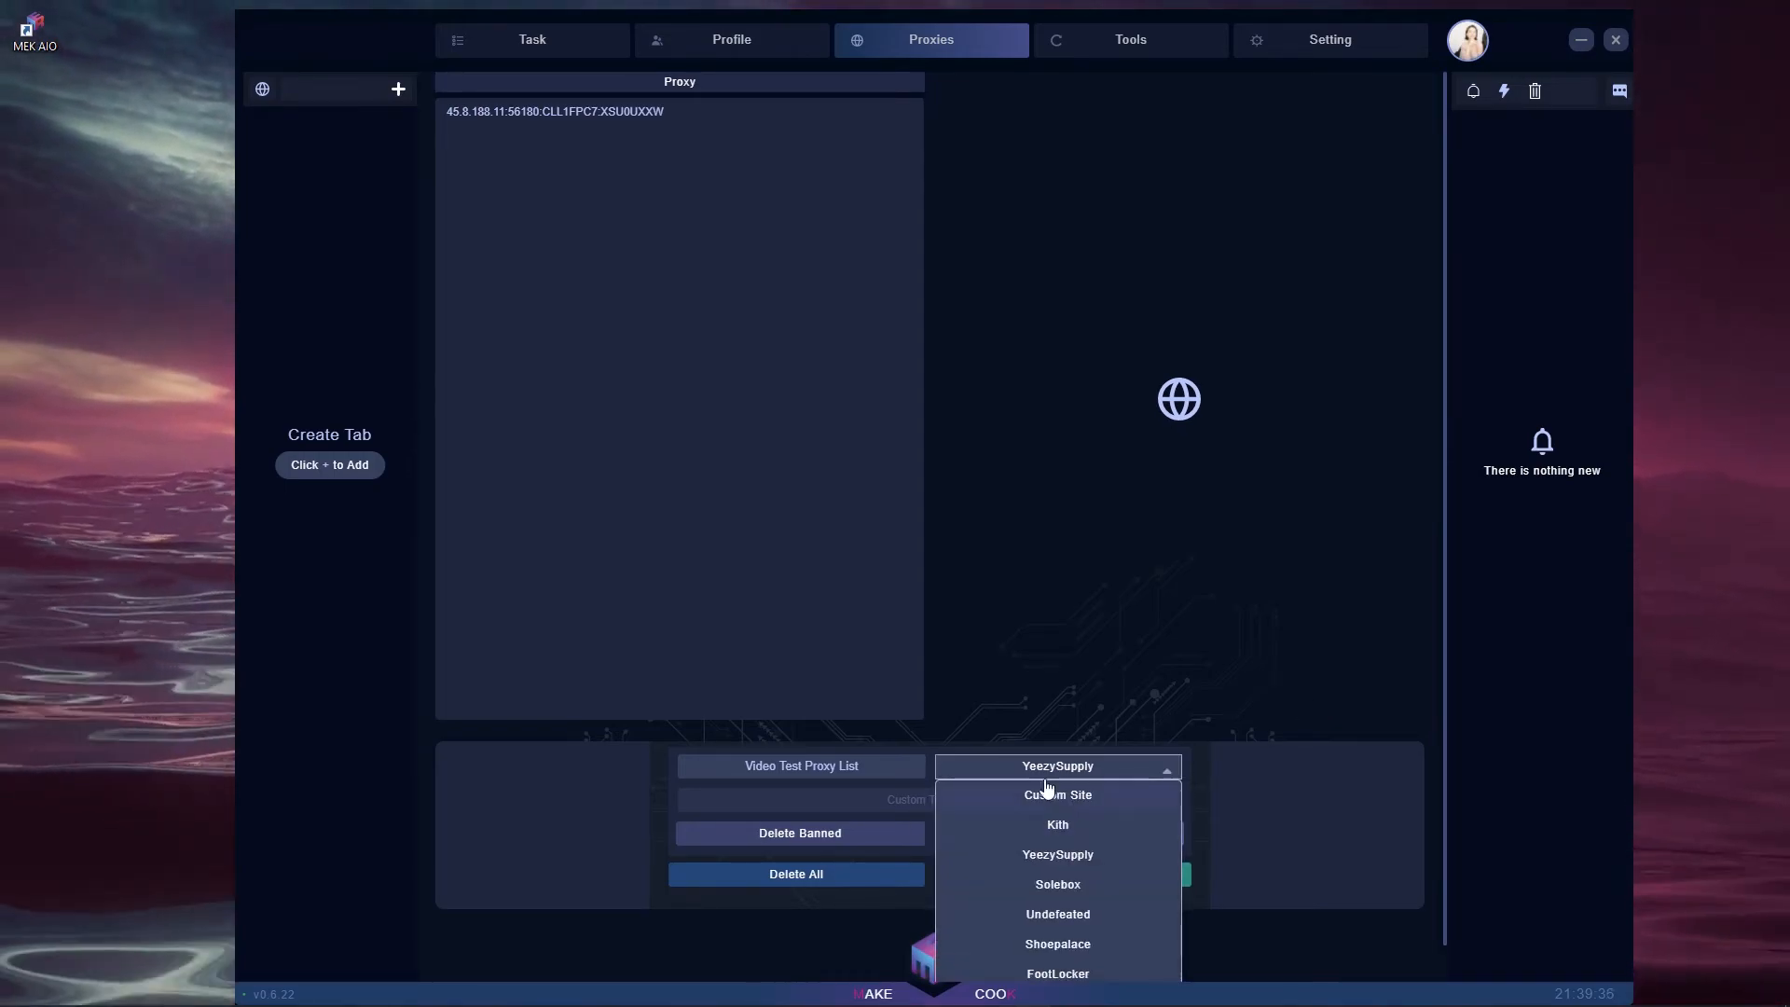
{"action": "left_click", "coordinate": [996, 757]}
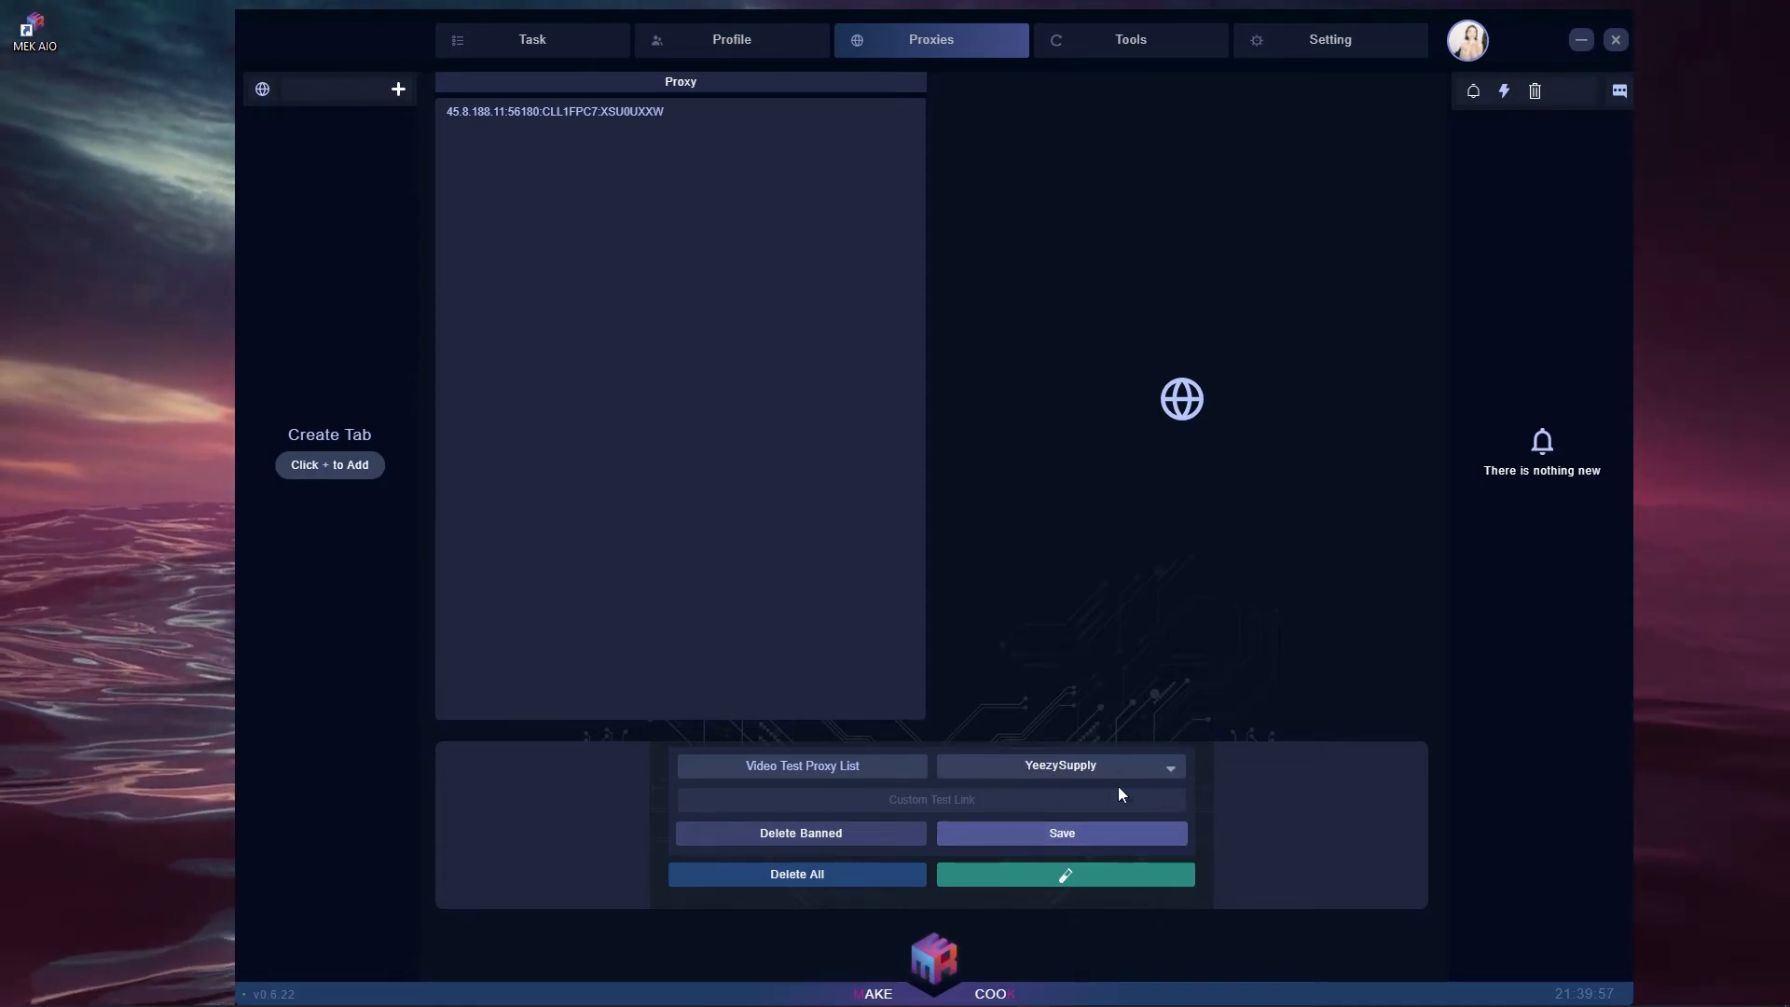
{"action": "left_click", "coordinate": [1082, 769]}
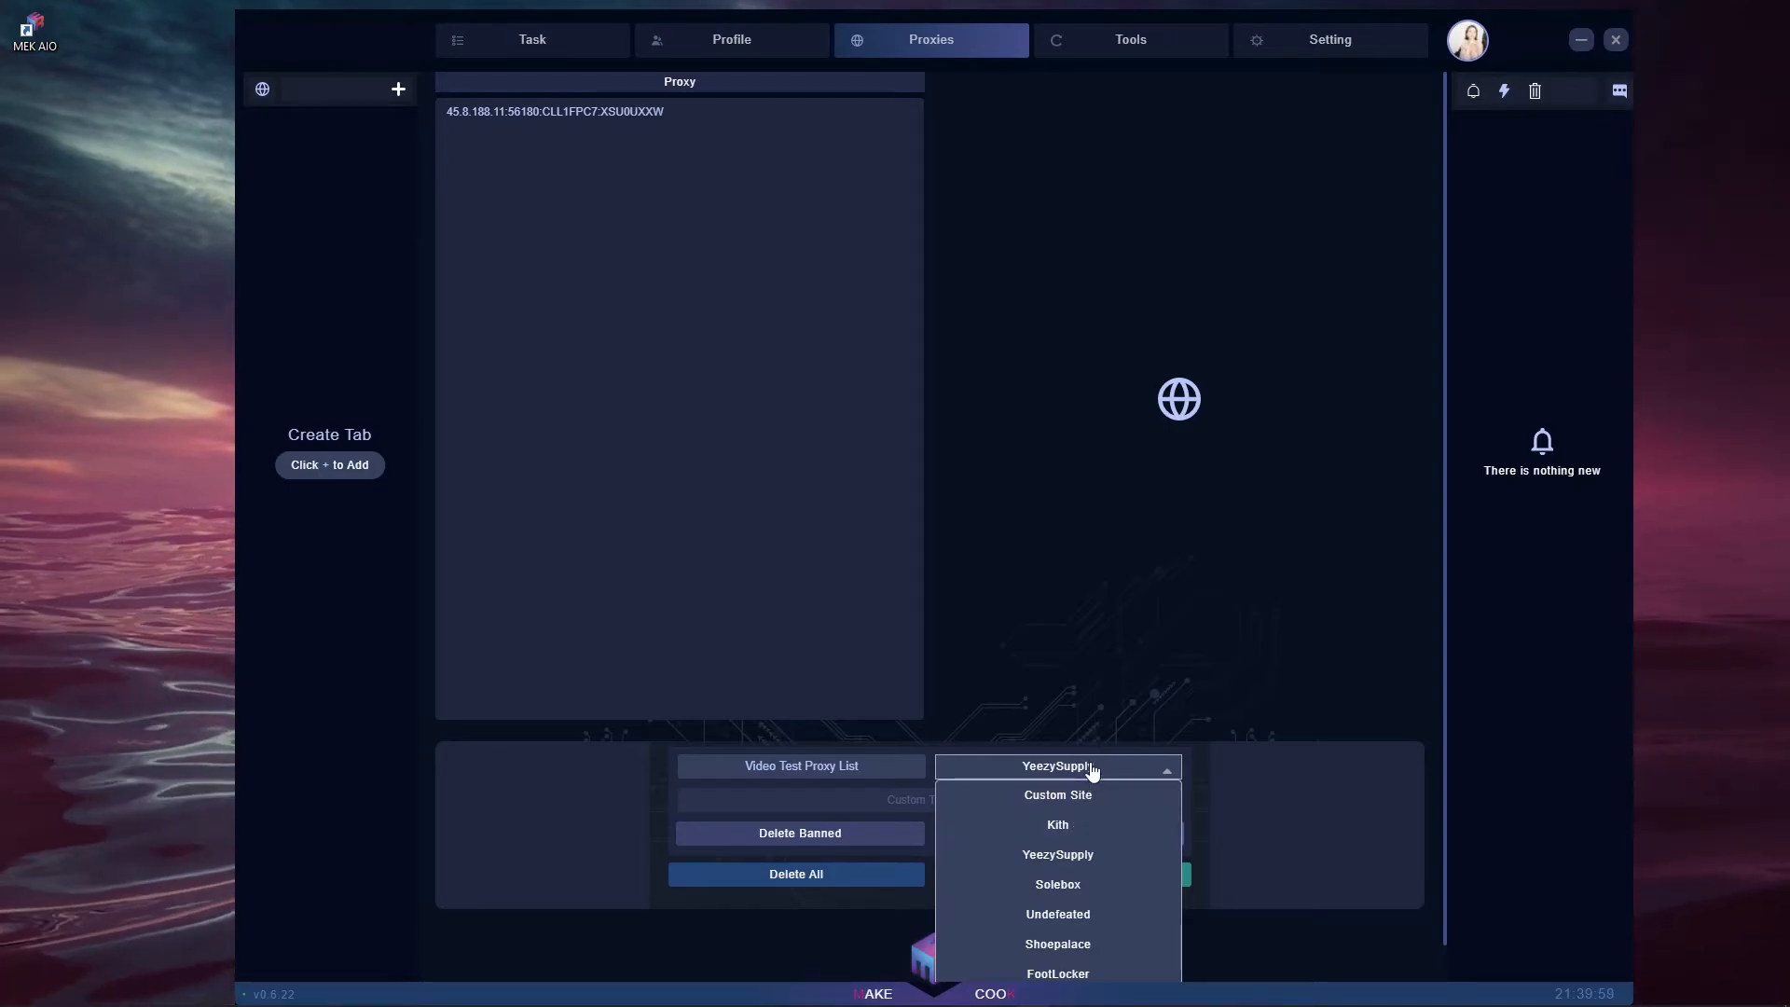
{"action": "left_click", "coordinate": [1091, 770]}
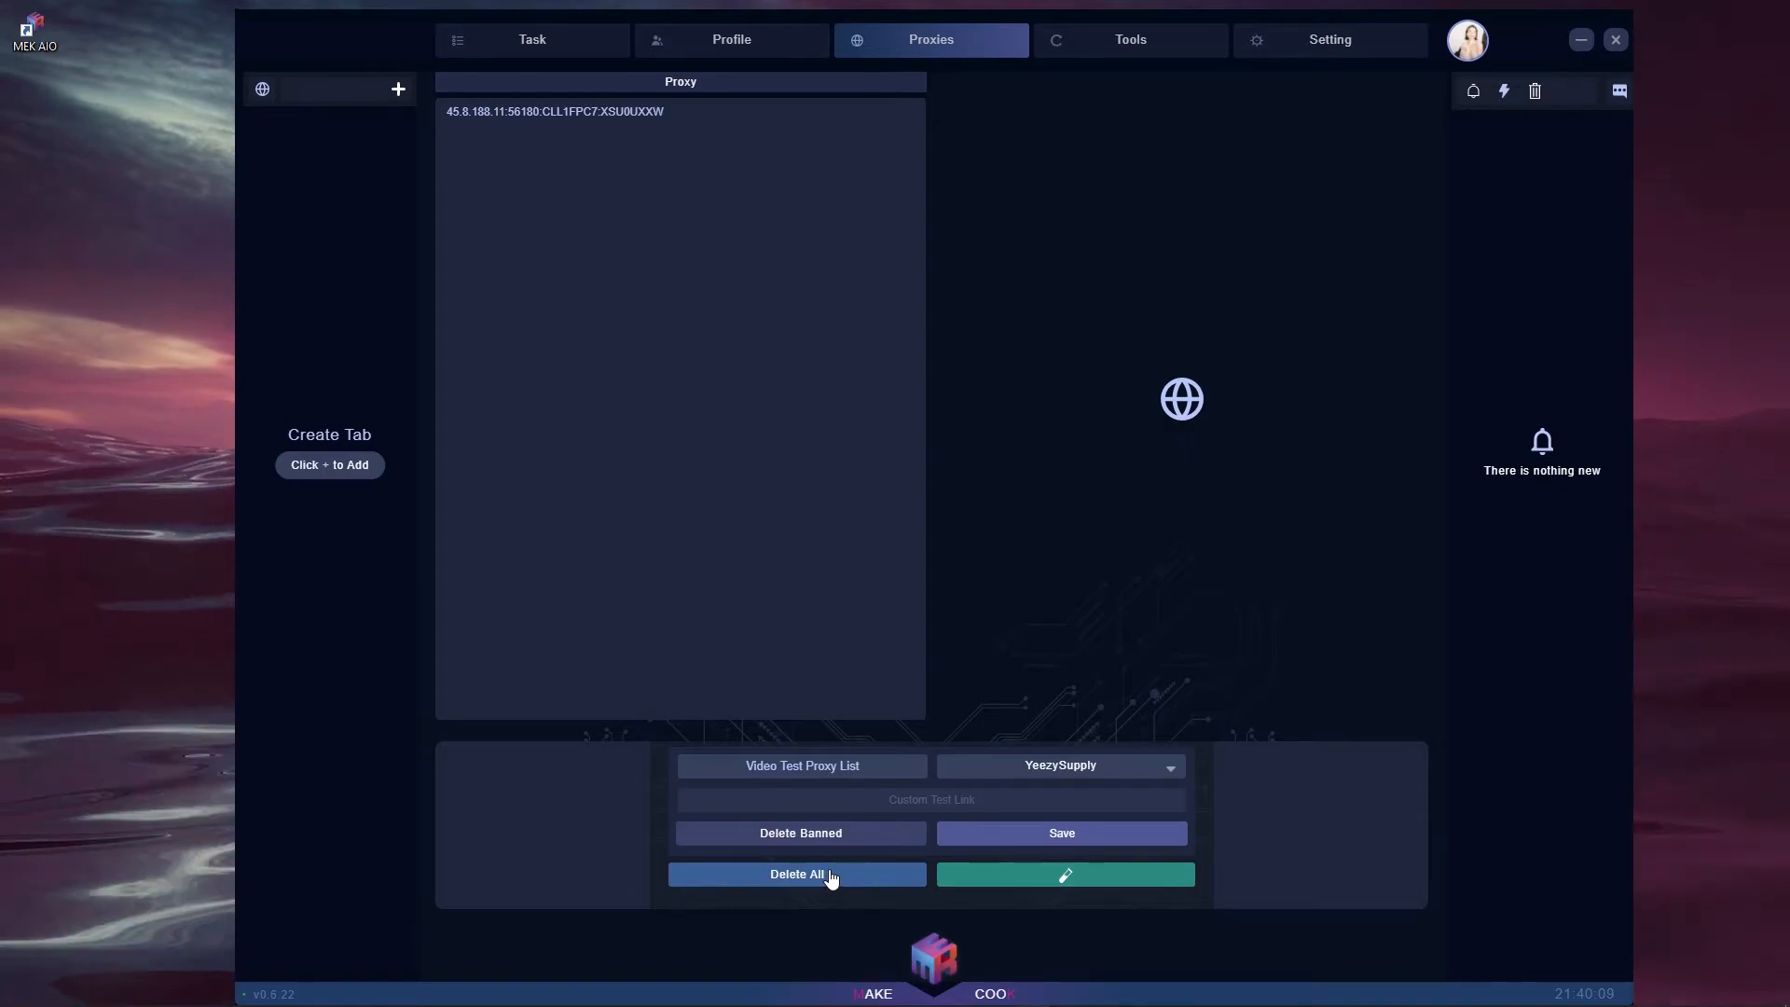
{"action": "left_click", "coordinate": [1049, 846]}
{"action": "left_click", "coordinate": [292, 142]}
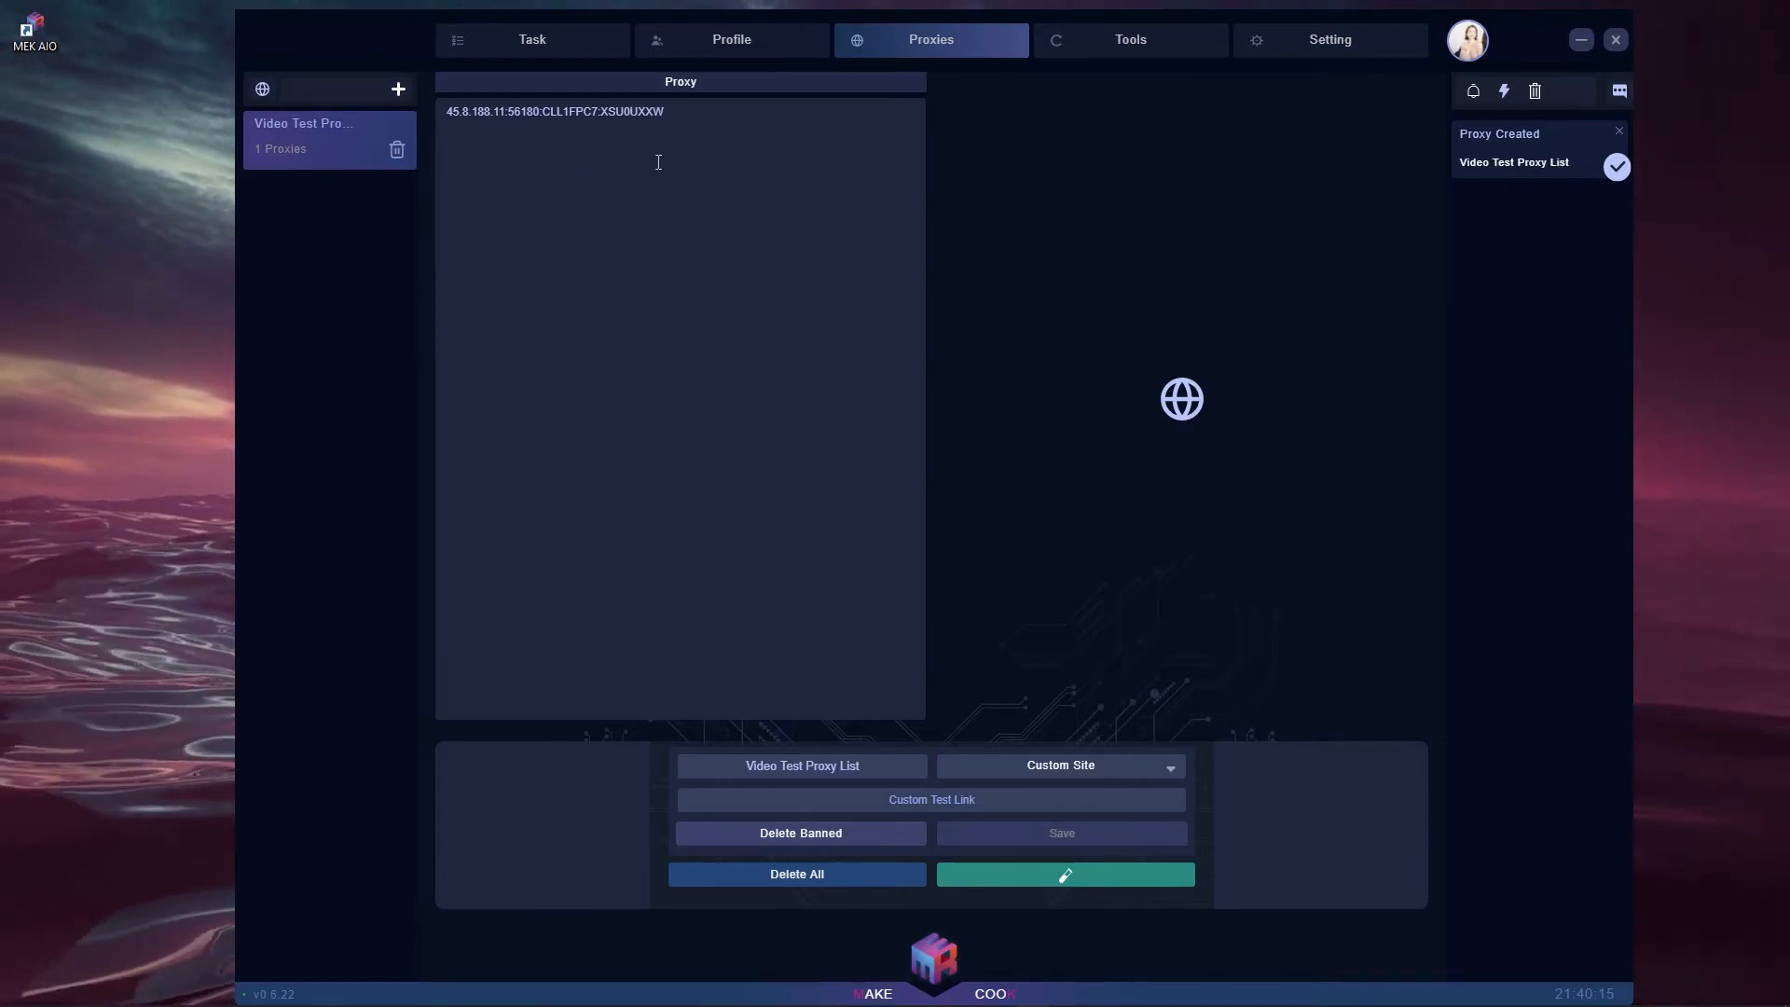
{"action": "left_click", "coordinate": [732, 39]}
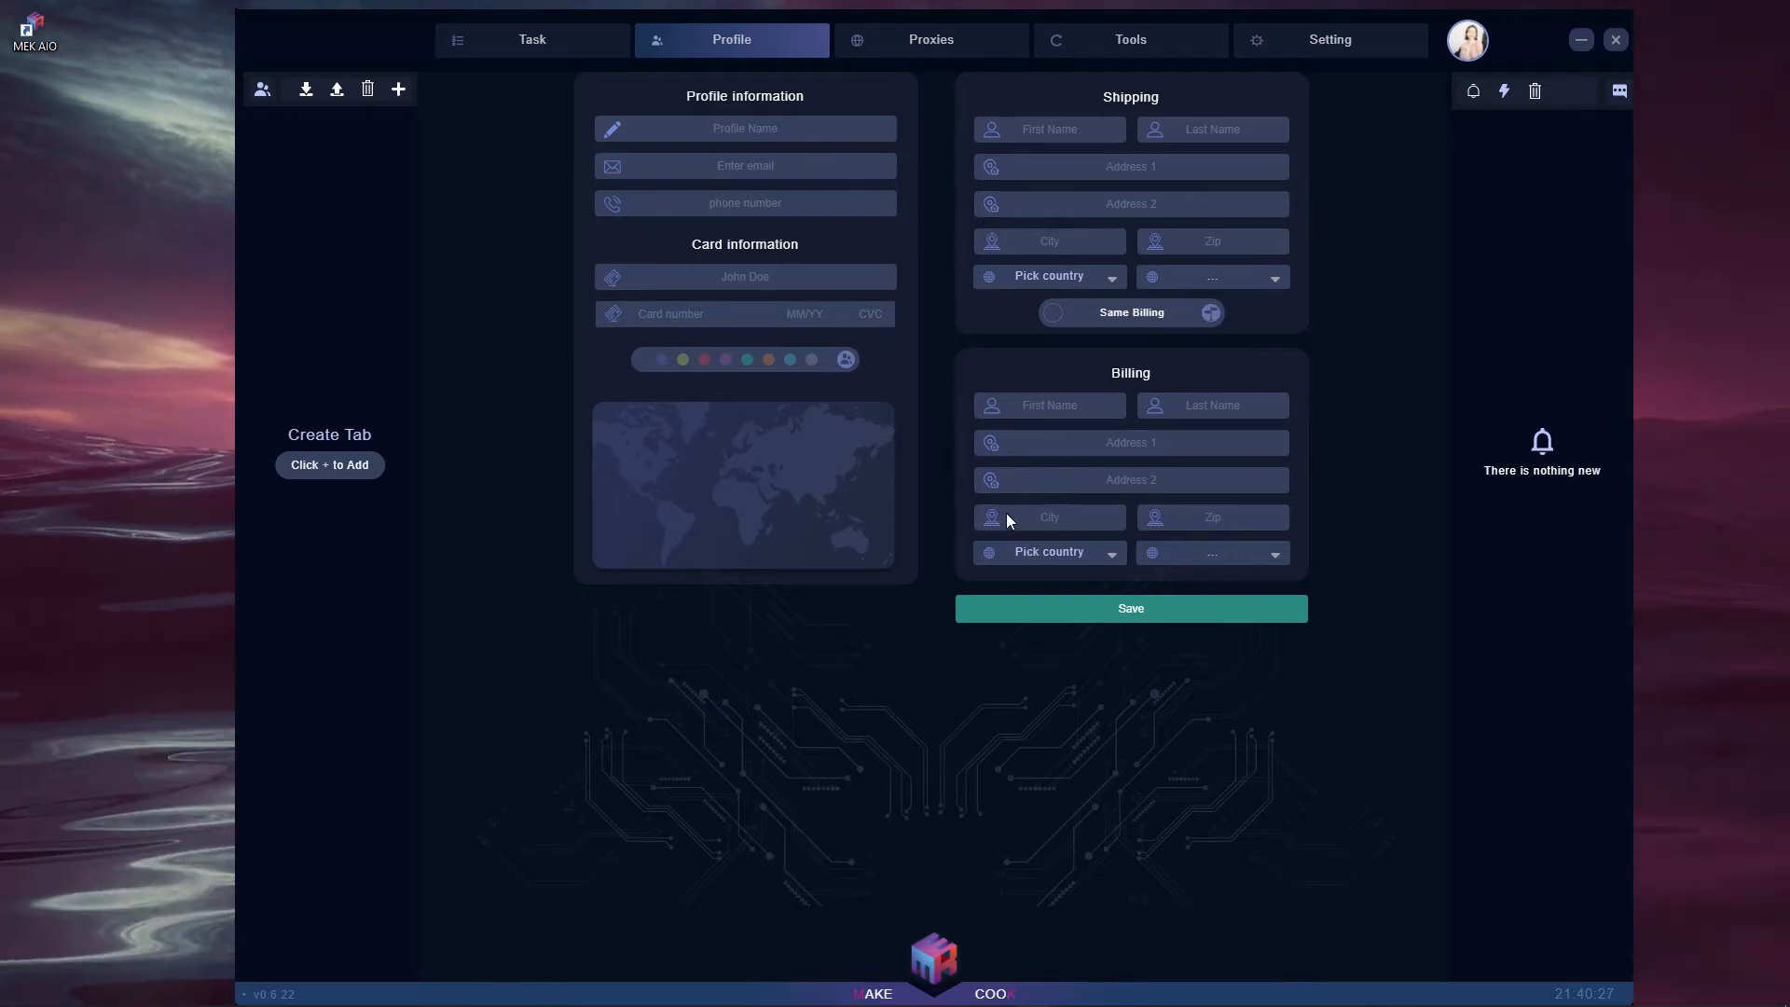
- Save the Video Test profile with billing matching the shipping address
{"action": "left_click", "coordinate": [1046, 314]}
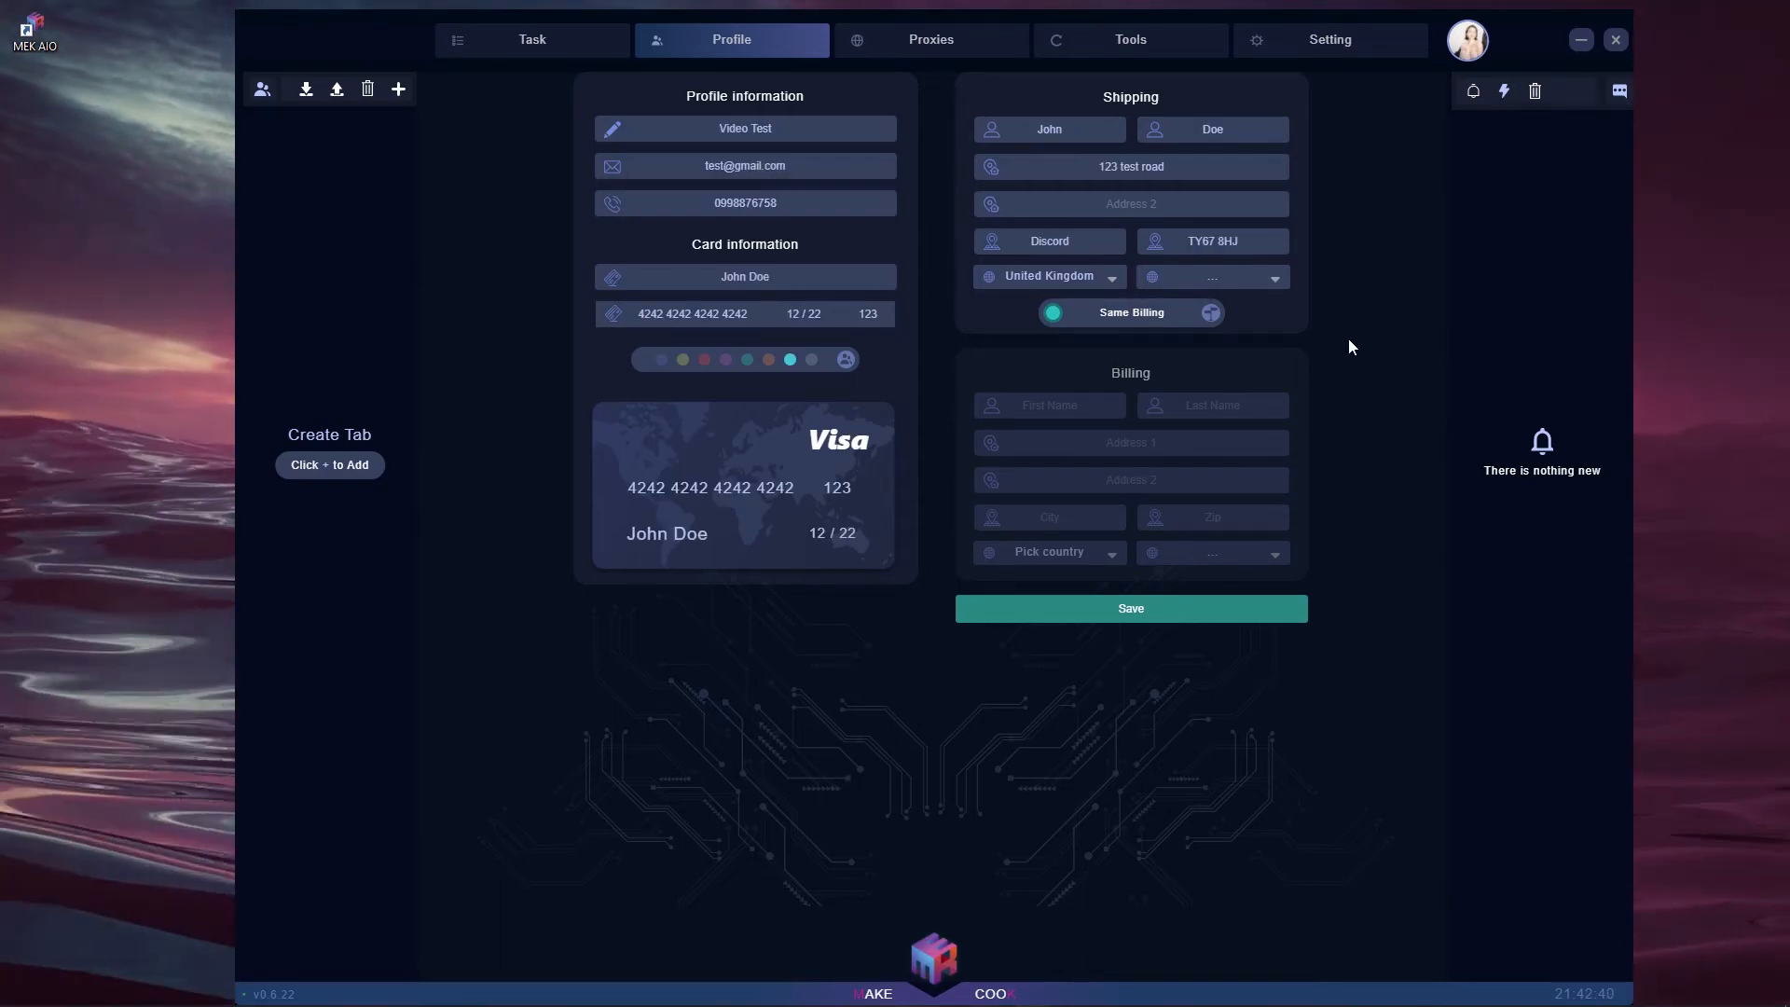
{"action": "left_click", "coordinate": [1167, 616]}
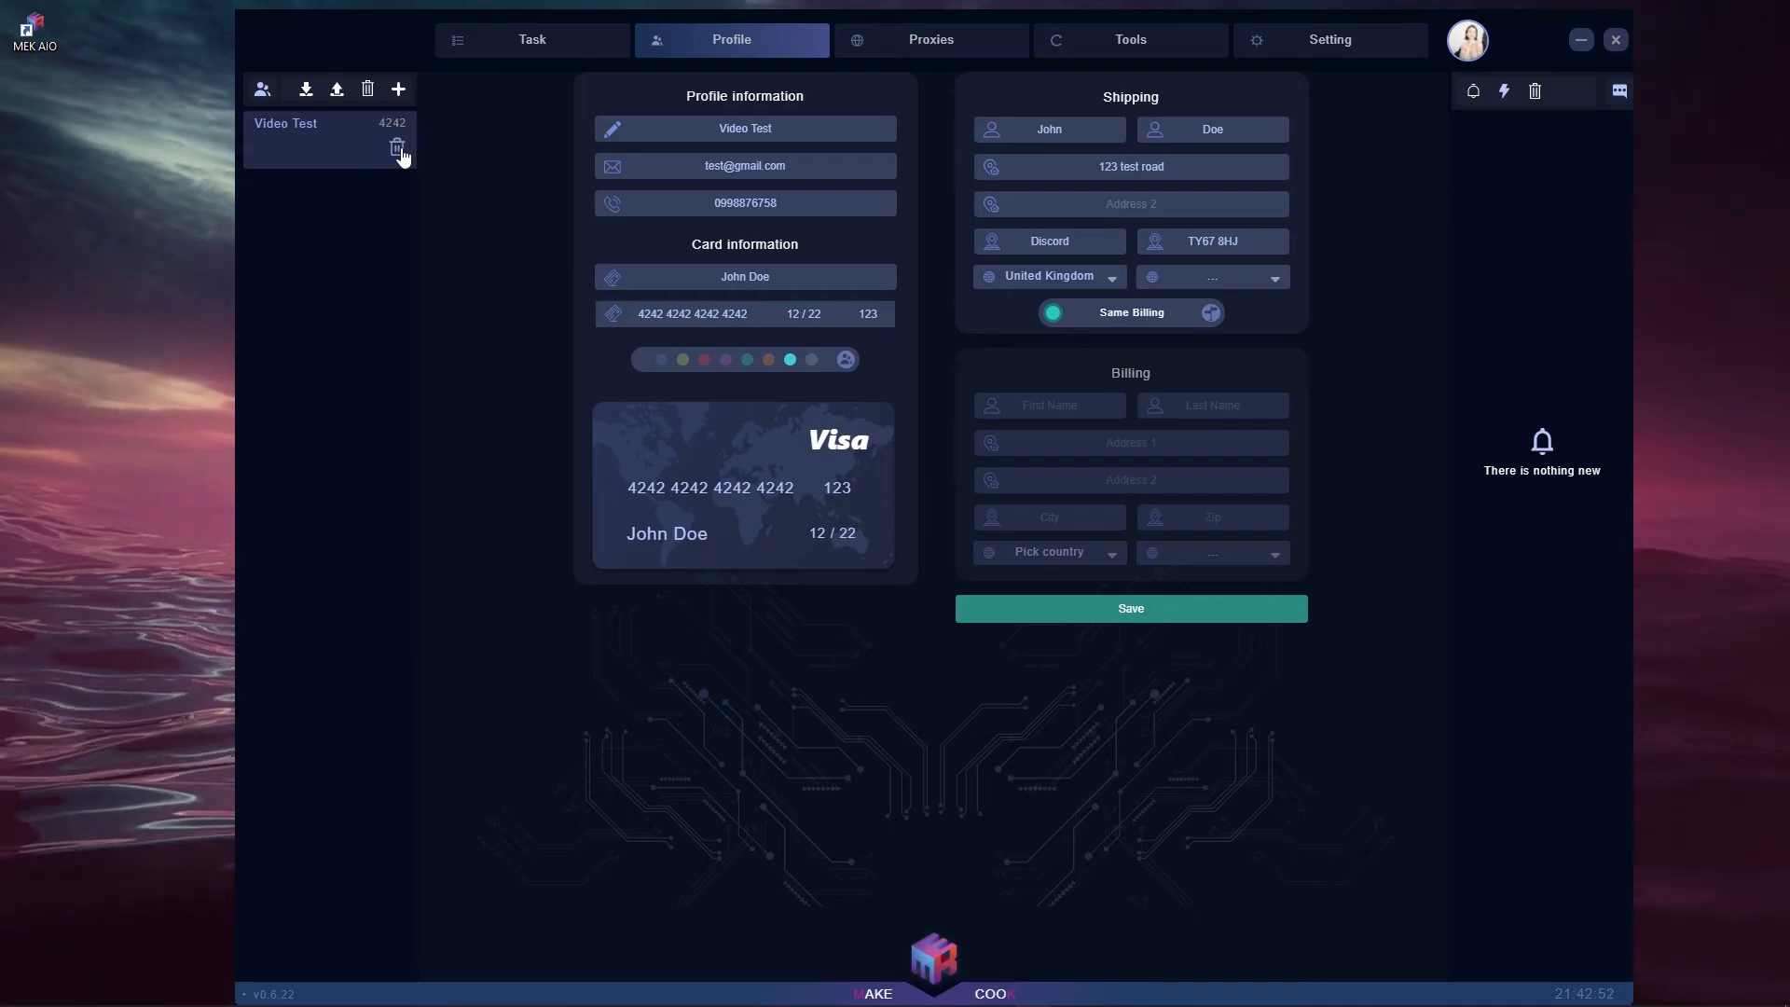
{"action": "left_click", "coordinate": [334, 153]}
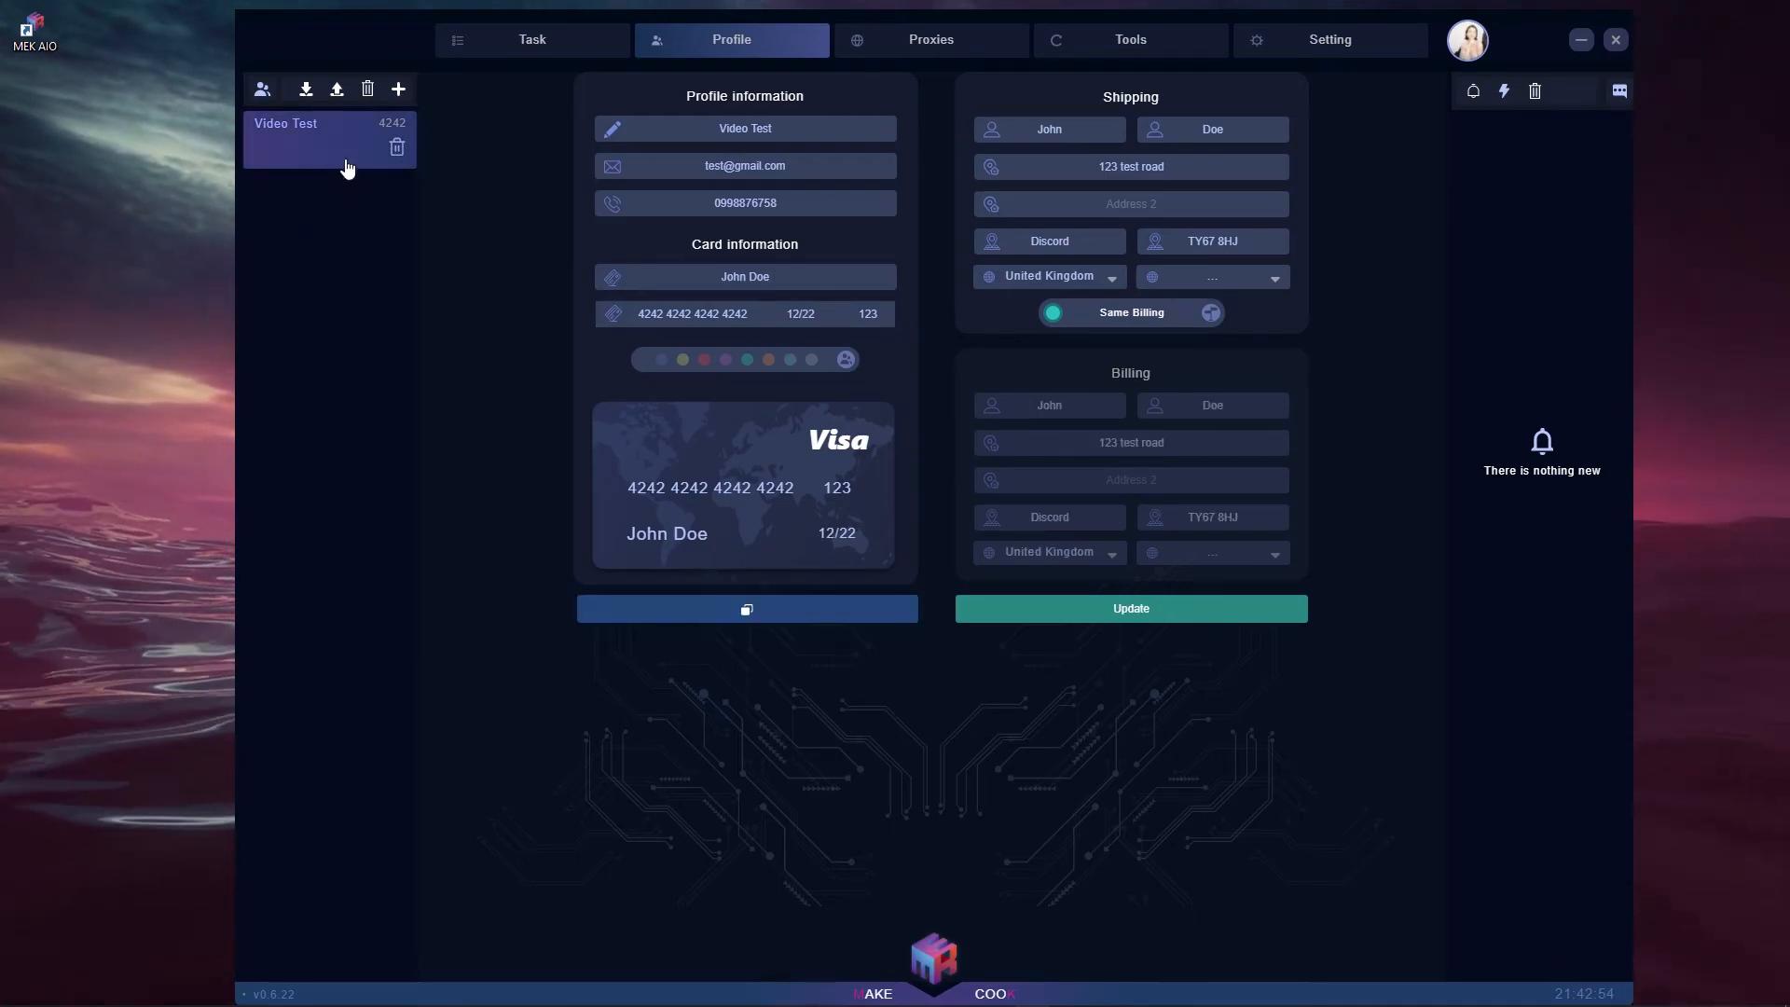
- Duplicate Video Test, delete the Video Test(1) copy, and go to the Task page
{"action": "left_click", "coordinate": [783, 621]}
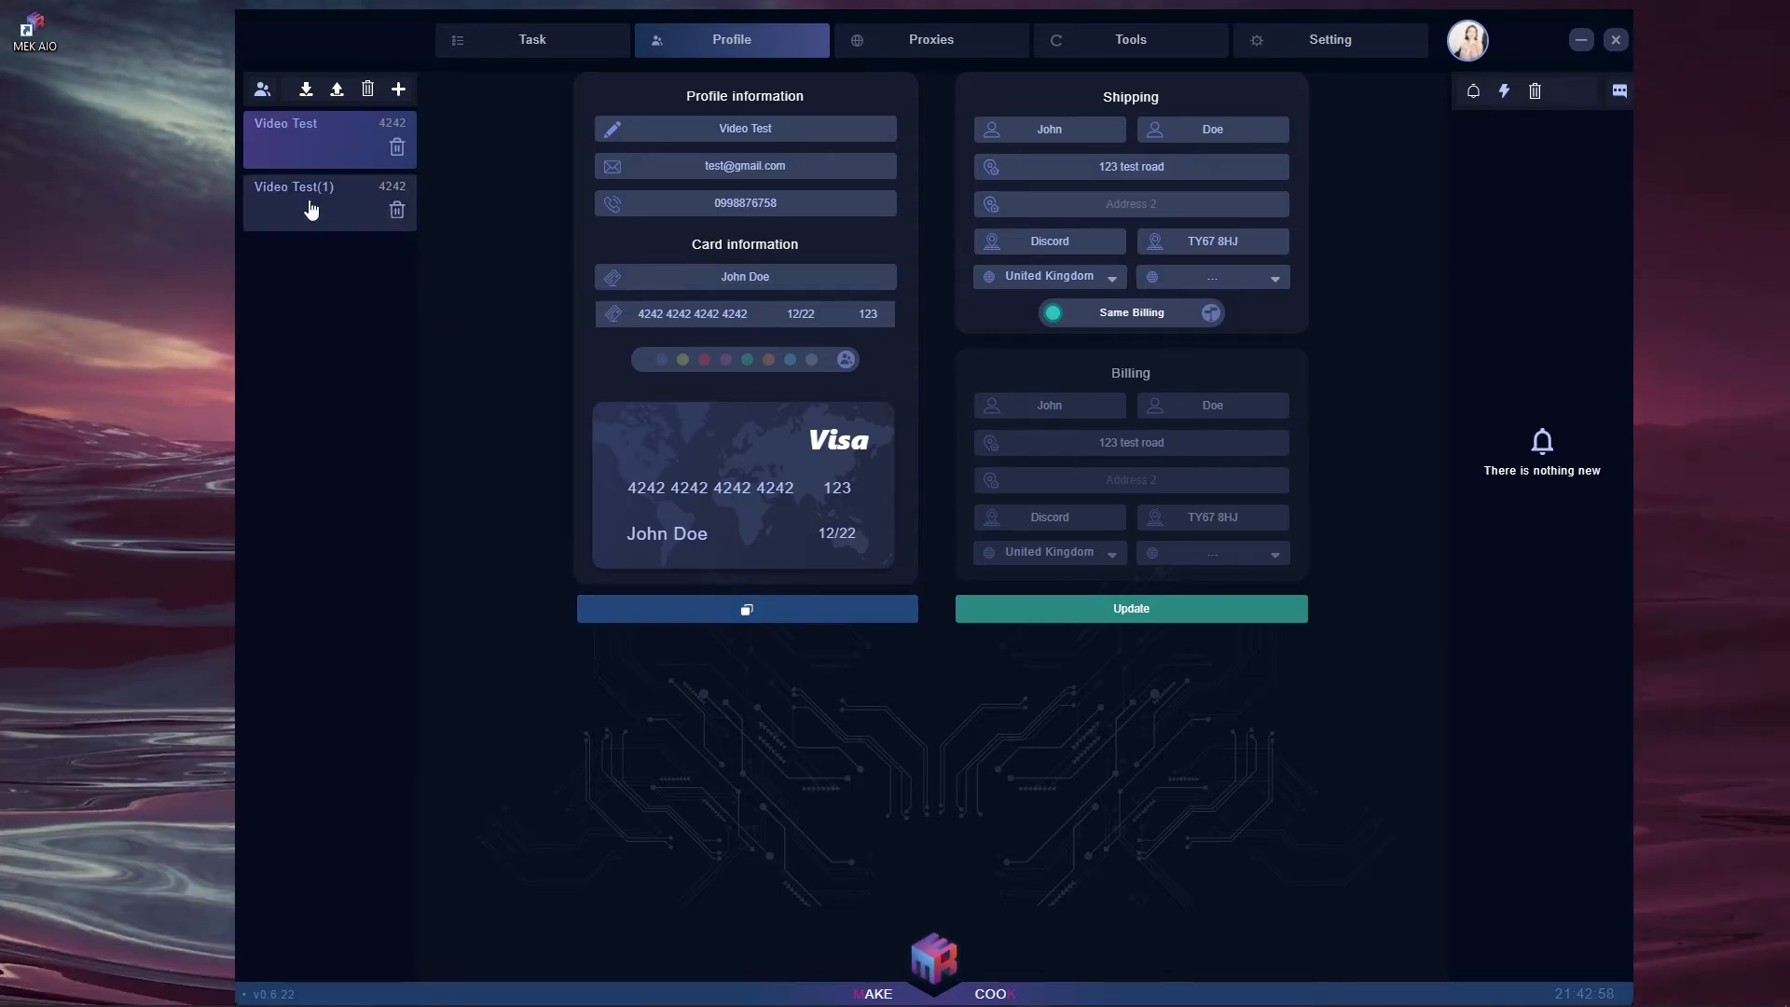
{"action": "left_click", "coordinate": [378, 197]}
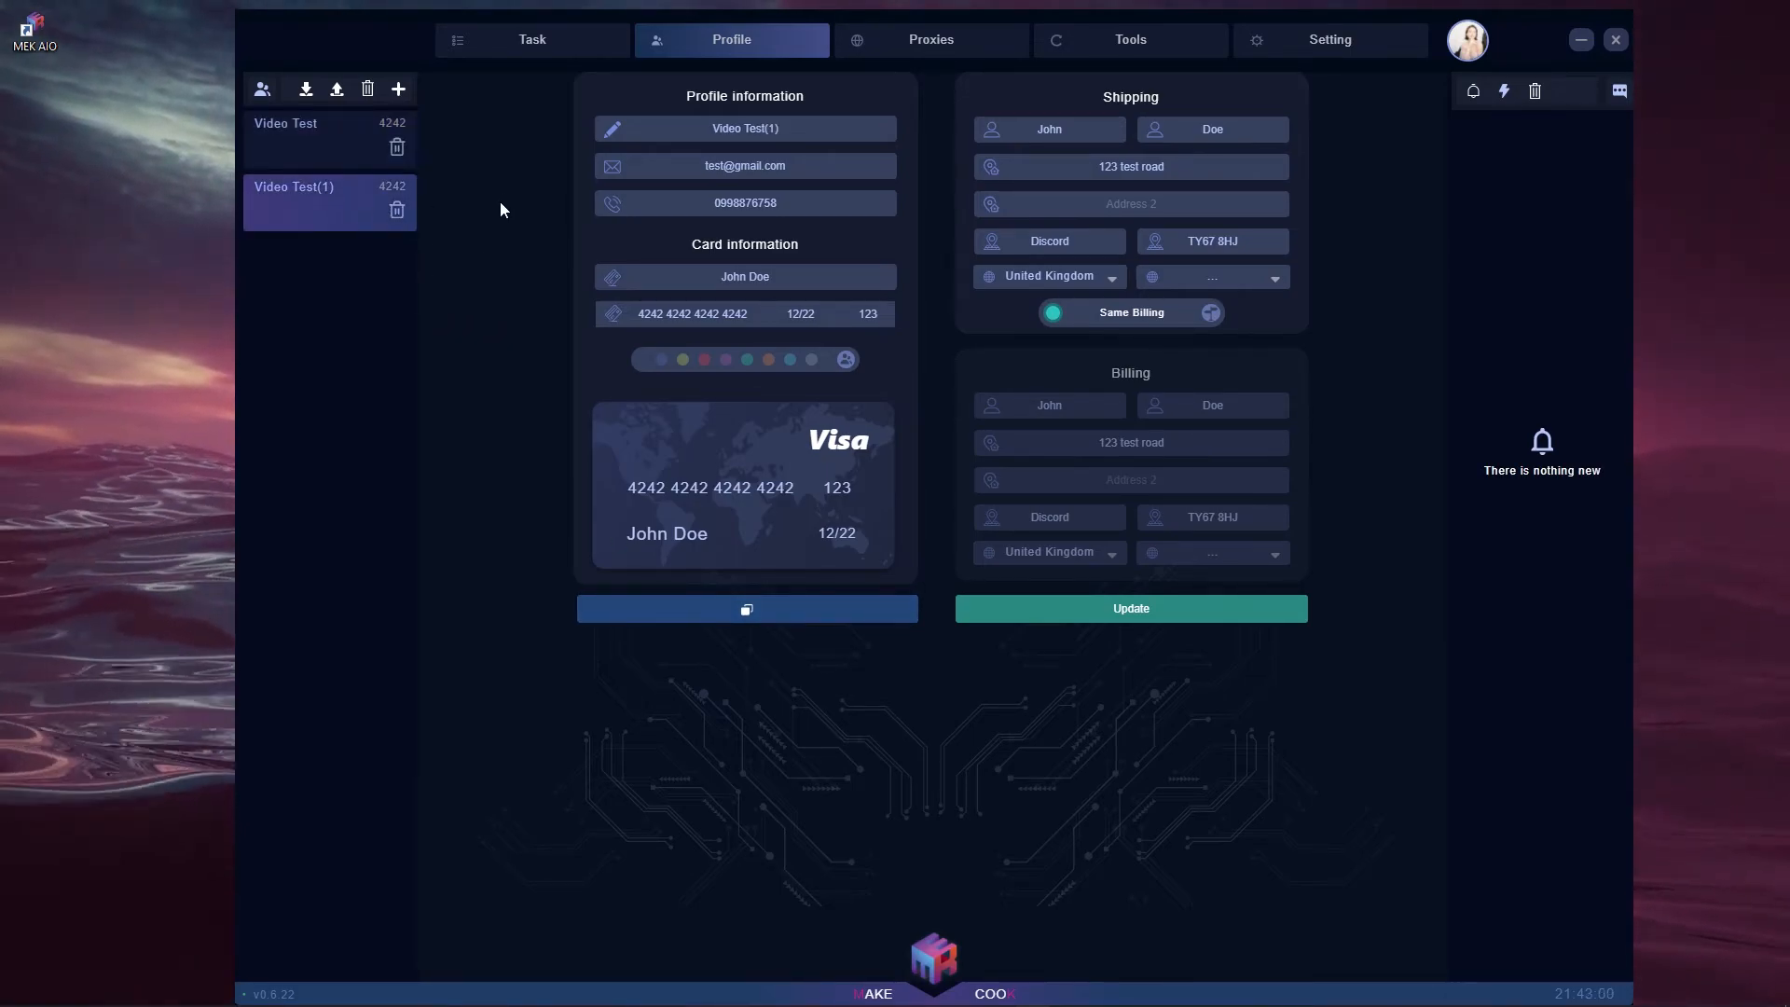
{"action": "left_click", "coordinate": [395, 210]}
{"action": "left_click", "coordinate": [544, 48]}
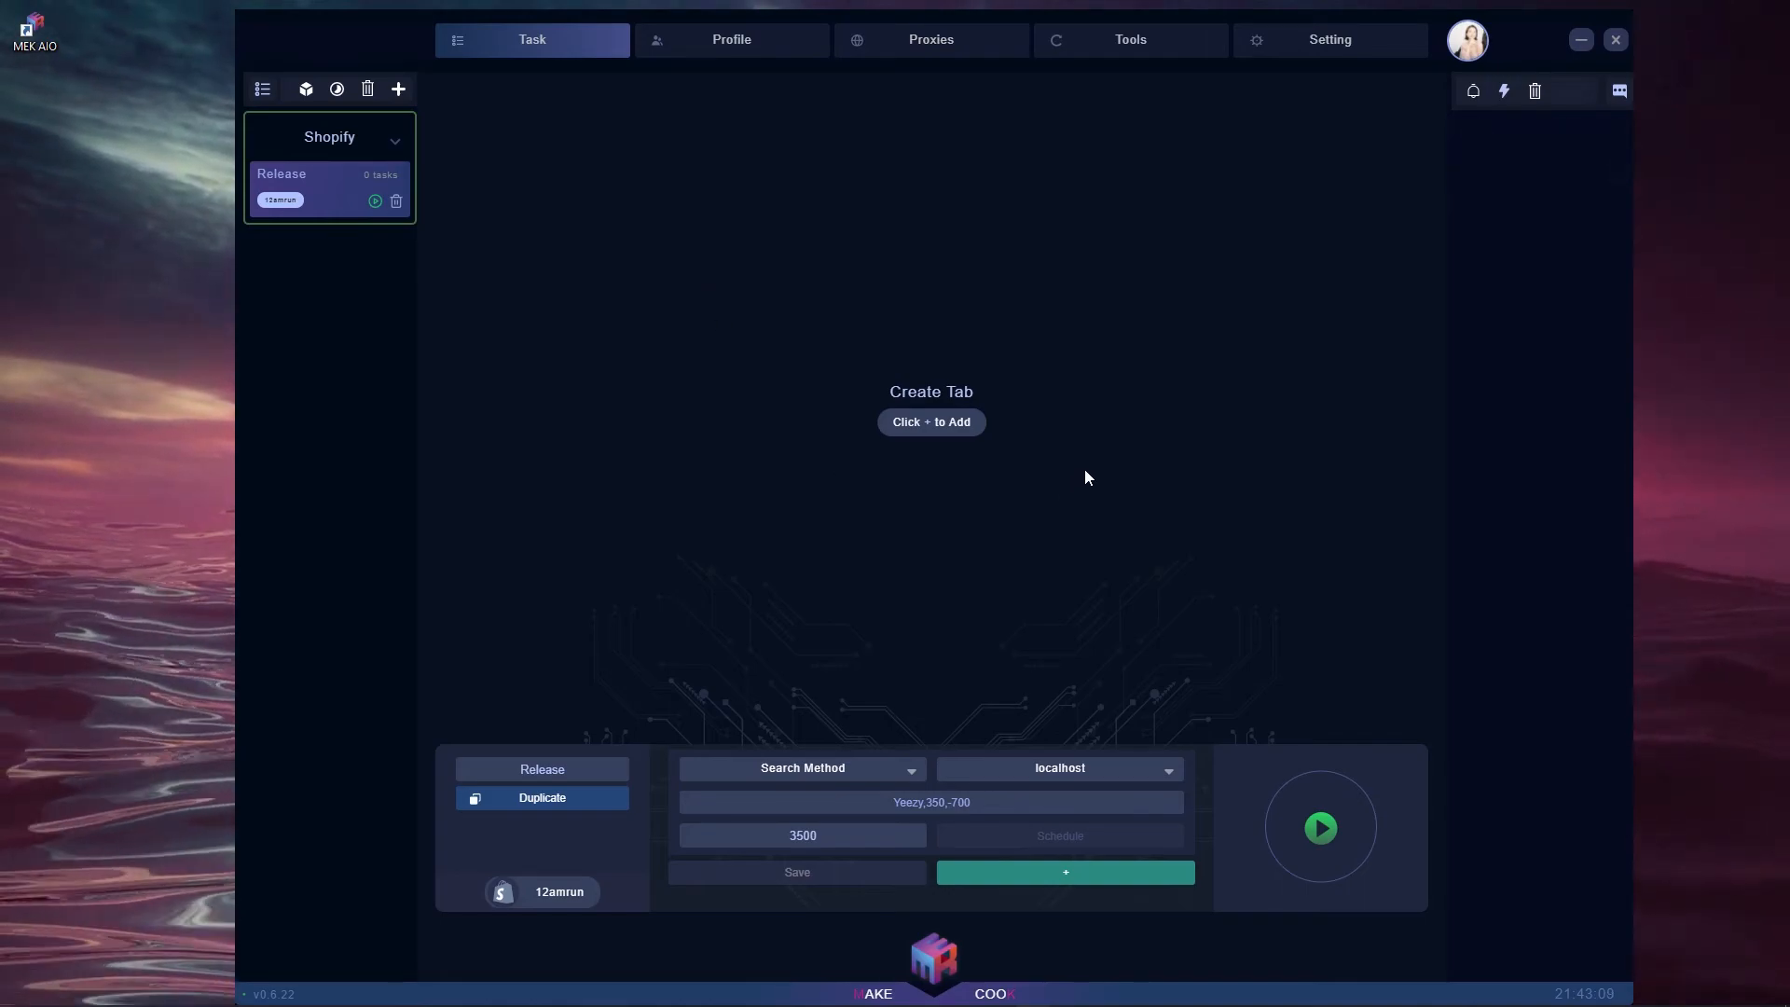
- Collapse the Shopify group and start a new release with Footsites as its site
{"action": "left_click", "coordinate": [396, 141]}
{"action": "left_click", "coordinate": [396, 141]}
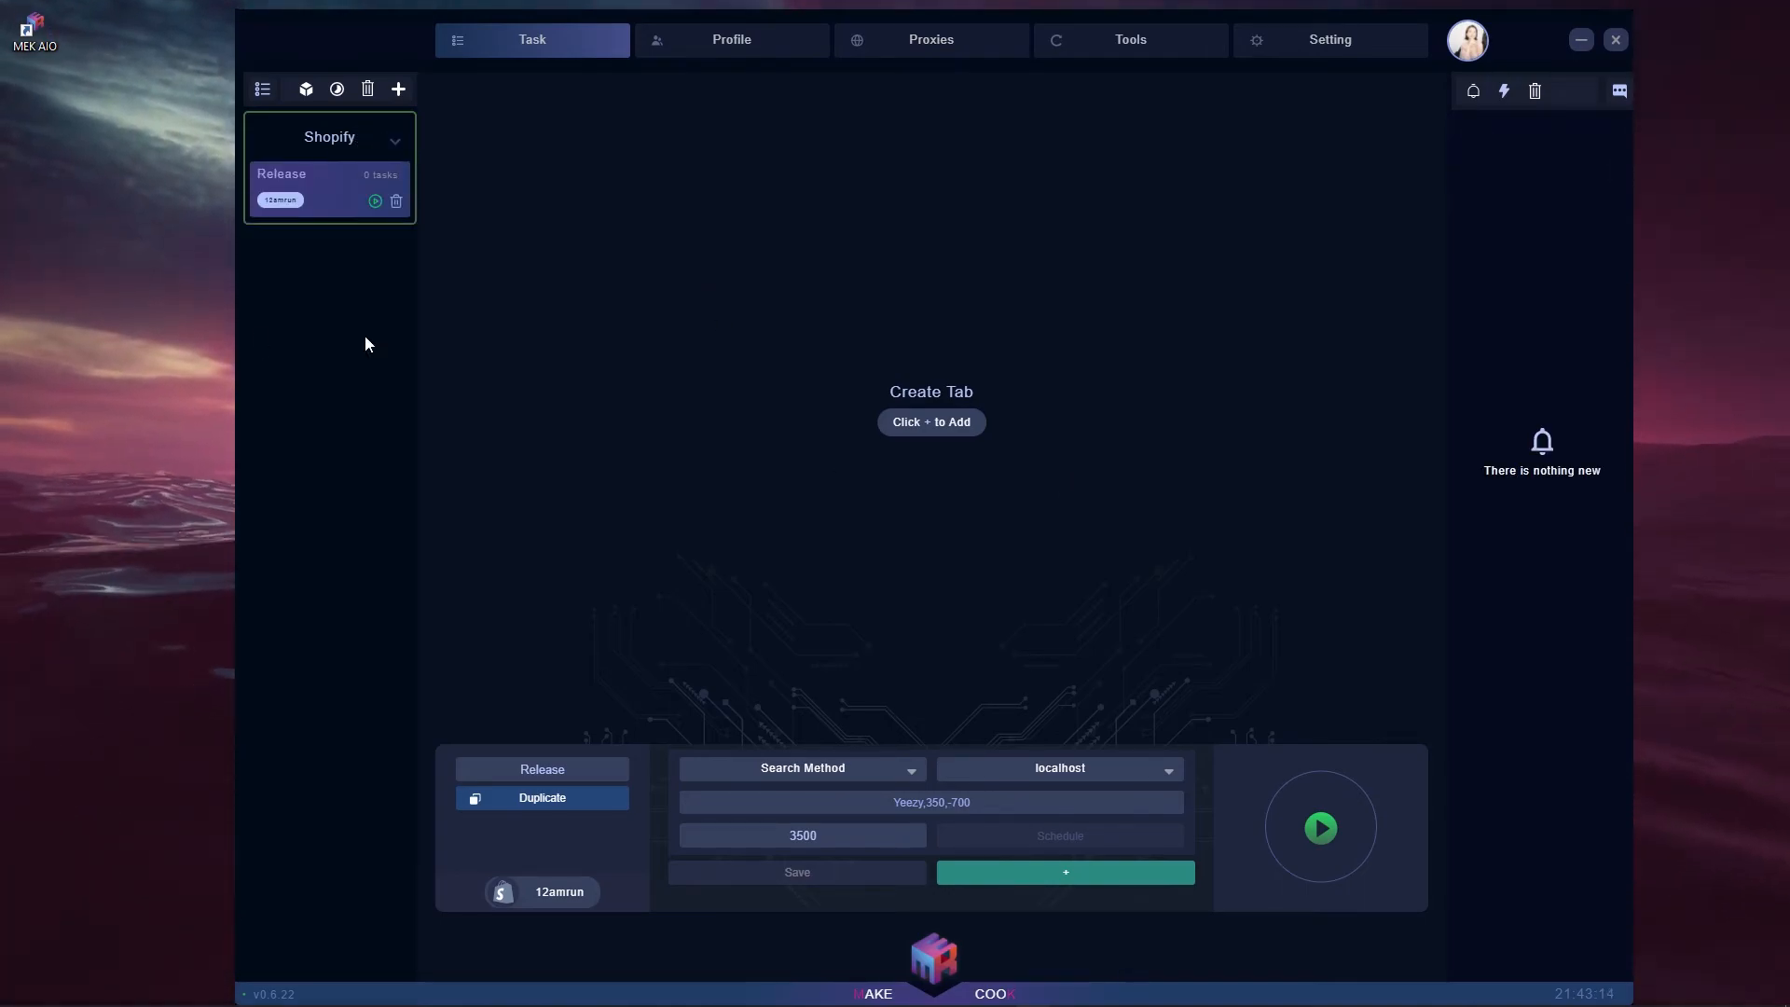
{"action": "left_click", "coordinate": [396, 141]}
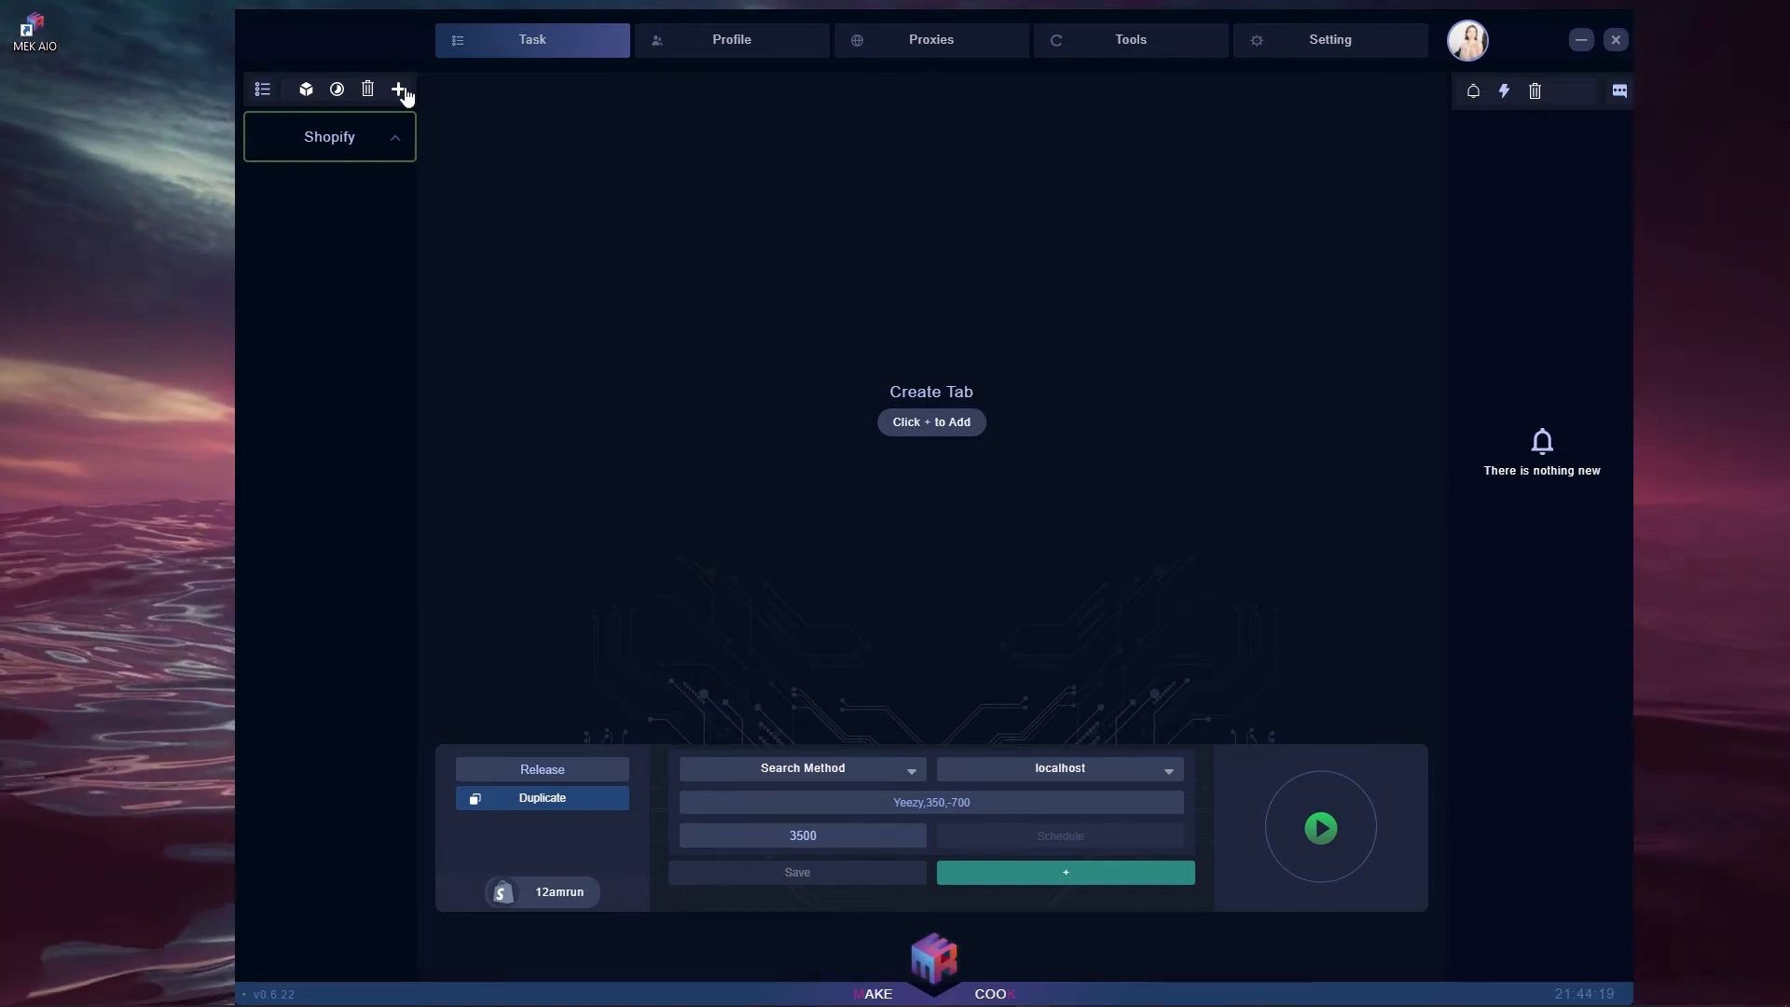
{"action": "left_click", "coordinate": [398, 89]}
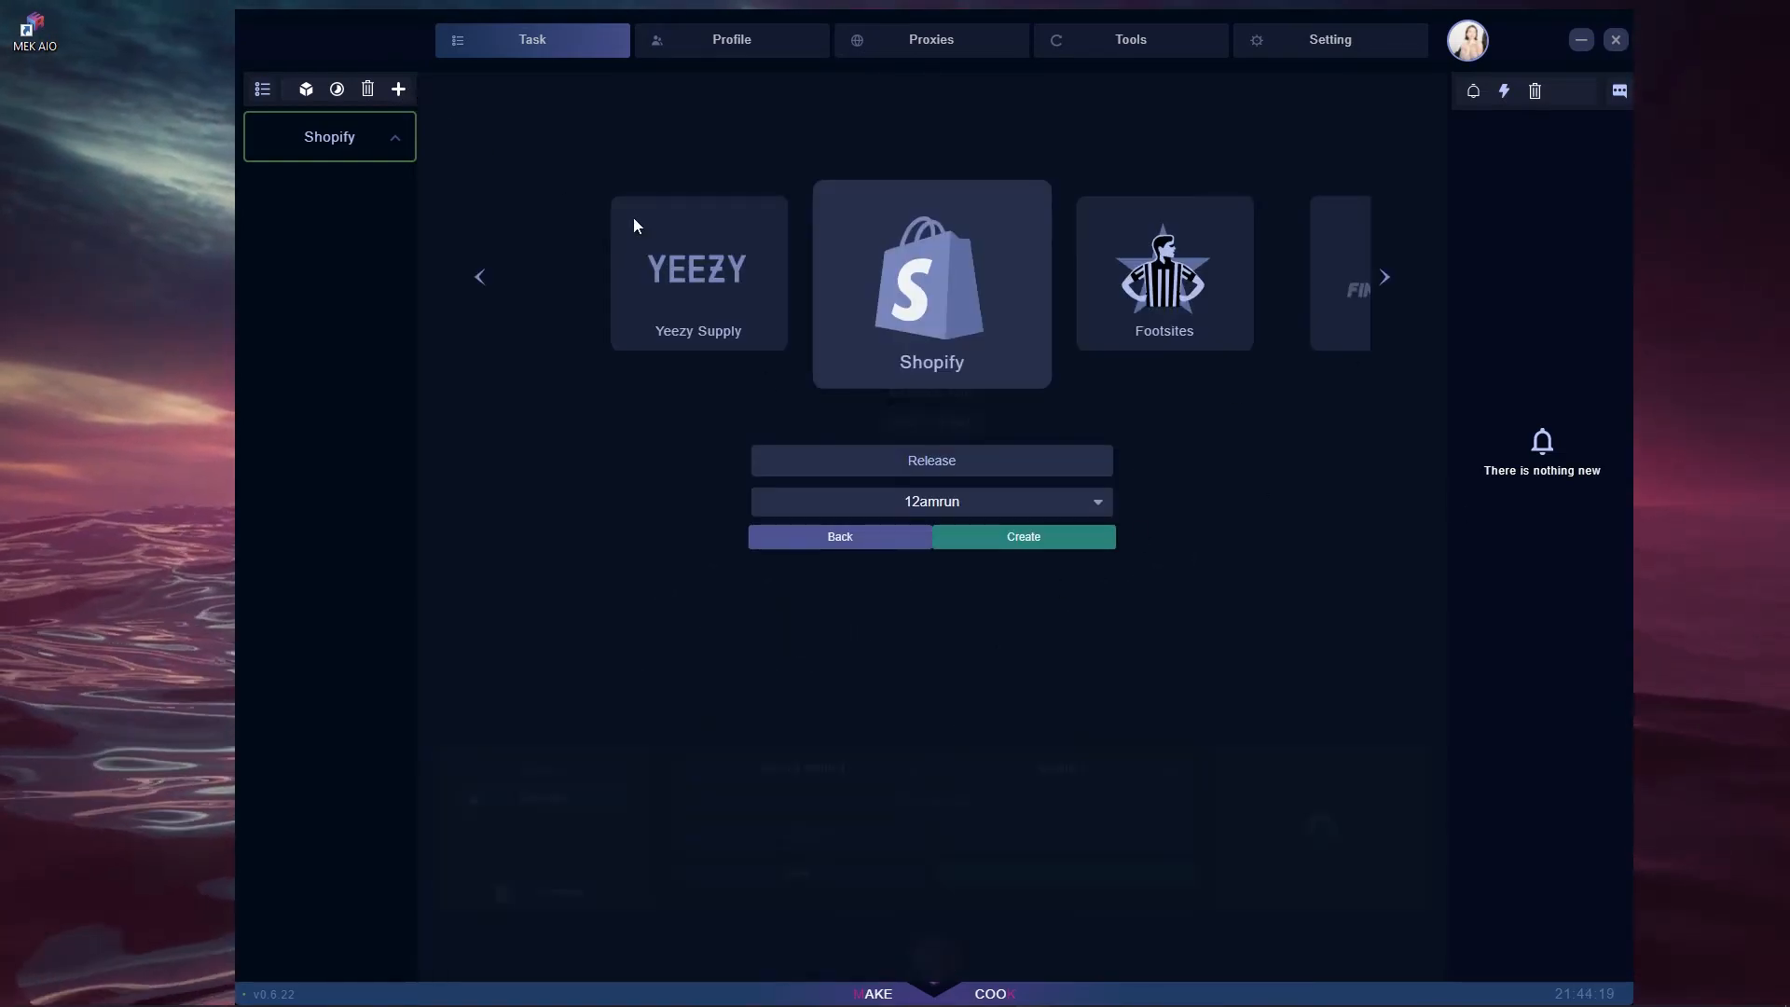
{"action": "left_click", "coordinate": [1156, 326]}
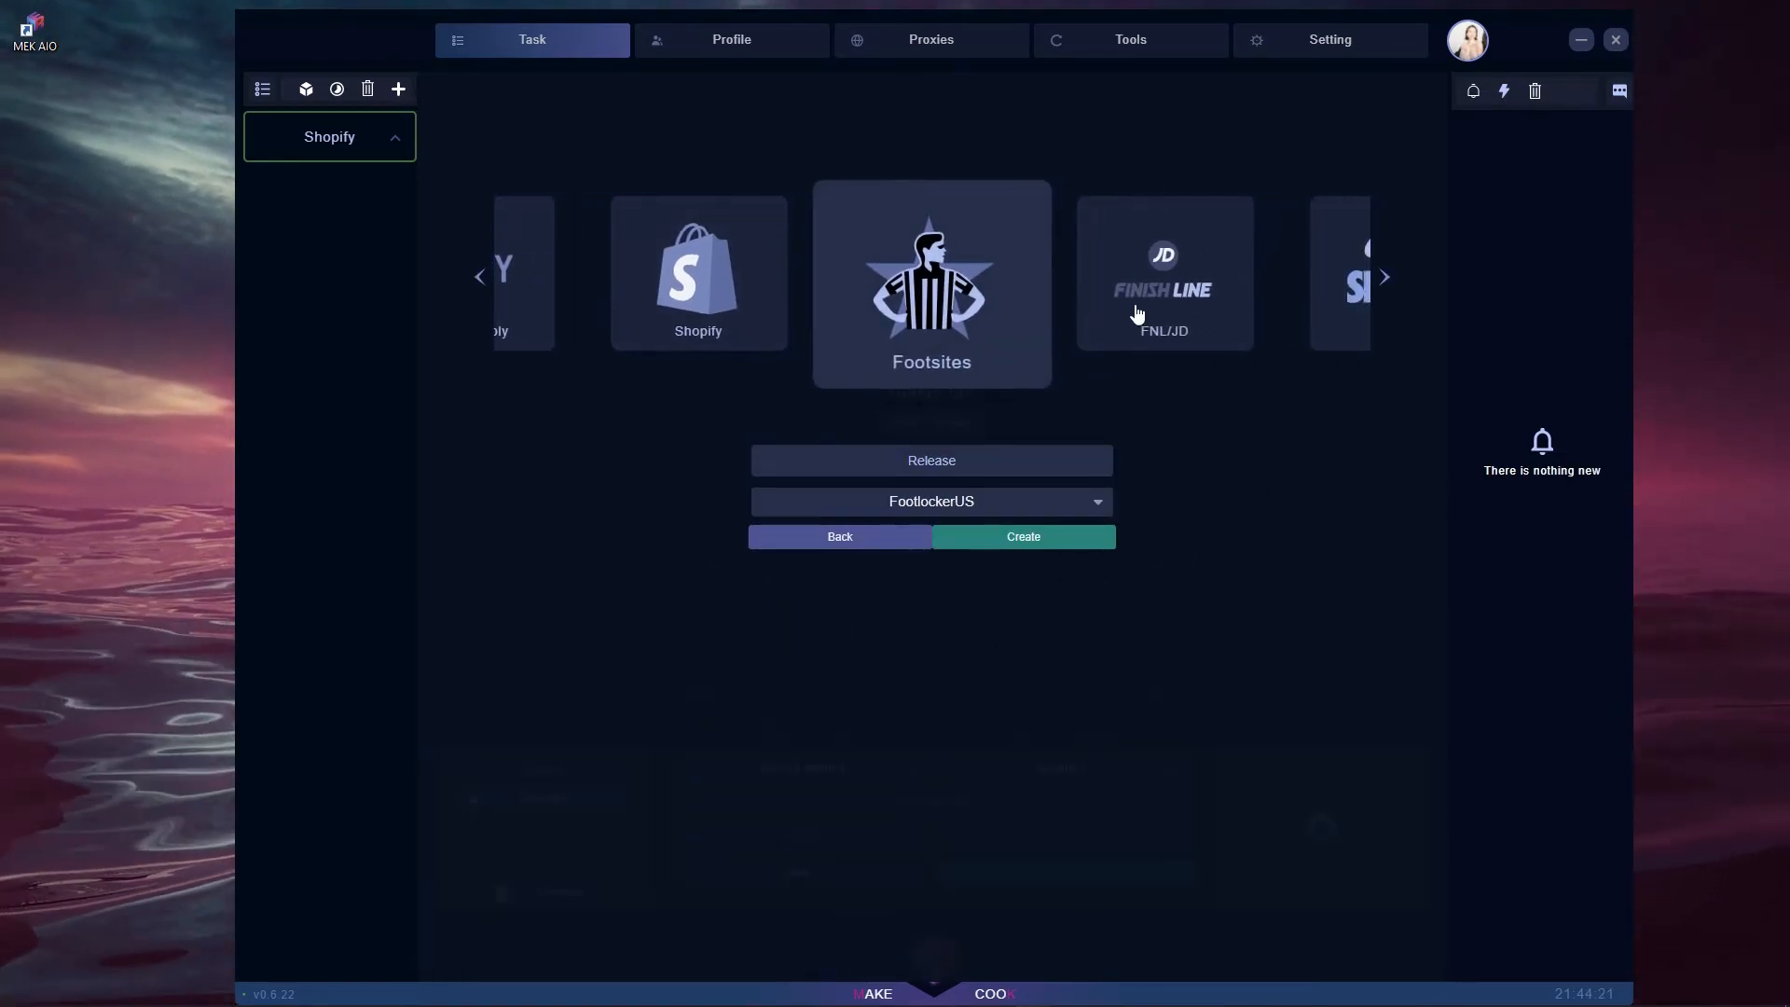
{"action": "left_click", "coordinate": [1130, 328]}
{"action": "left_click", "coordinate": [1128, 331]}
{"action": "left_click", "coordinate": [1119, 324]}
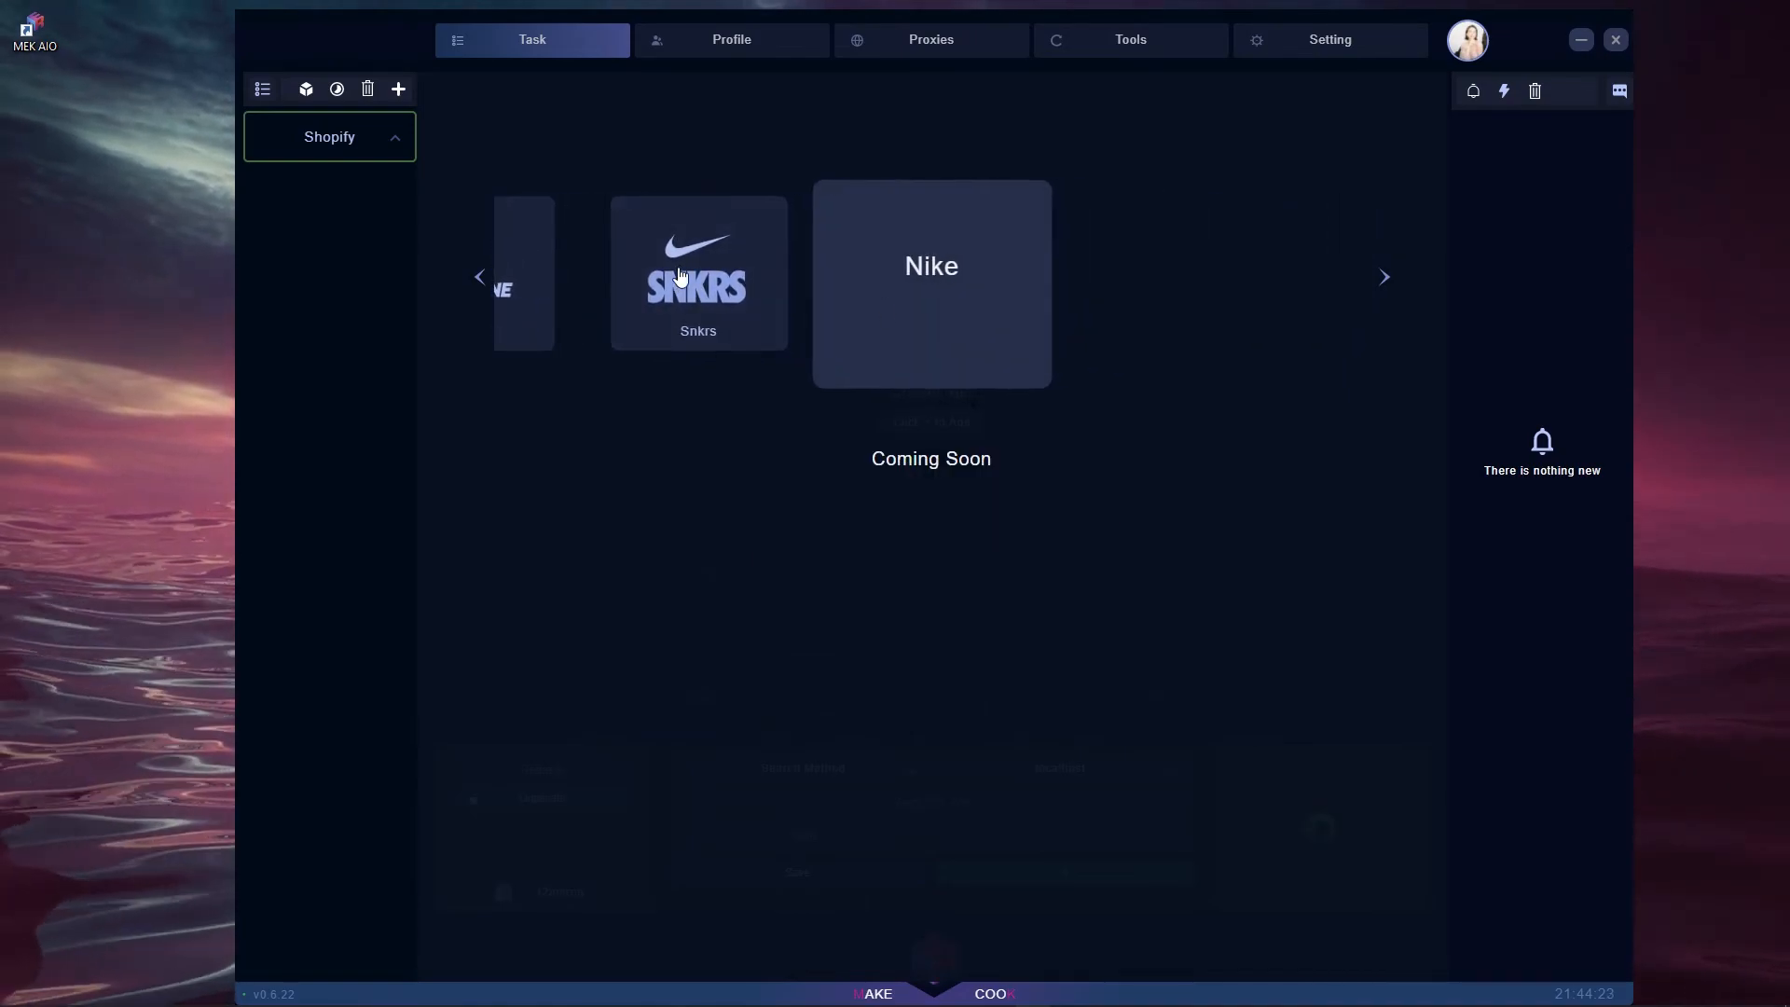
{"action": "left_click", "coordinate": [664, 306]}
{"action": "left_click", "coordinate": [663, 306]}
{"action": "left_click", "coordinate": [668, 311]}
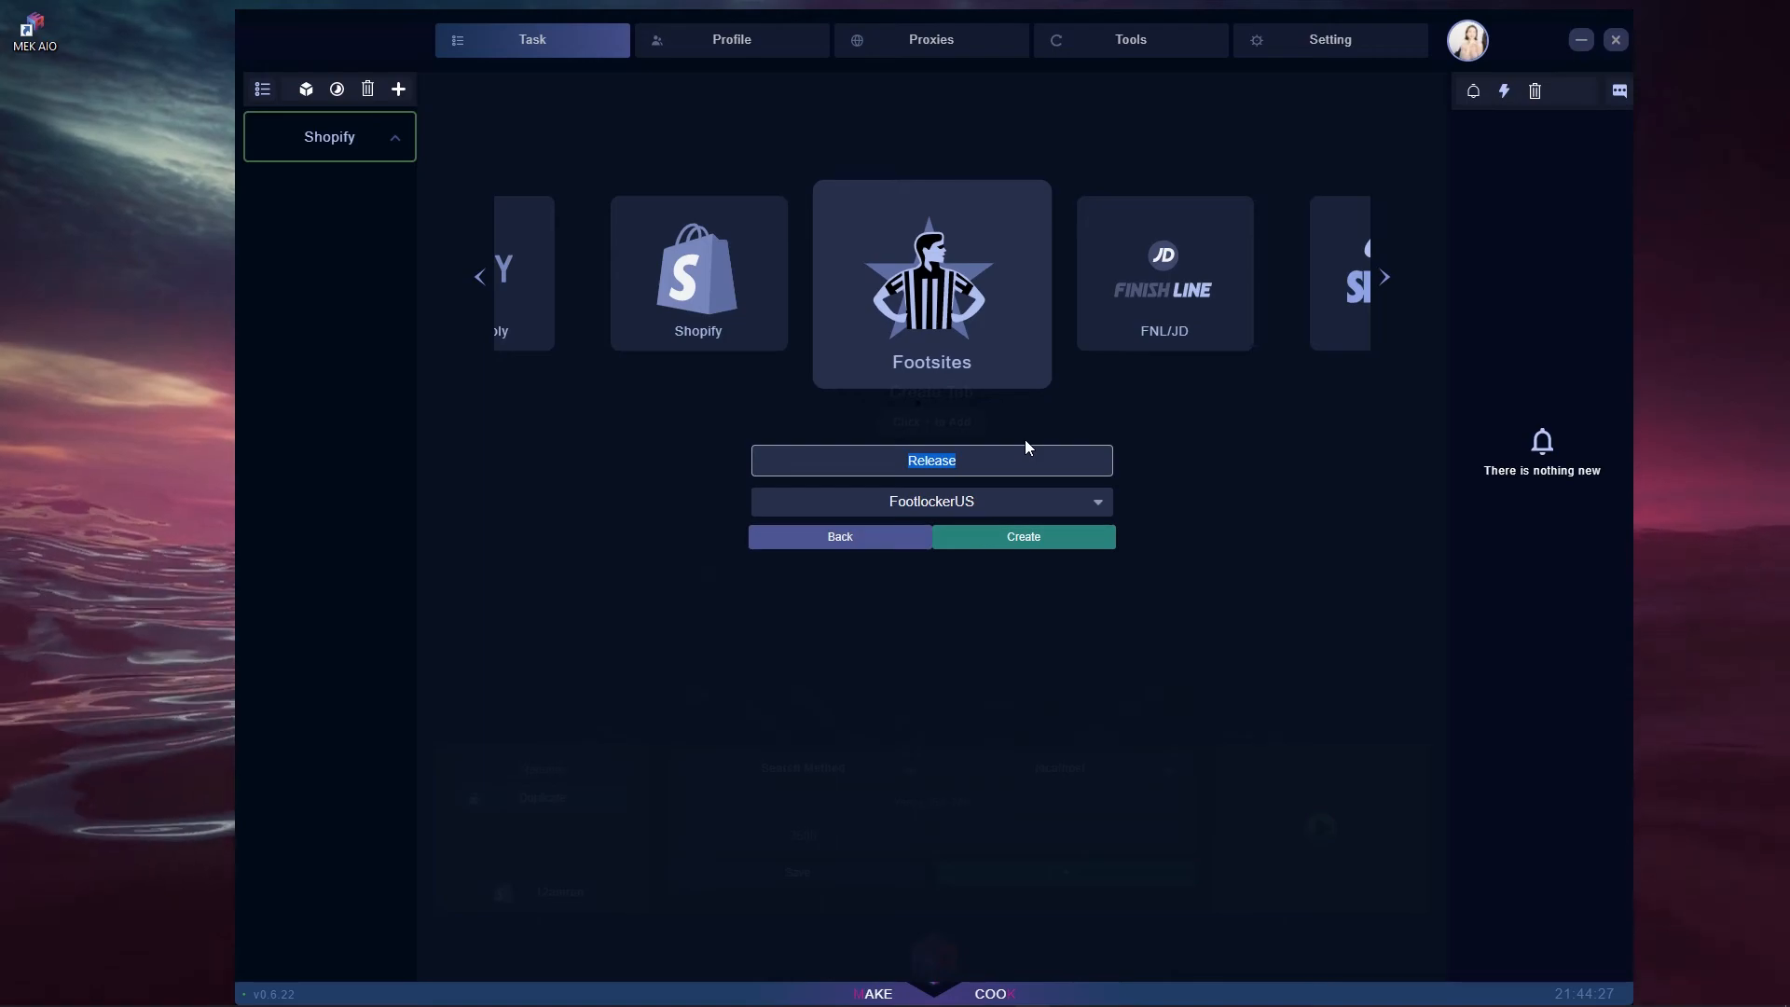
- Name the release 'Video Test Release', pick KidsFootlocker, and create it
{"action": "type", "text": "Video Test "}
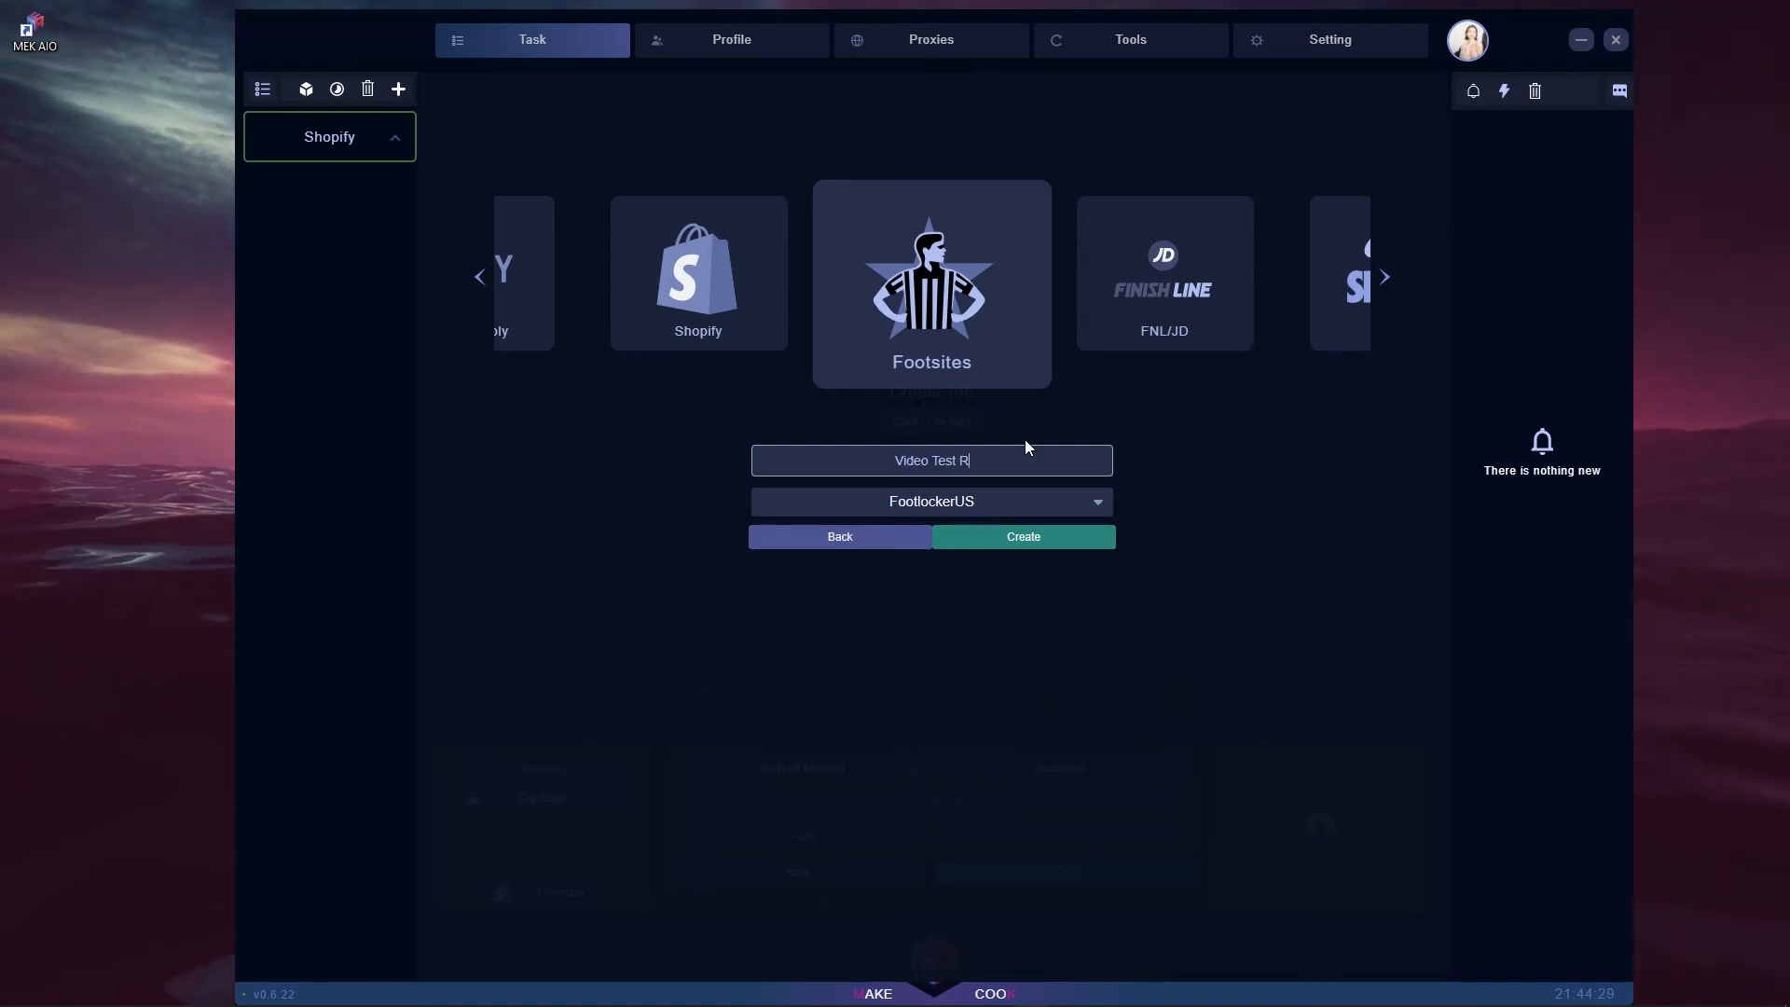
{"action": "type", "text": "Rel"}
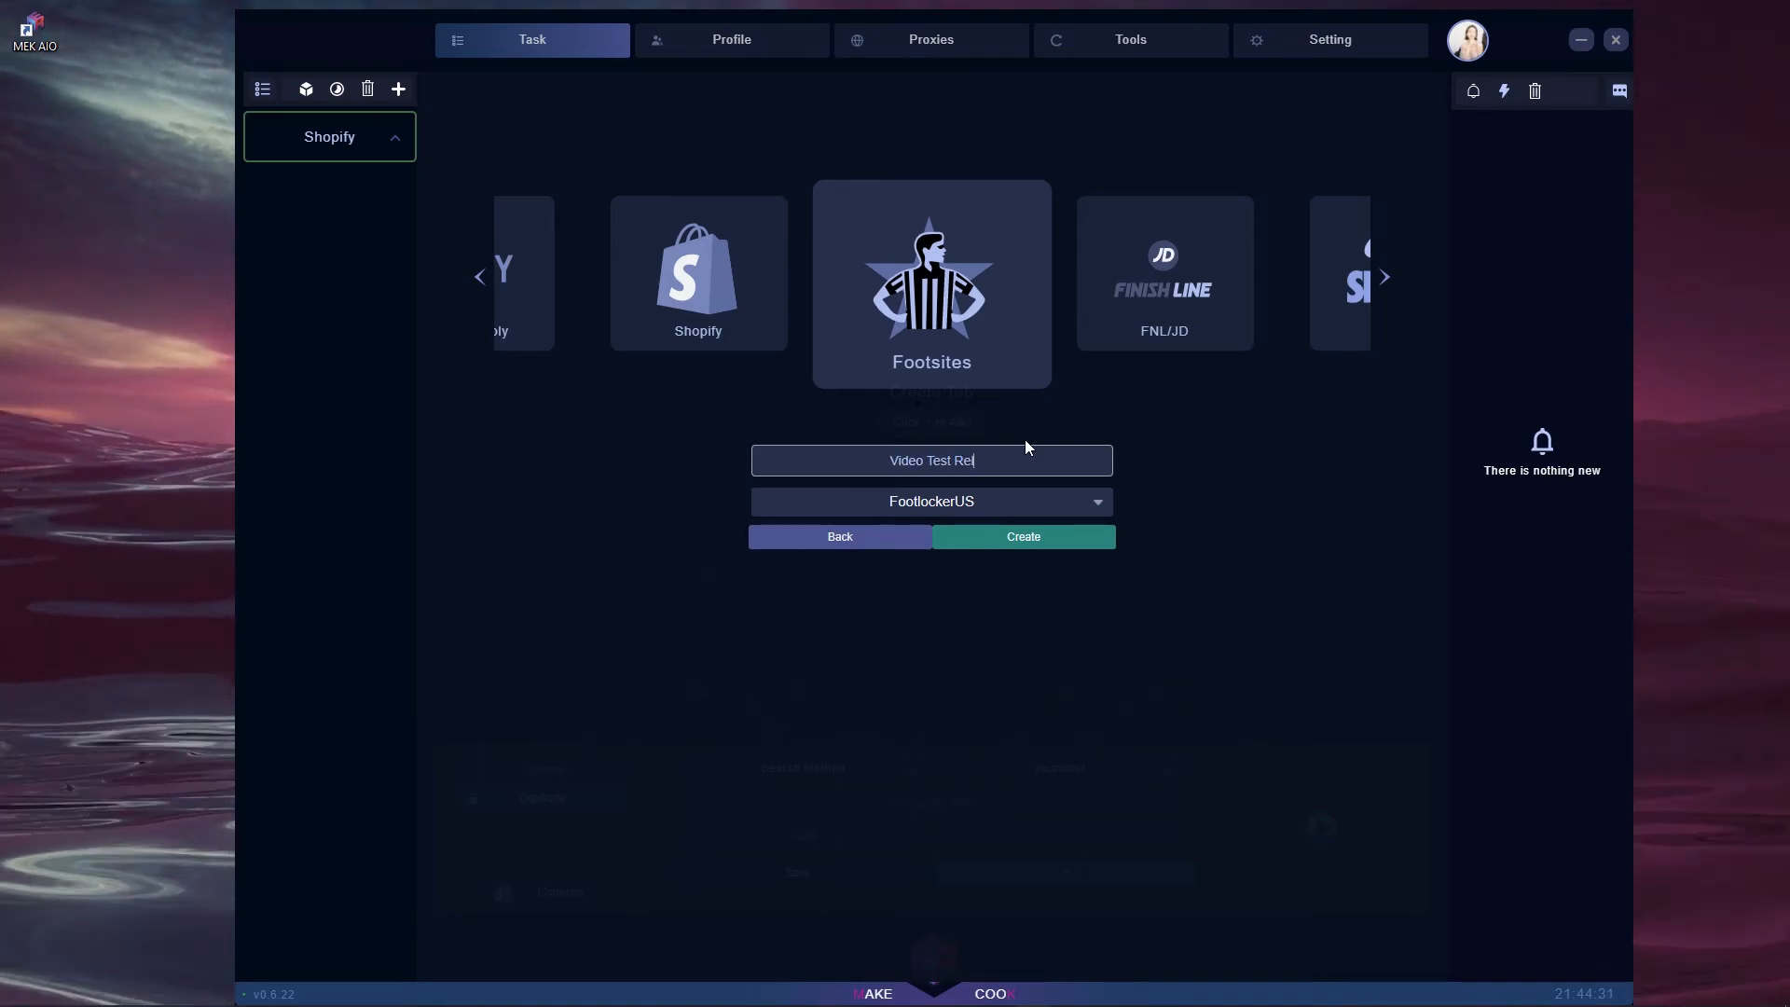
{"action": "type", "text": "ease"}
{"action": "left_click", "coordinate": [967, 508]}
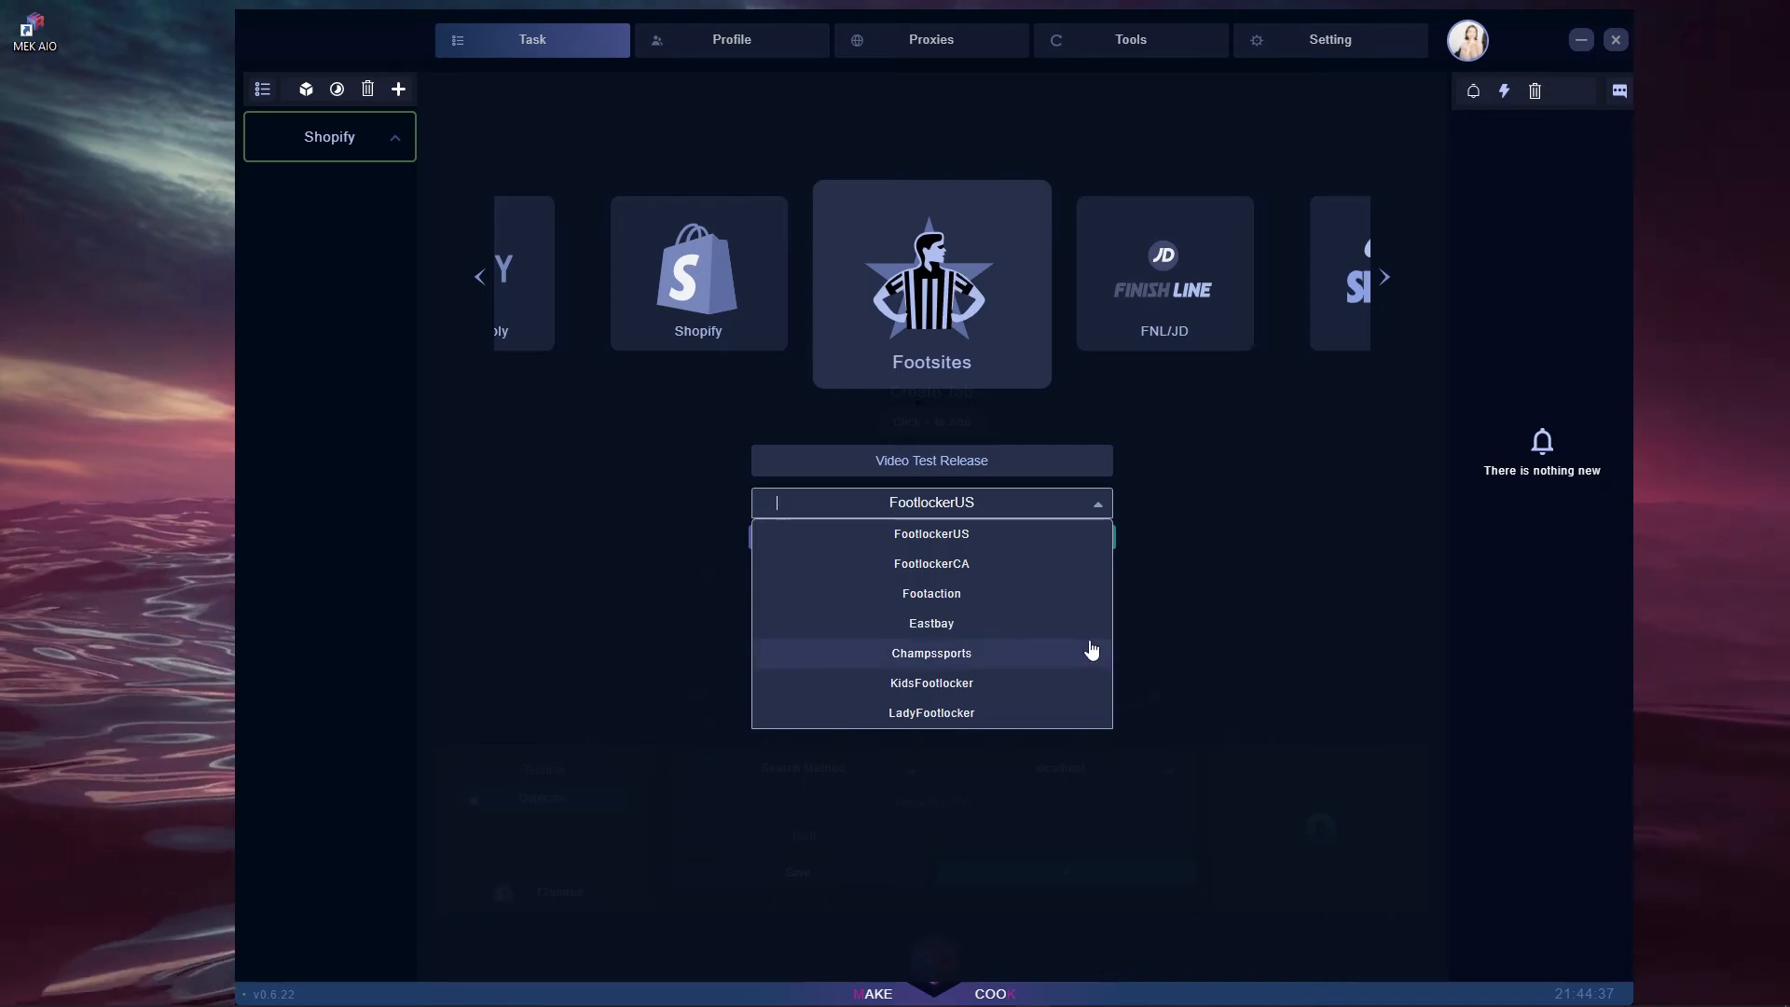
{"action": "left_click", "coordinate": [887, 684]}
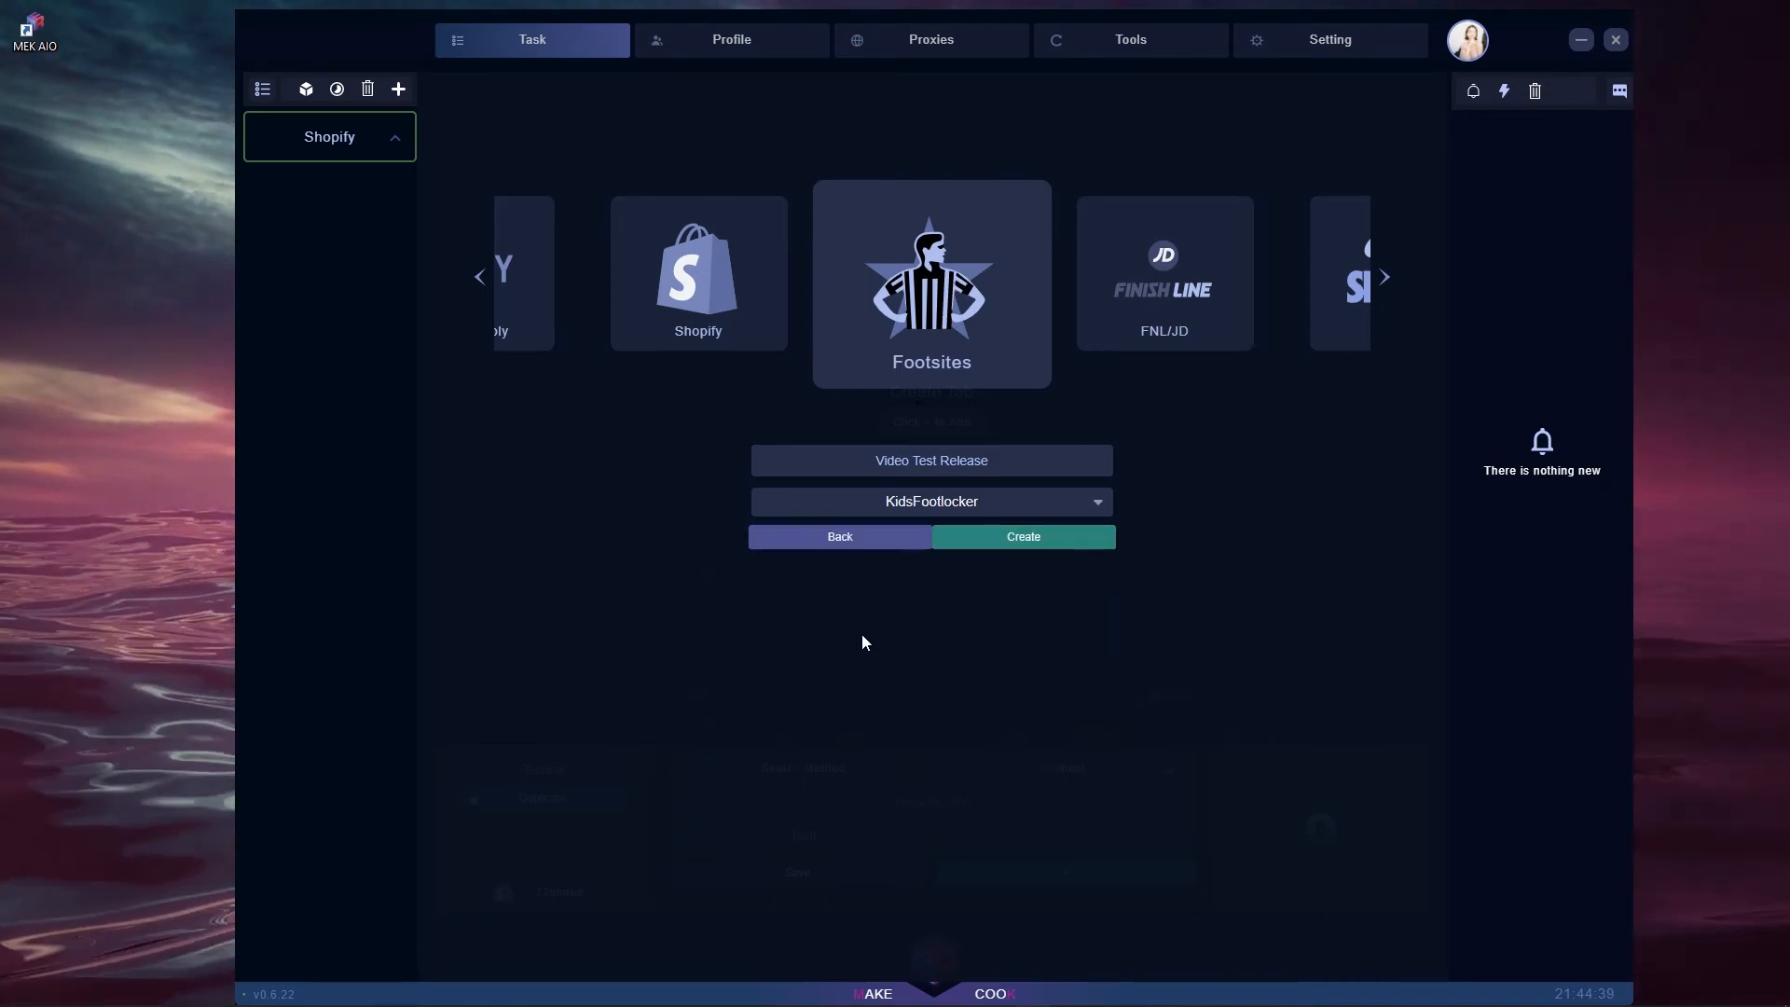
{"action": "left_click", "coordinate": [1044, 543]}
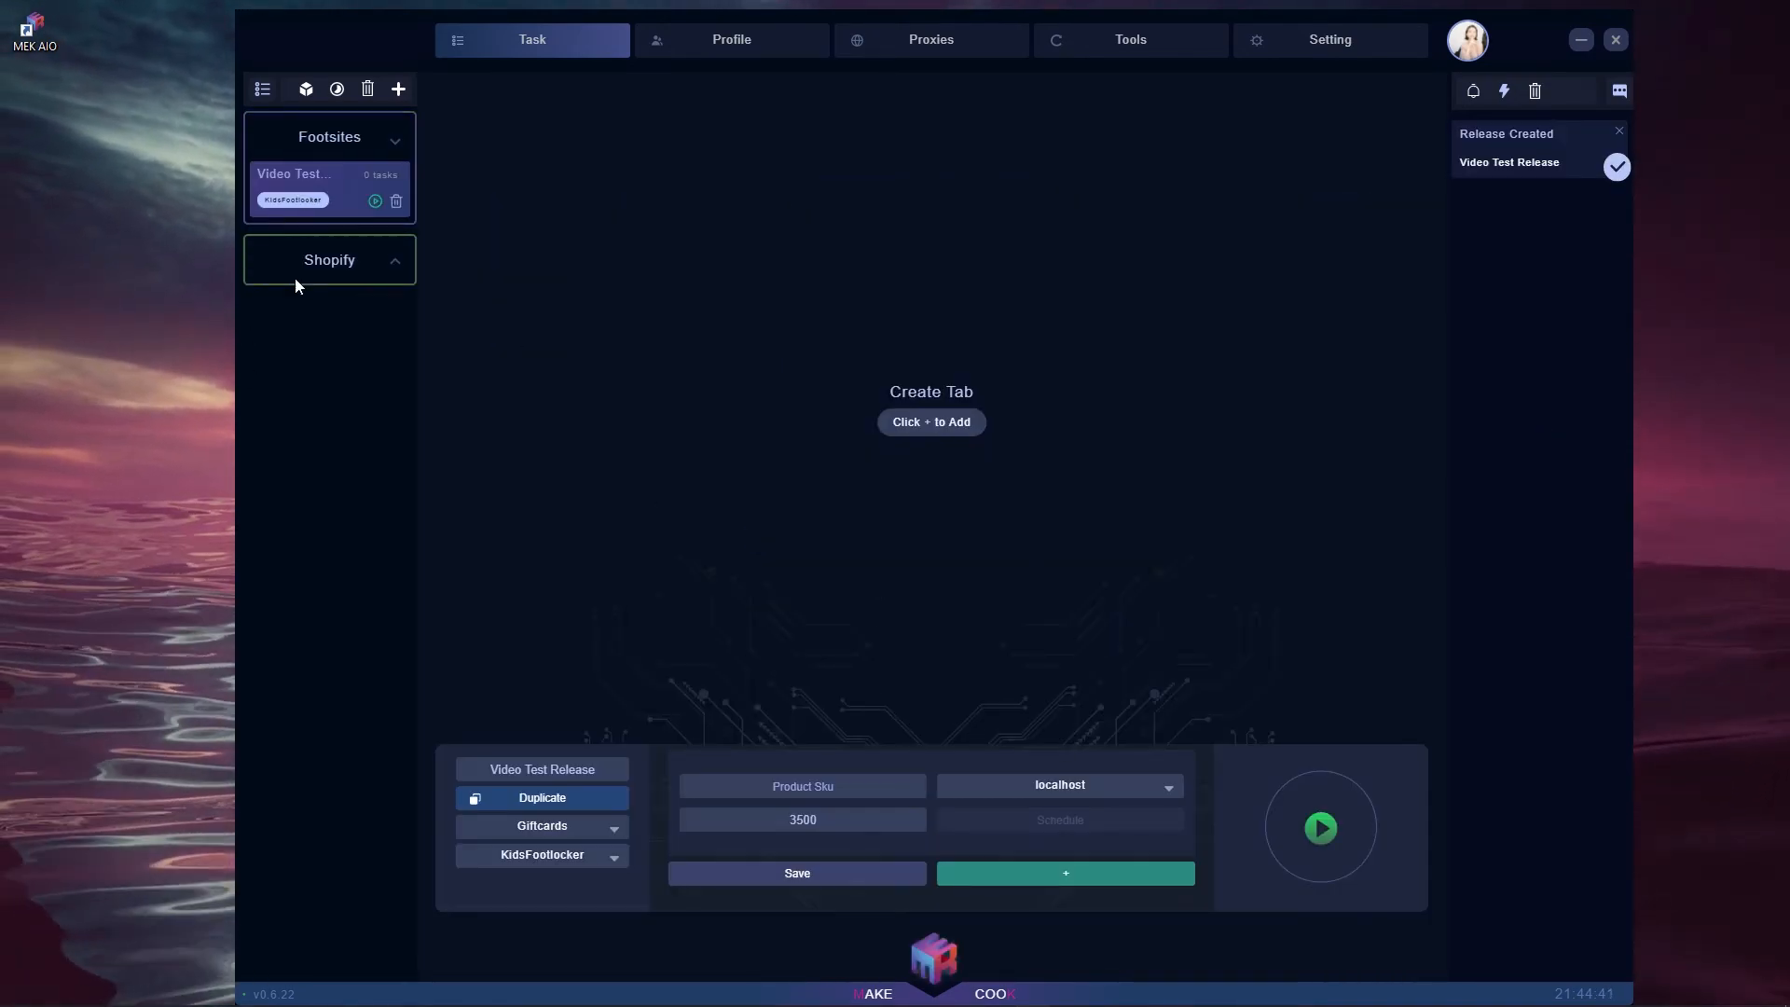
- Keep KidsFootlocker as the store for the Footsites release
{"action": "left_click", "coordinate": [383, 150]}
{"action": "left_click", "coordinate": [339, 140]}
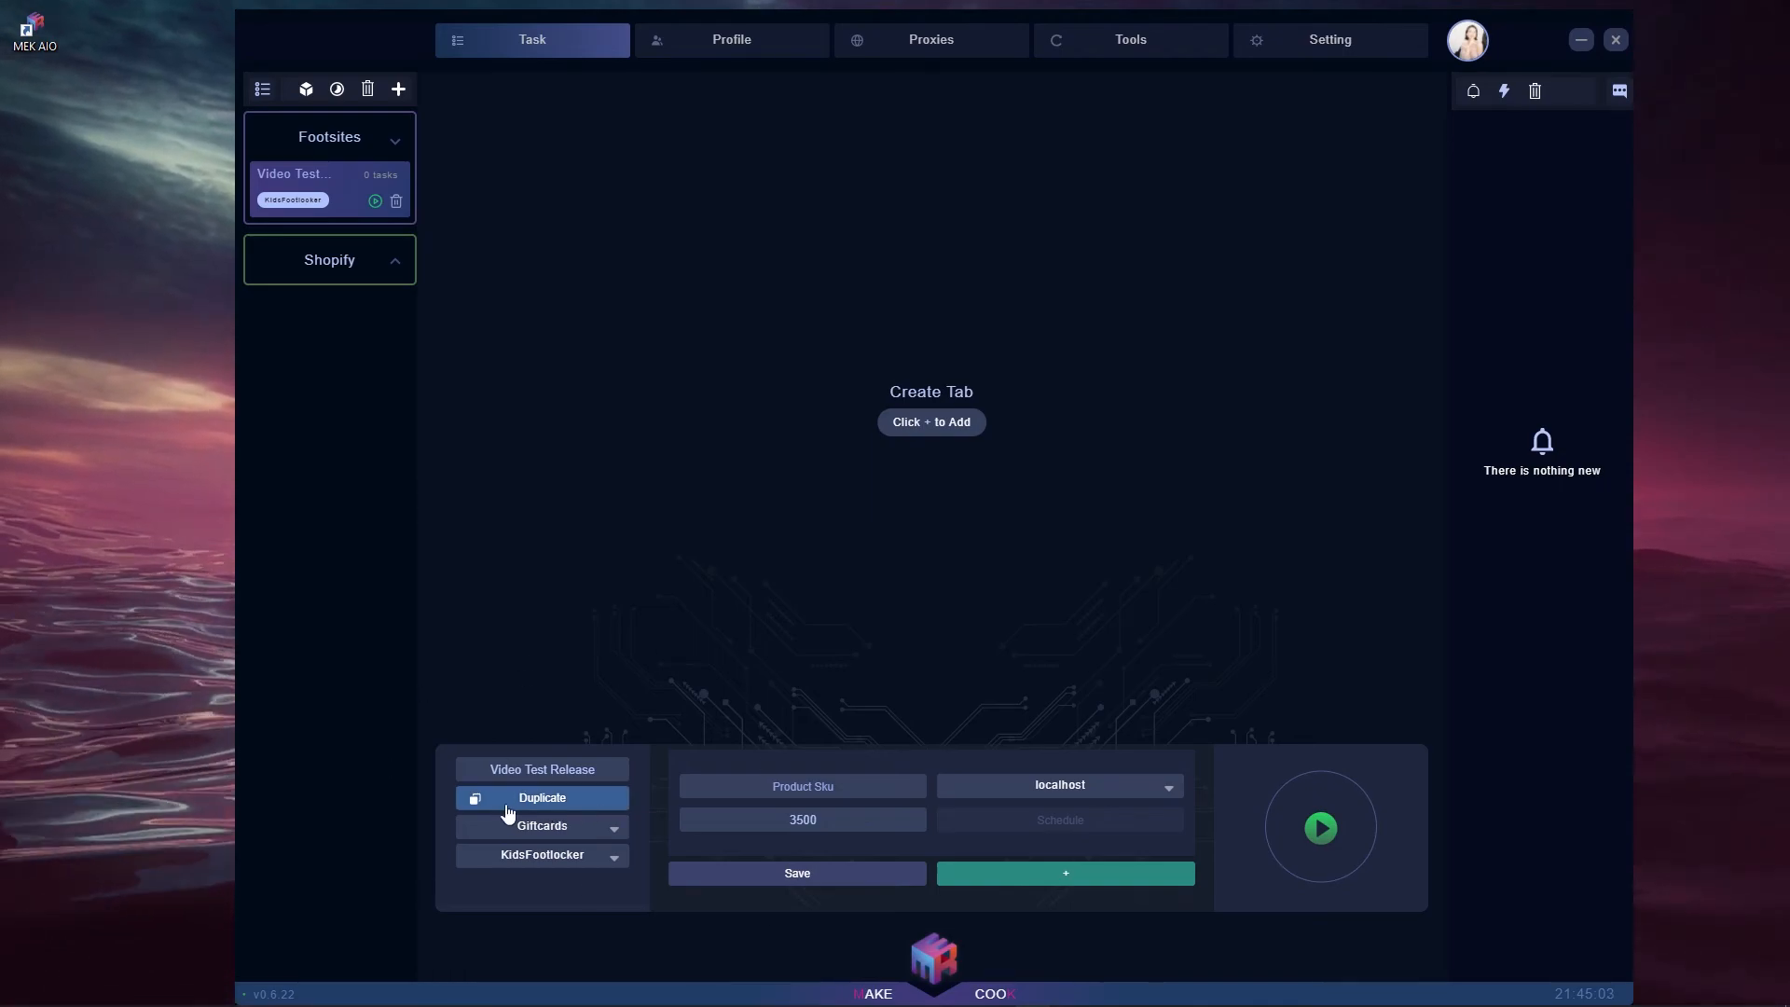
{"action": "left_click", "coordinate": [546, 832]}
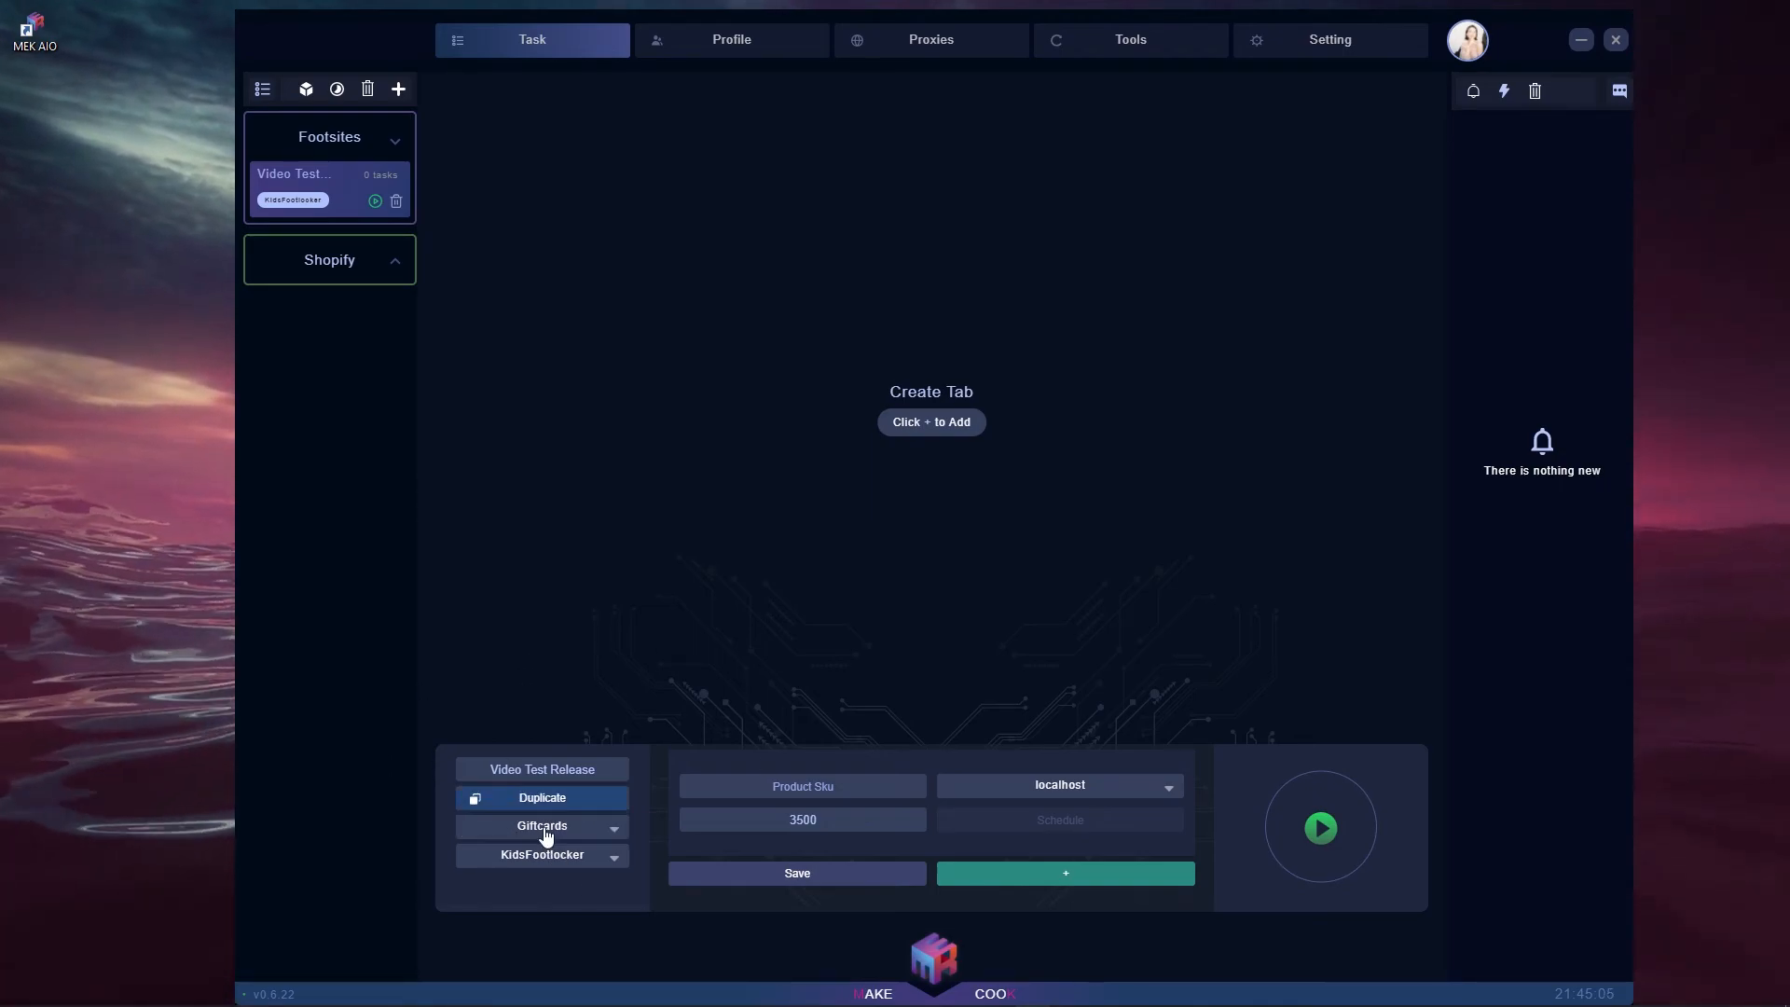
{"action": "left_click", "coordinate": [541, 855]}
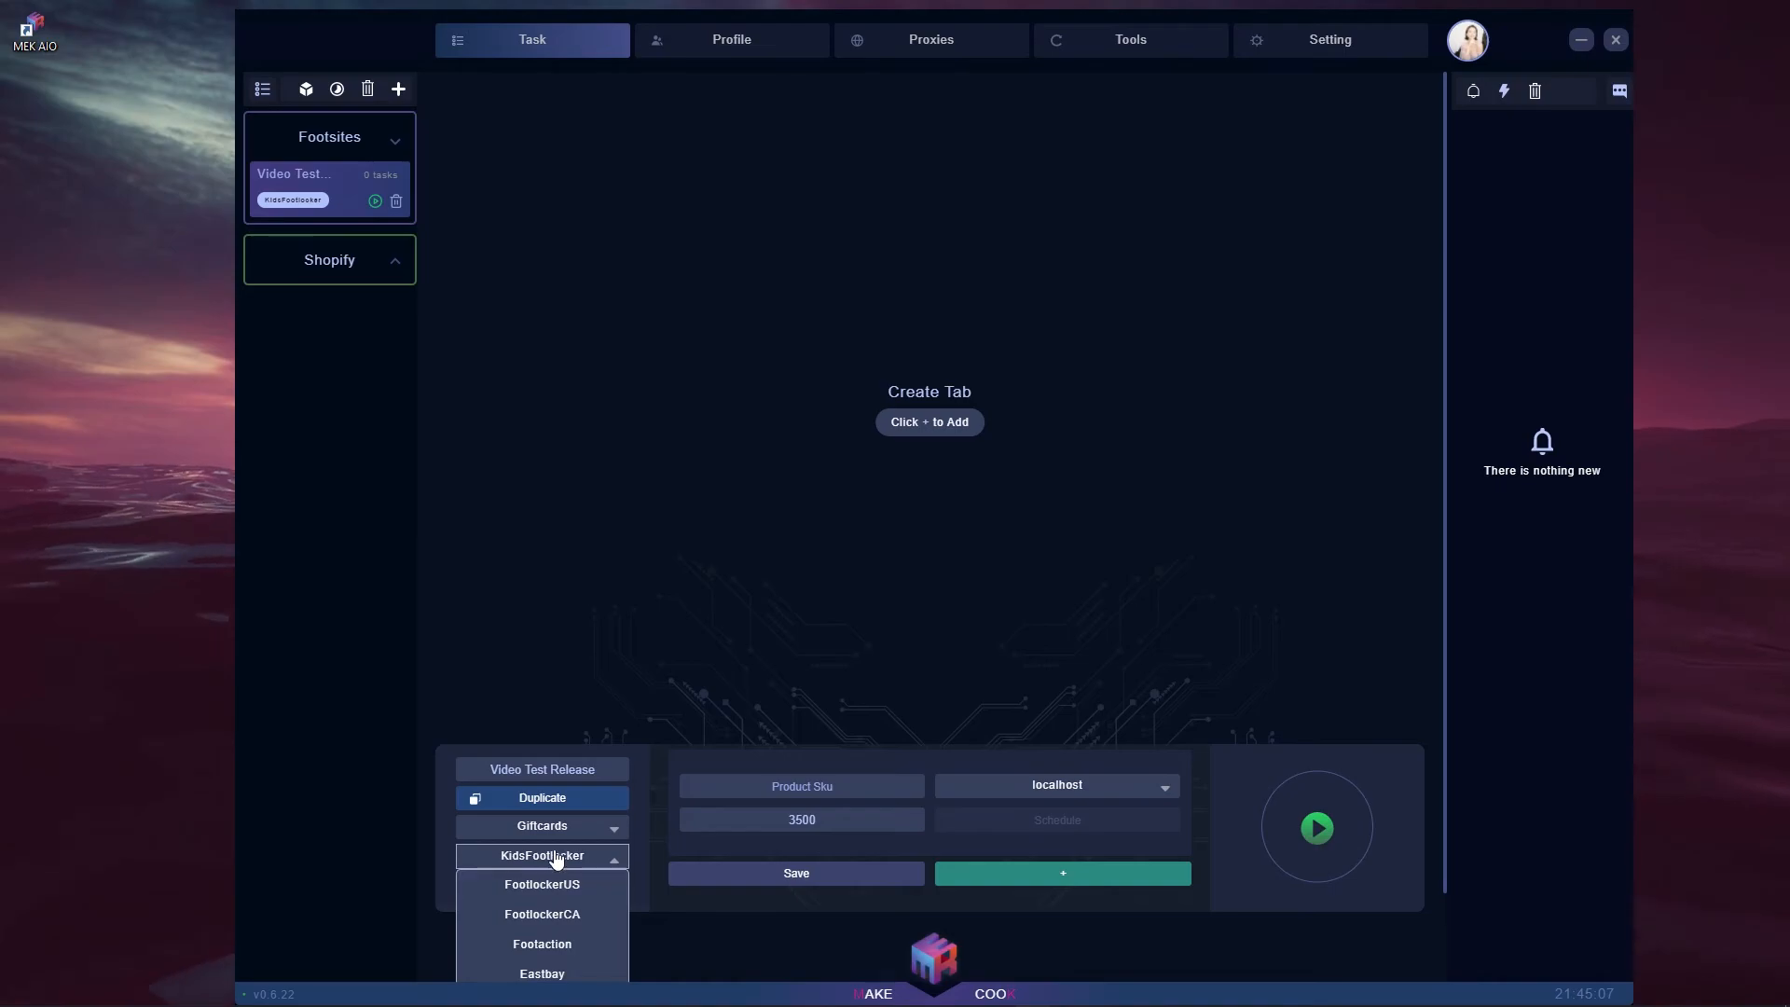
{"action": "left_click", "coordinate": [550, 860]}
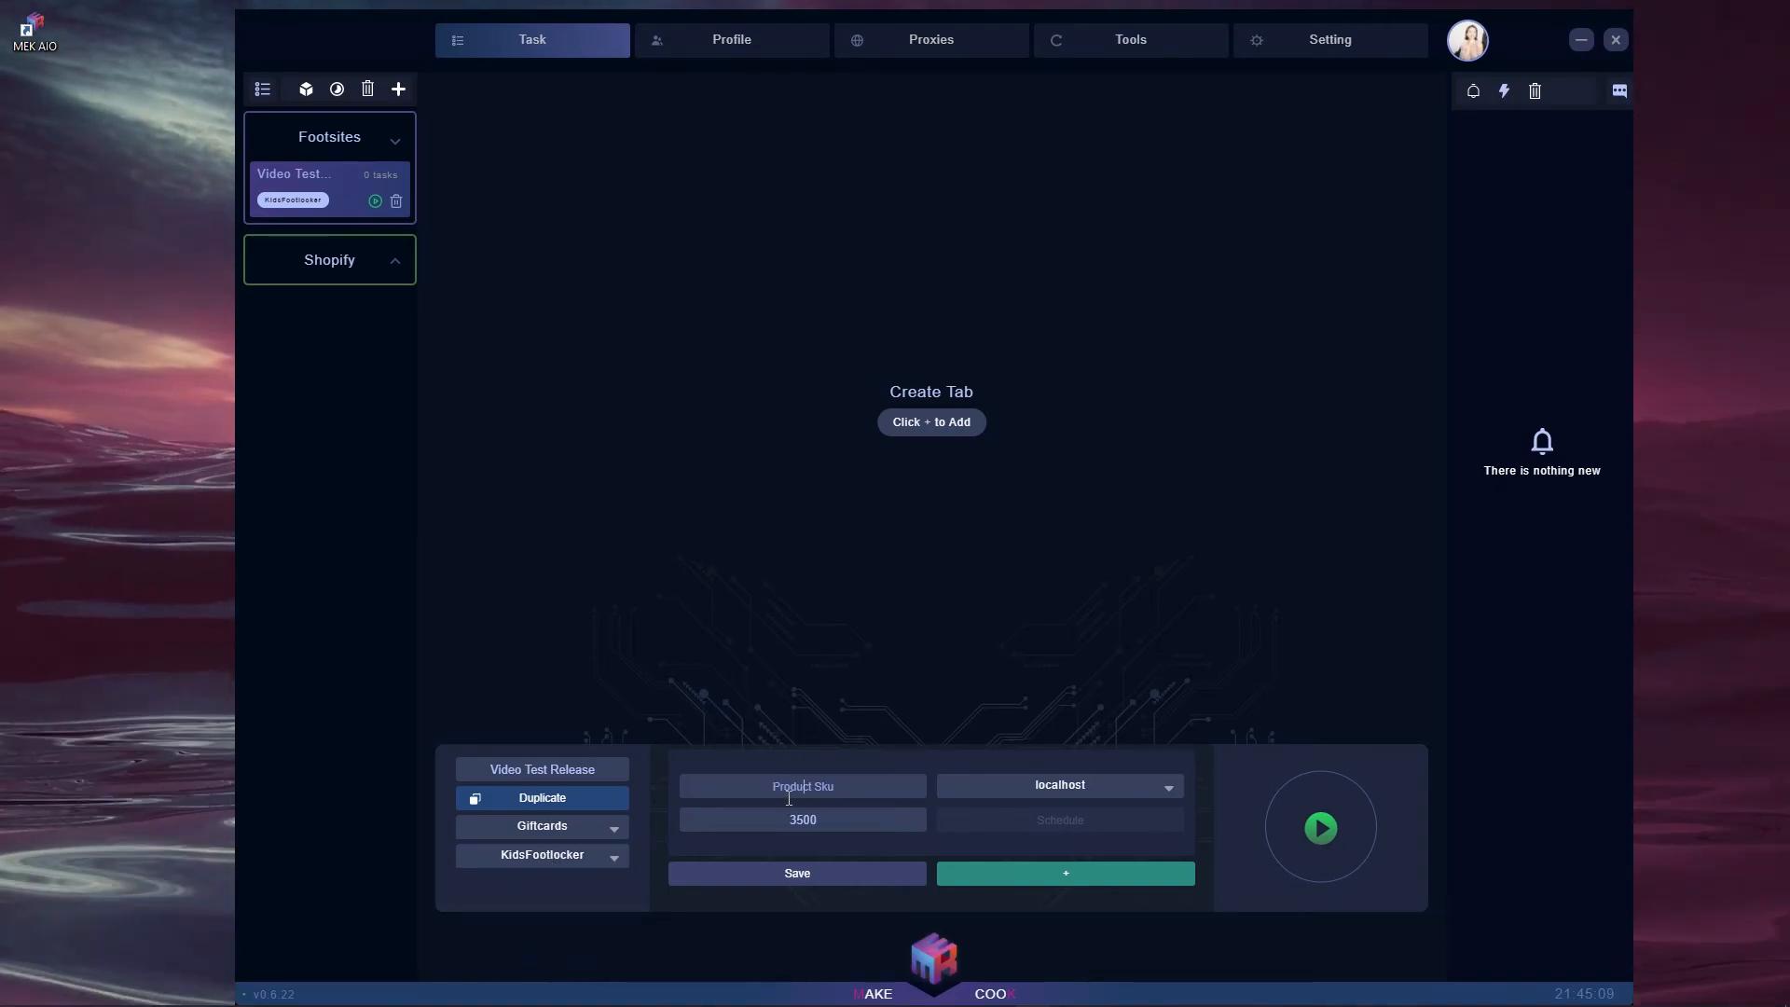
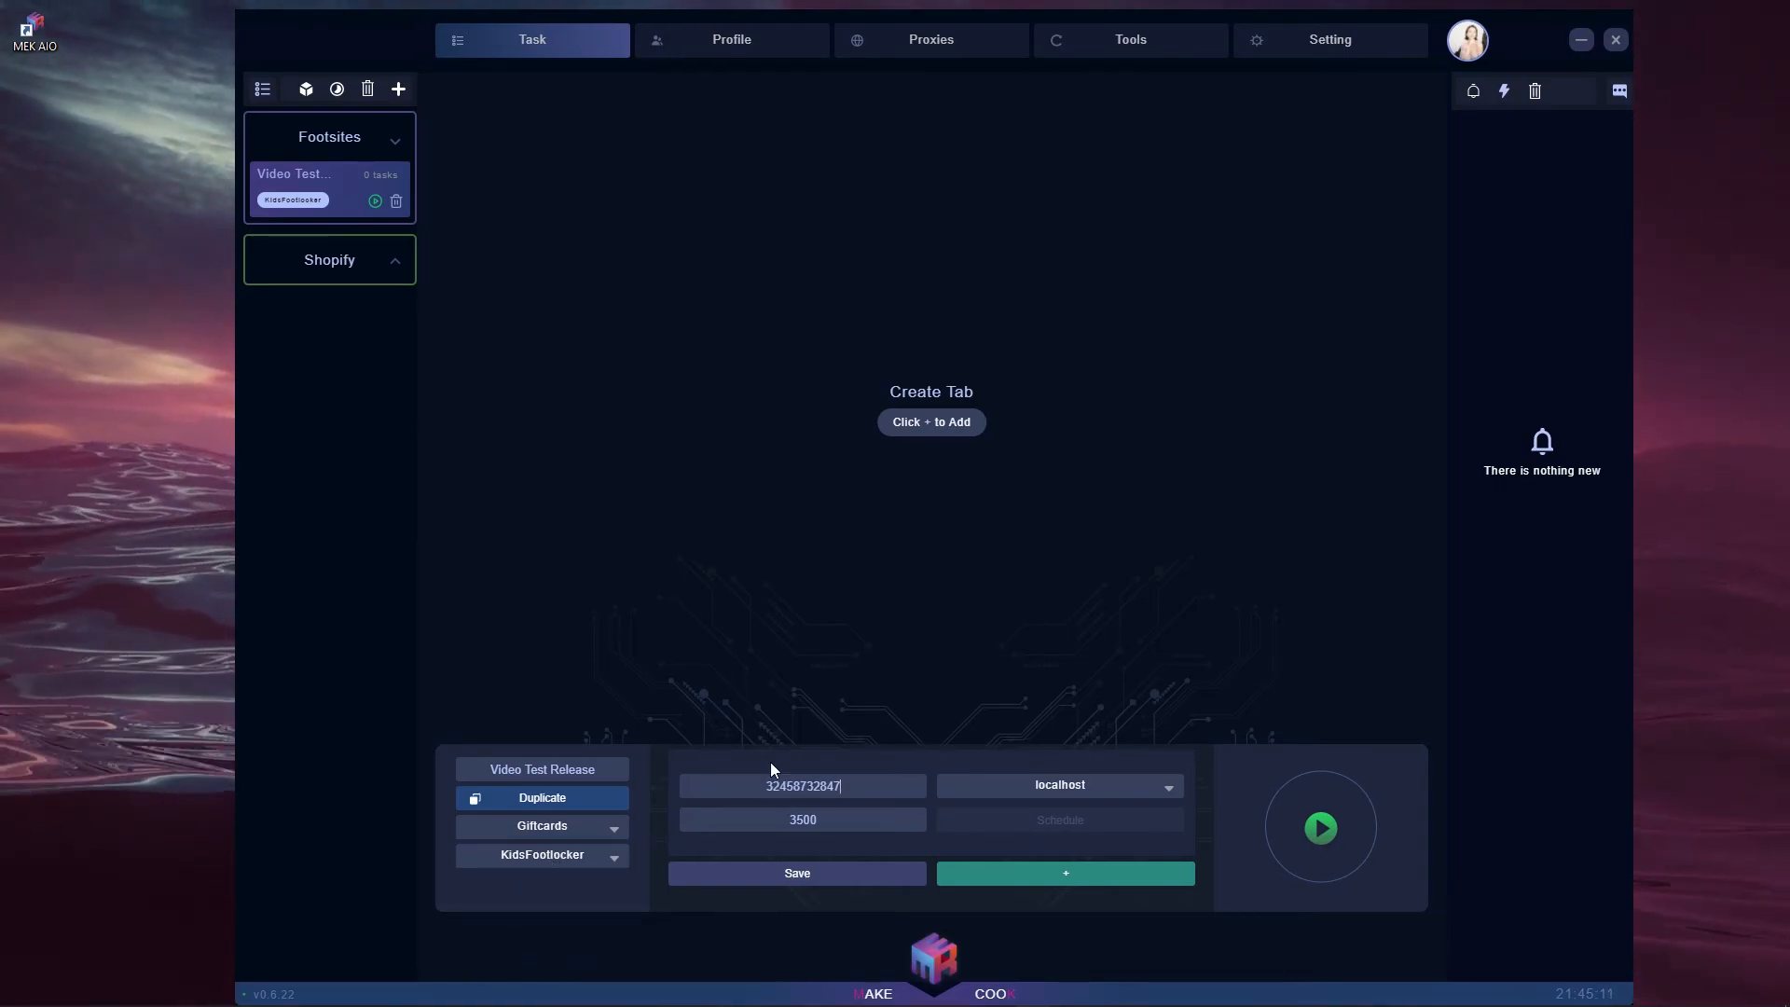
{"action": "left_click", "coordinate": [979, 792]}
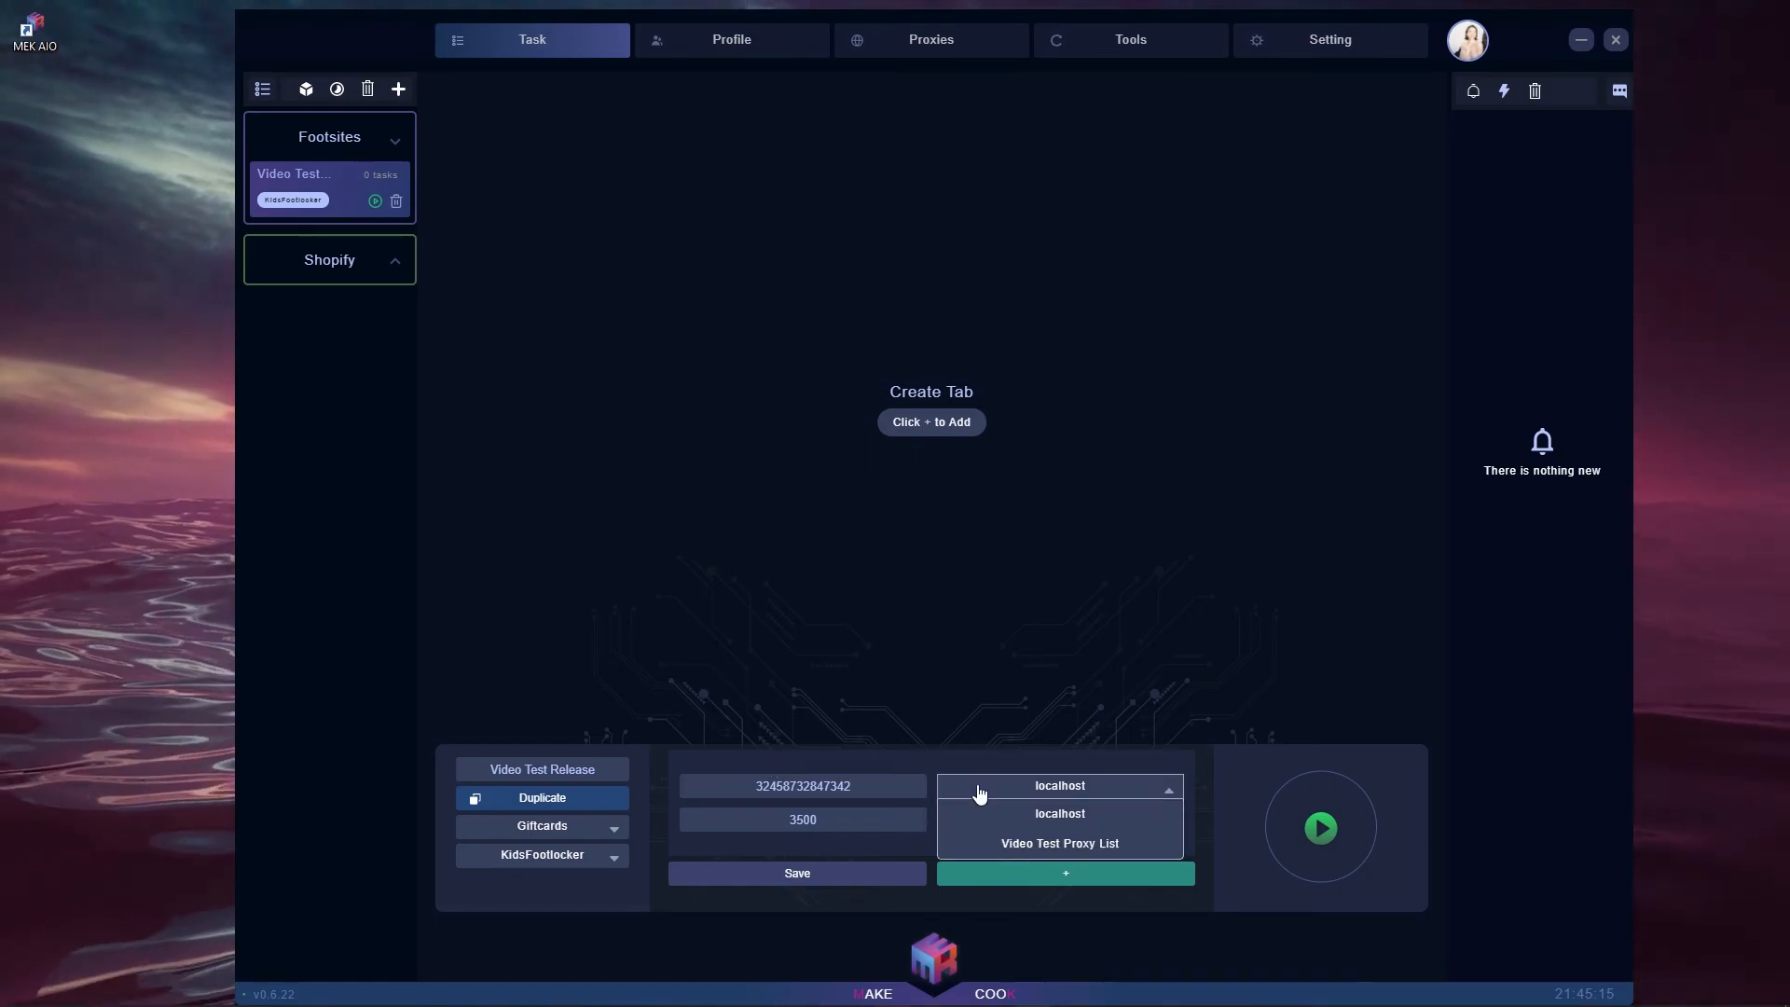
{"action": "left_click", "coordinate": [1053, 815]}
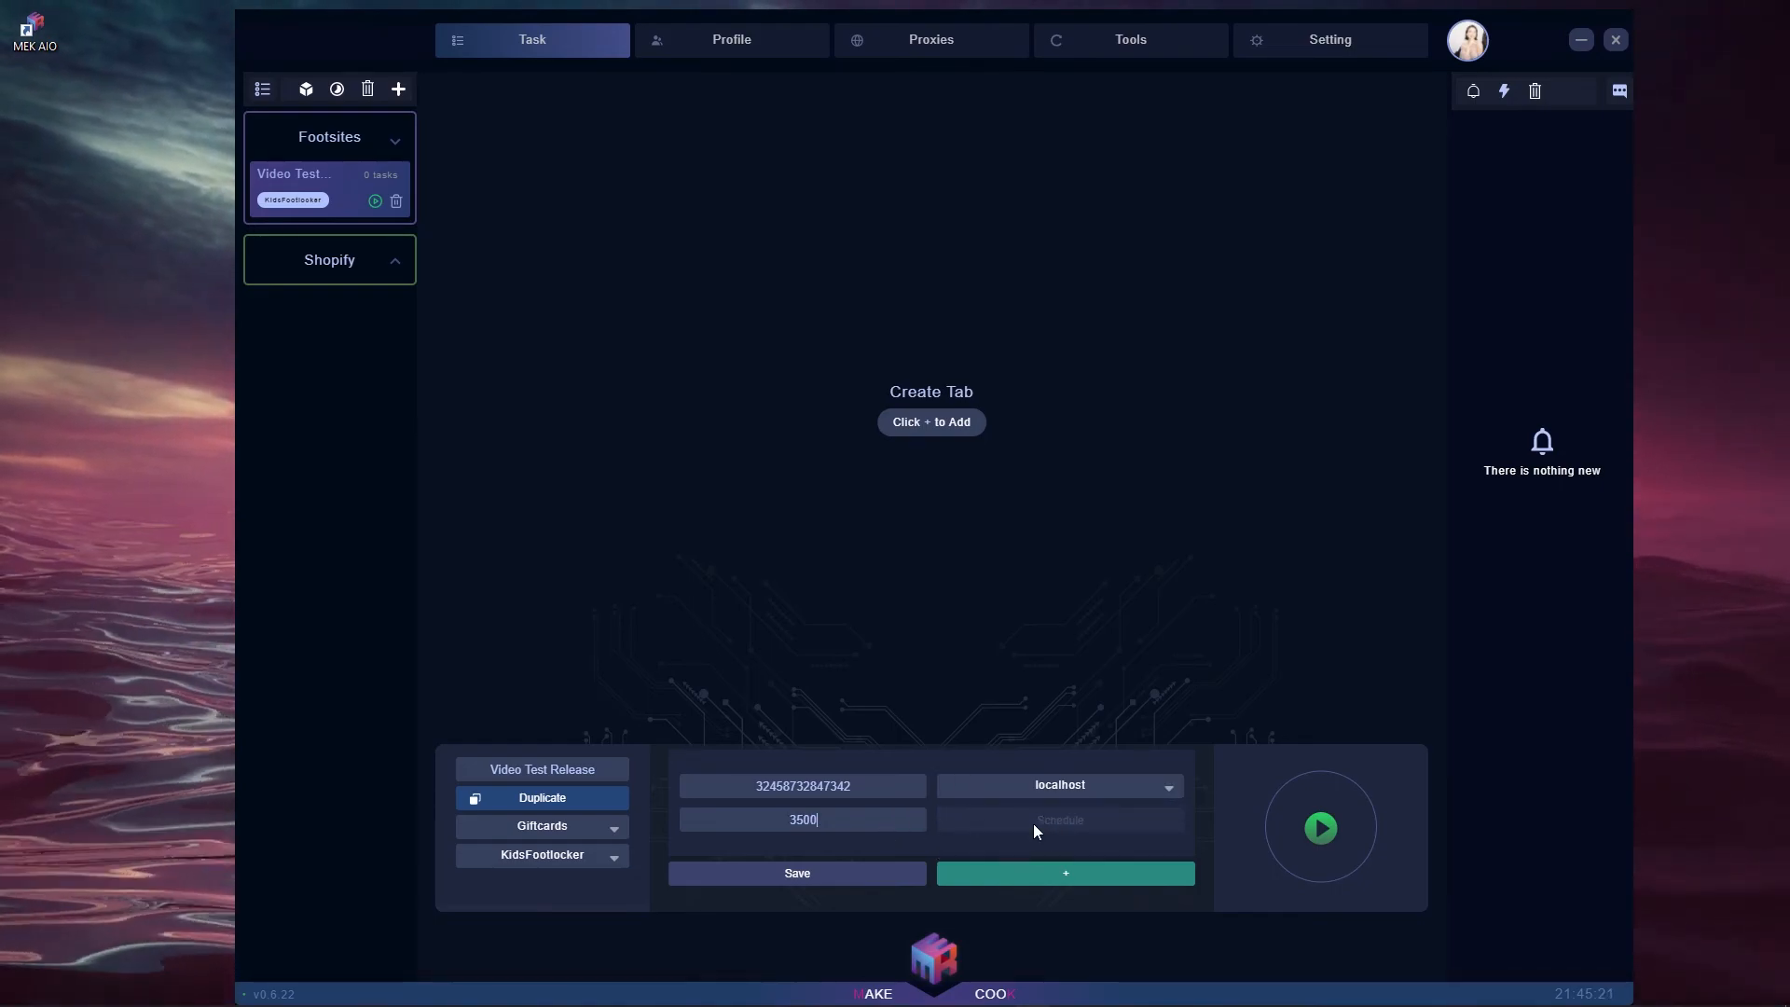
{"action": "left_click", "coordinate": [783, 841]}
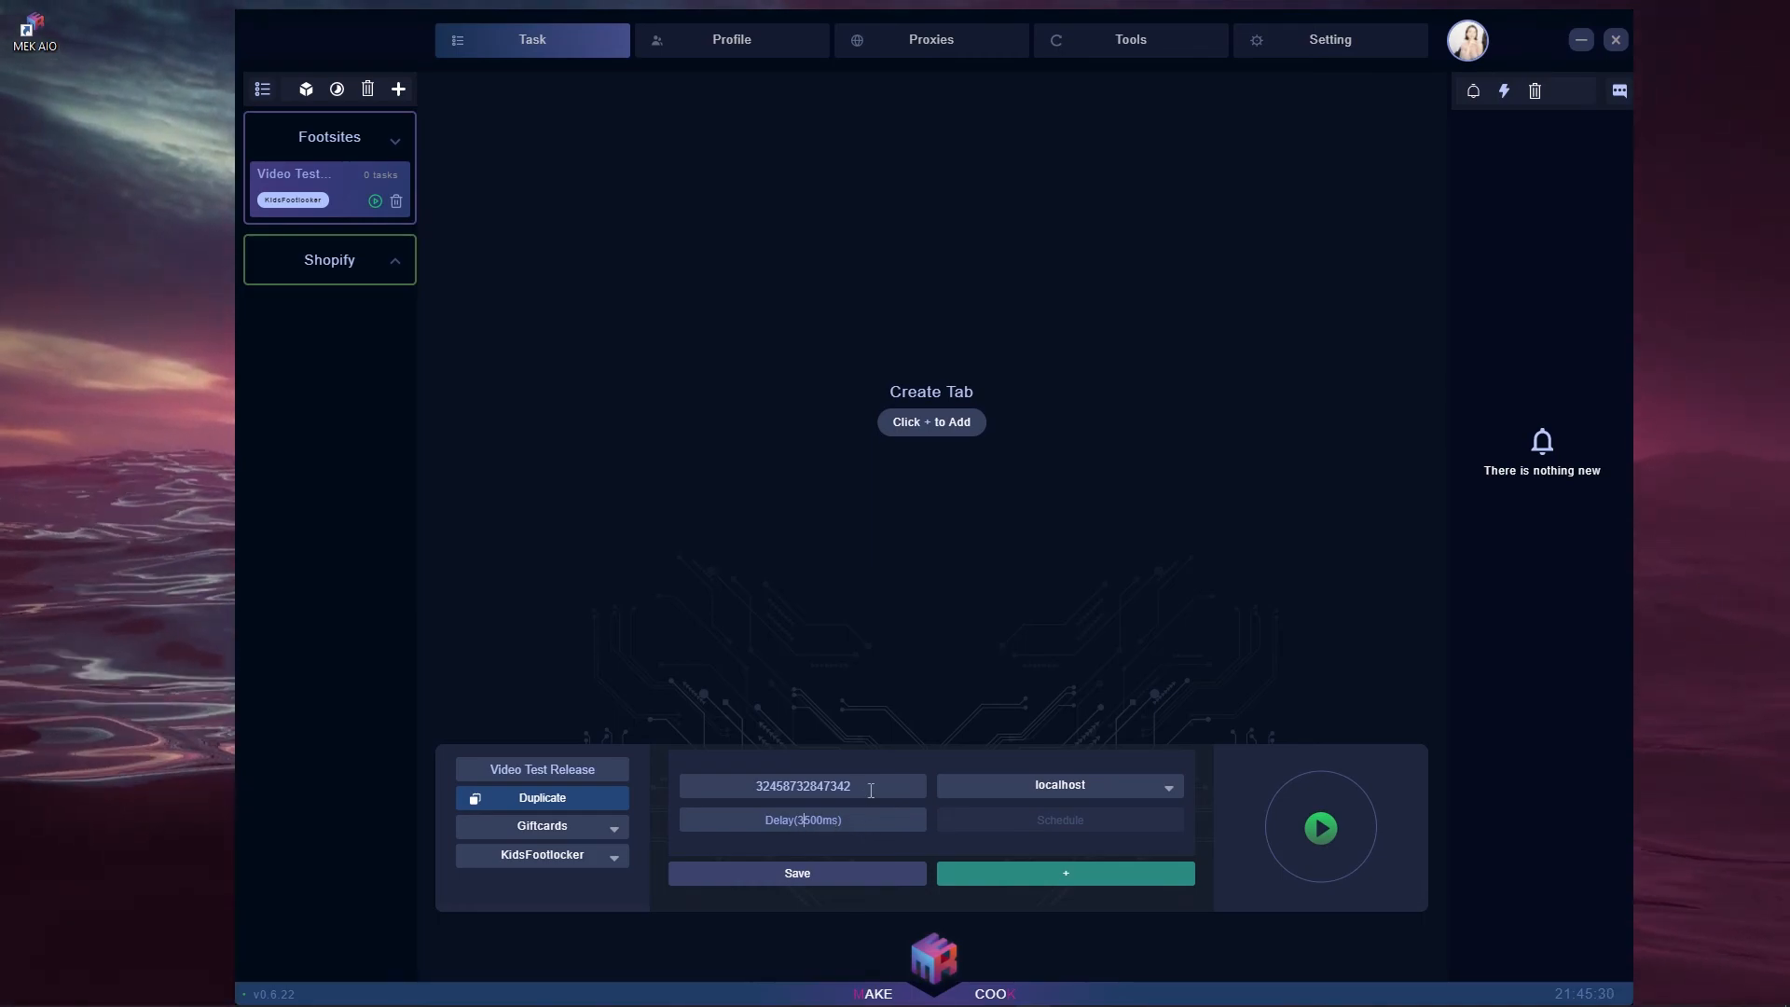
{"action": "key", "text": "Tab"}
{"action": "type", "text": "3500"}
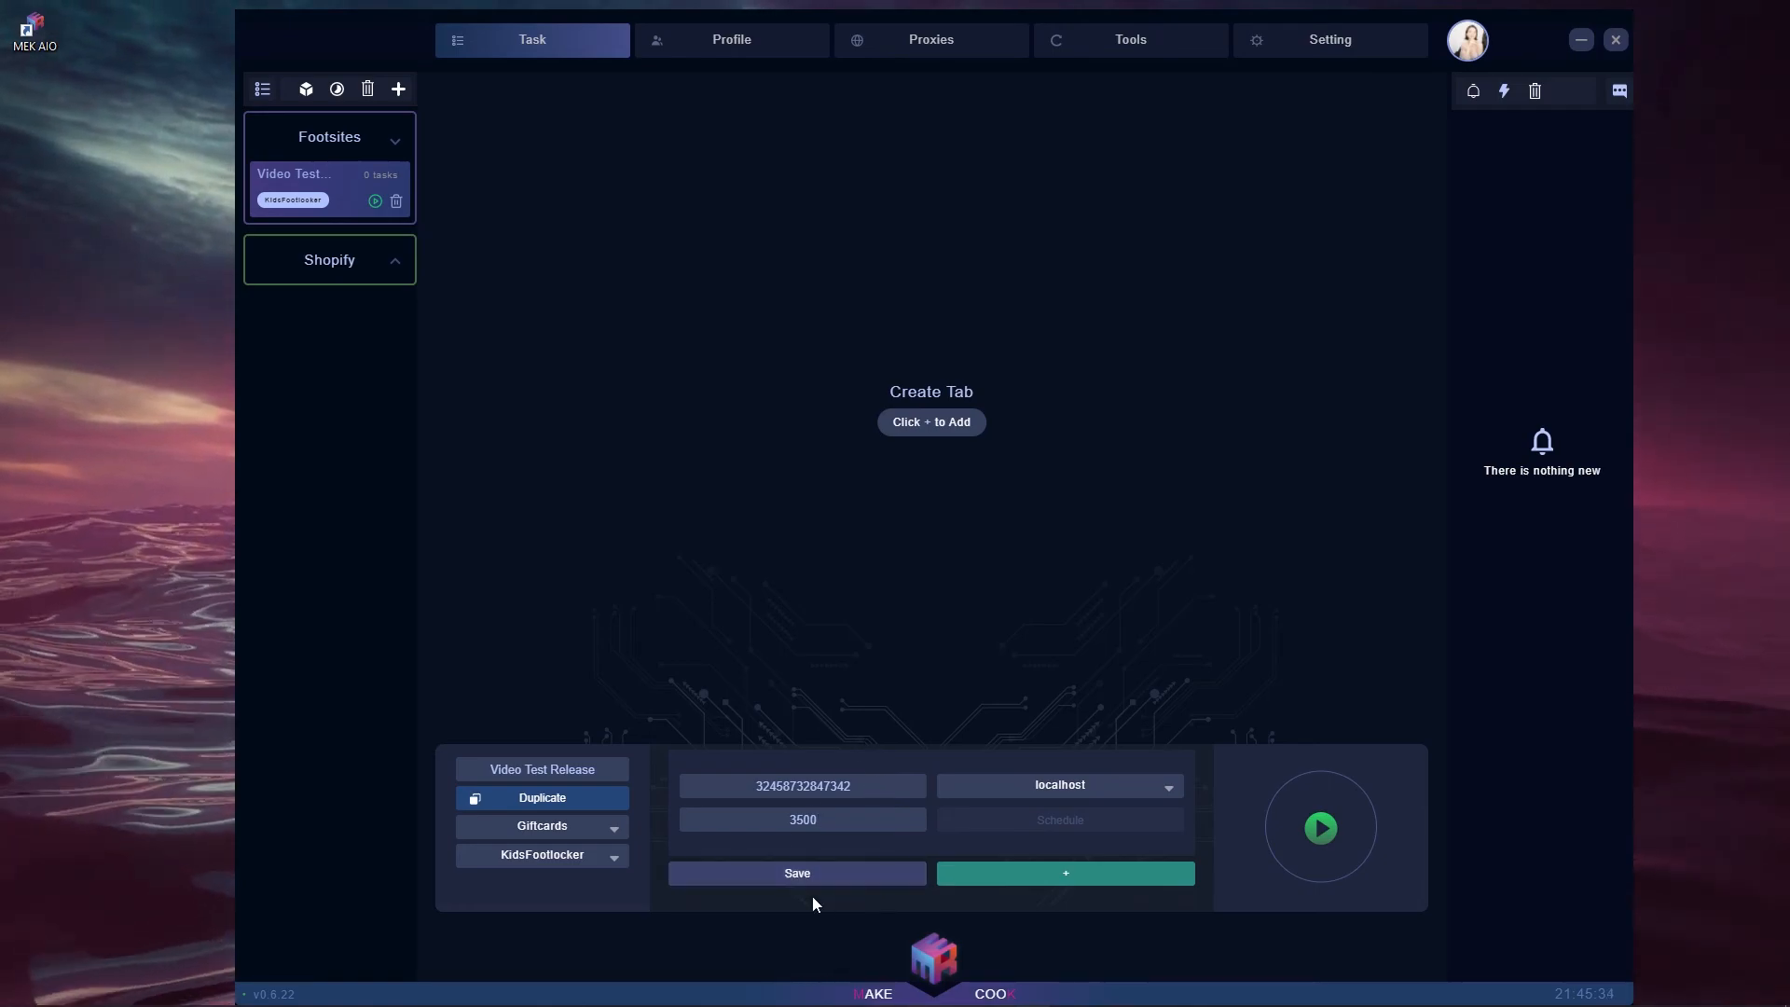
{"action": "left_click", "coordinate": [1019, 876]}
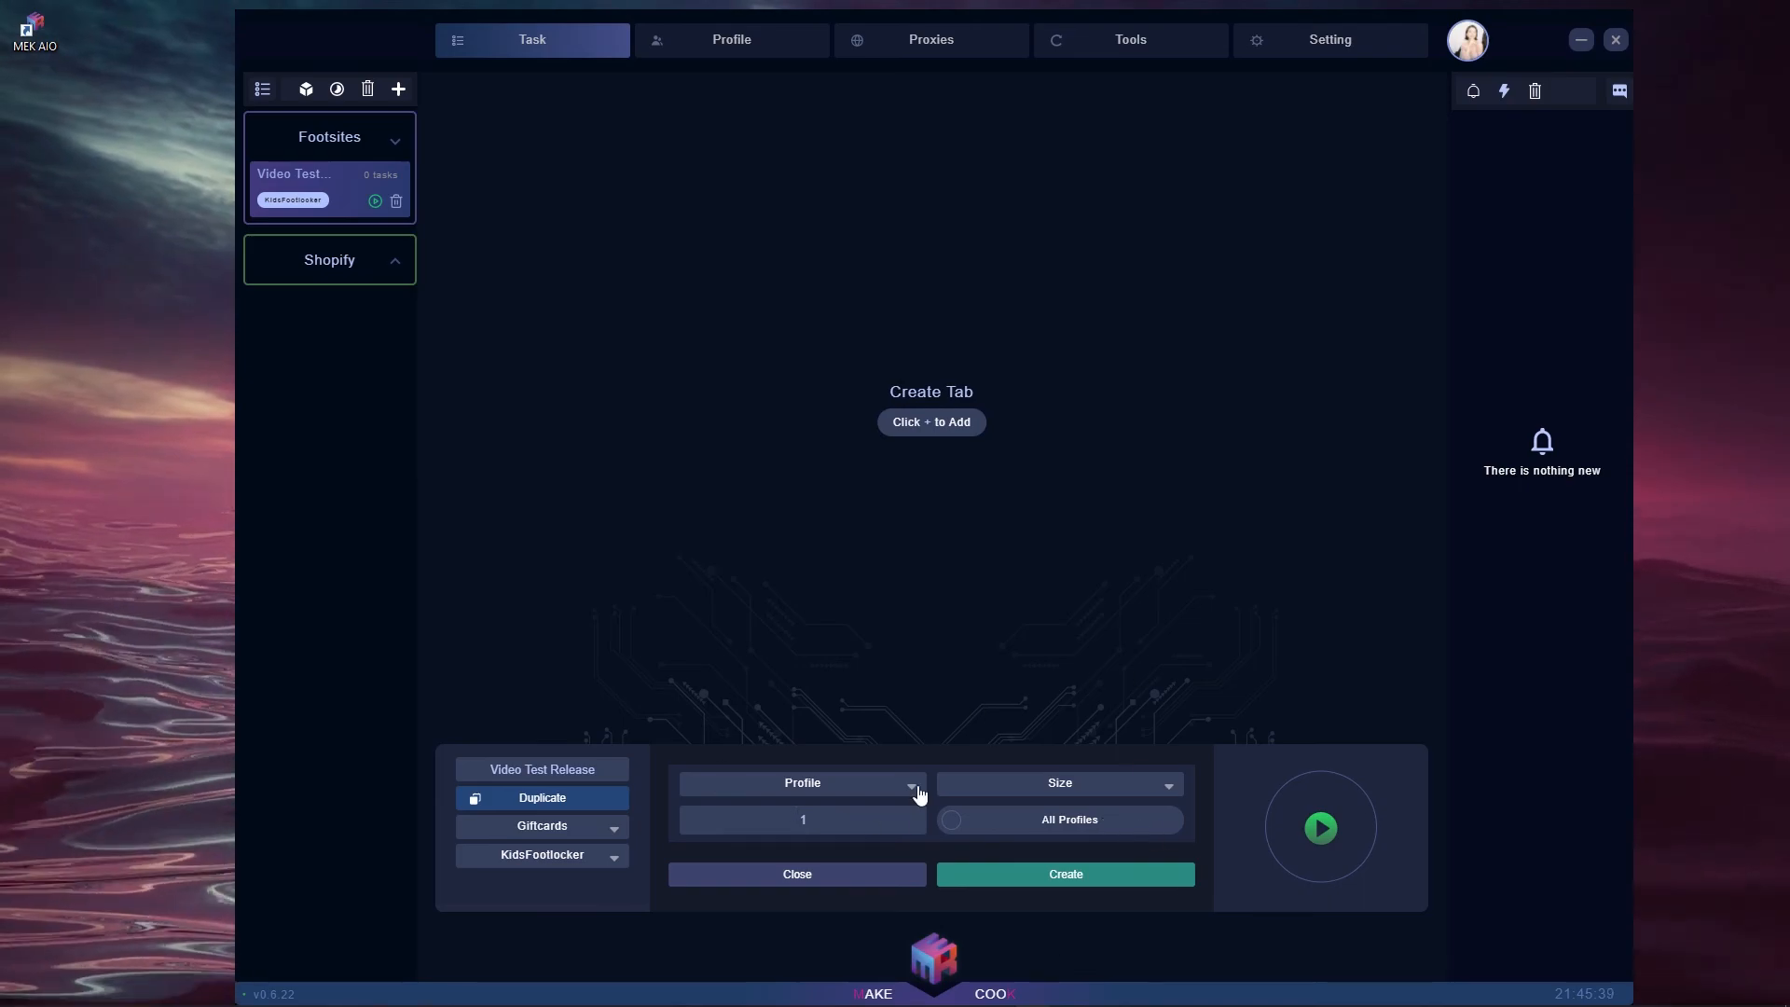
- Create 1 task using the Video Test profile with random size
{"action": "left_click", "coordinate": [835, 804]}
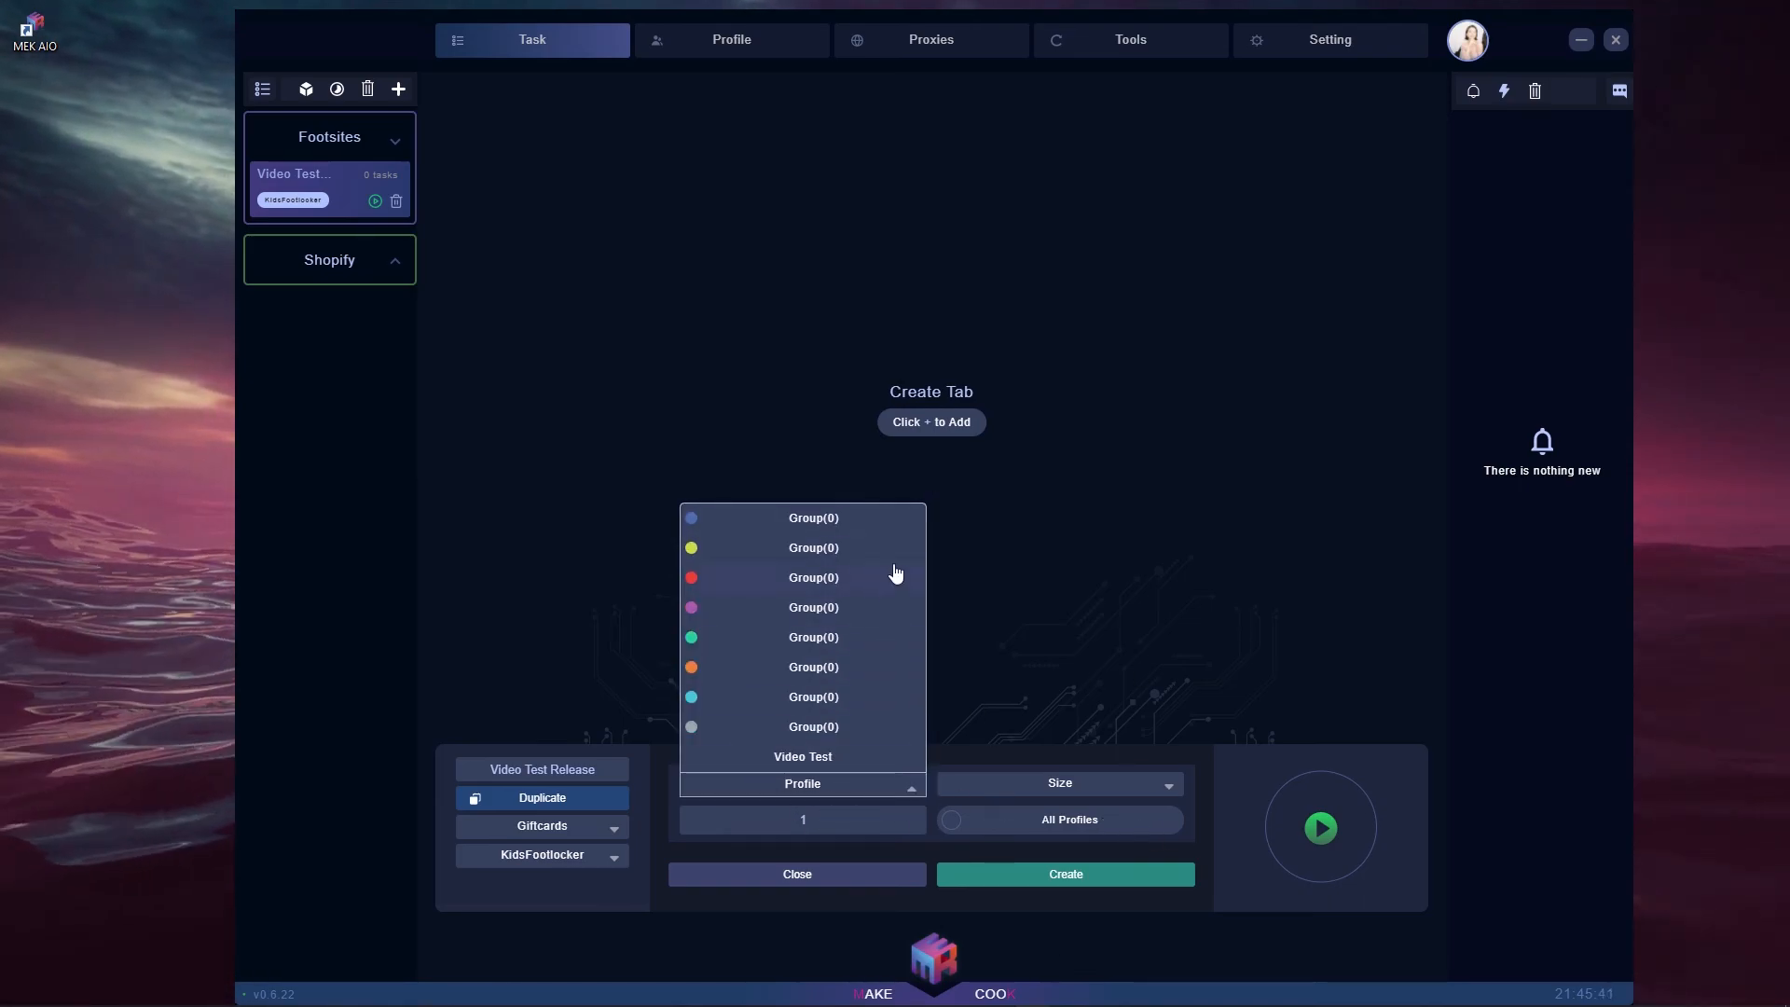
{"action": "left_click", "coordinate": [809, 760]}
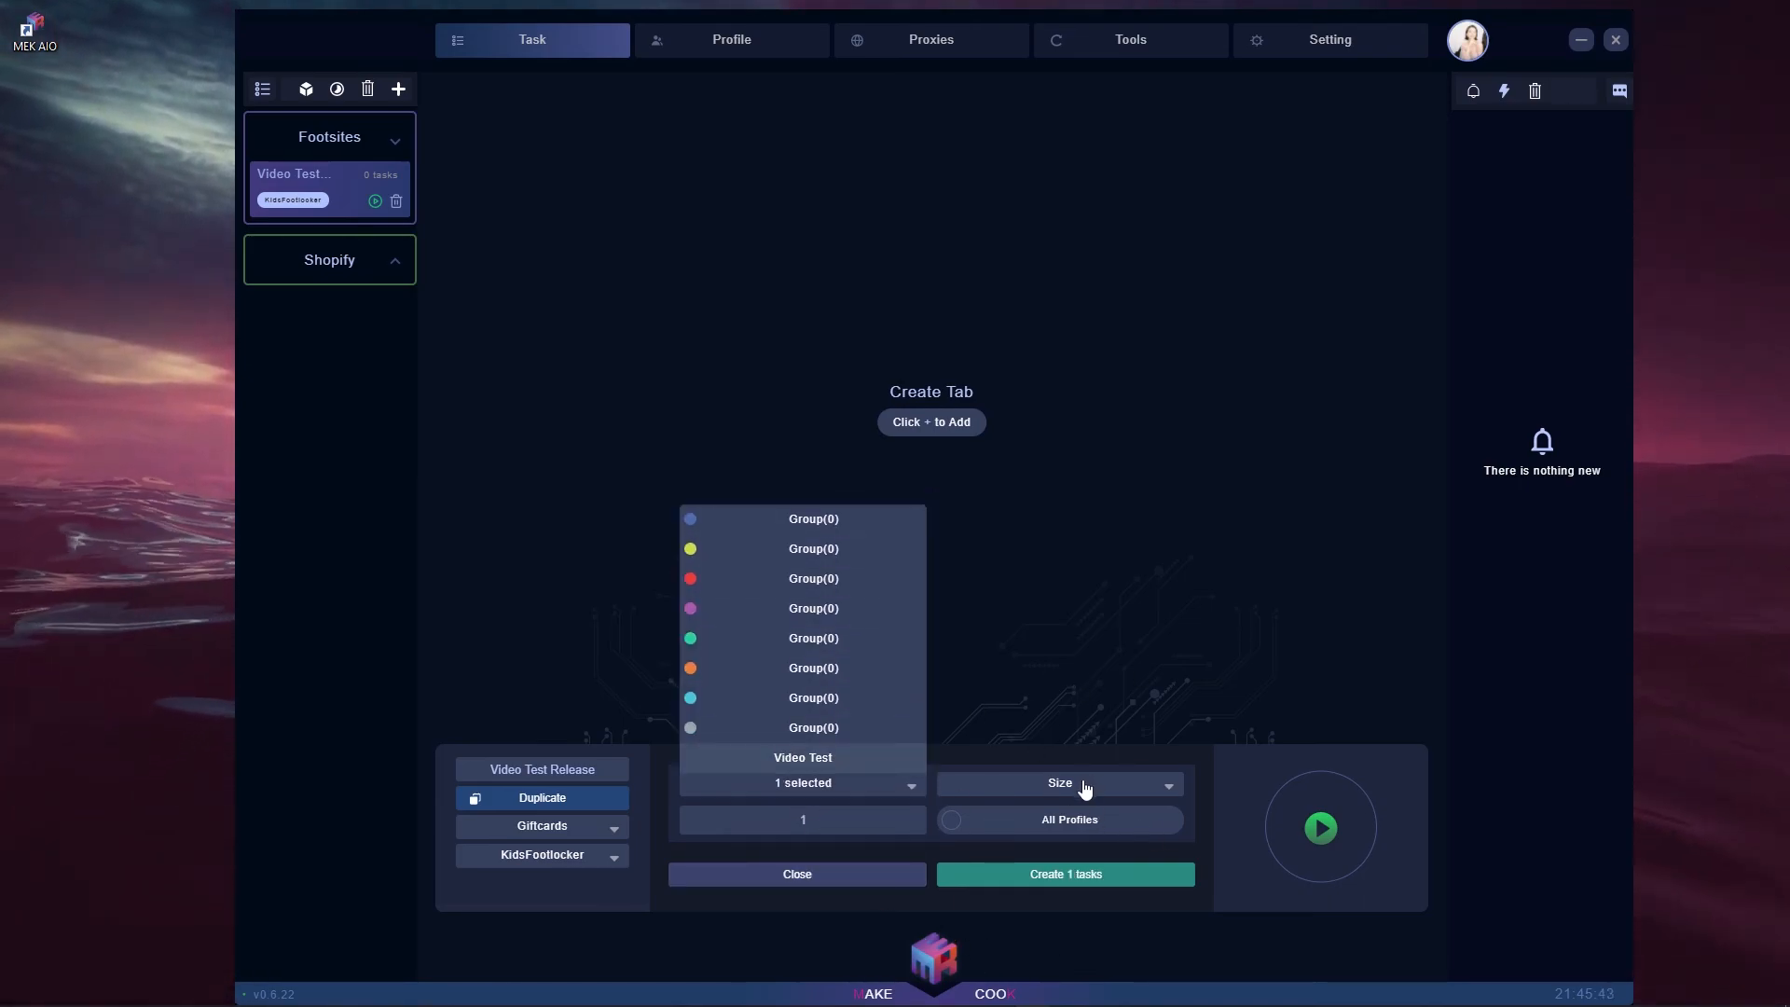
{"action": "left_click", "coordinate": [1079, 786]}
{"action": "left_click", "coordinate": [1067, 292]}
{"action": "left_click", "coordinate": [871, 841]}
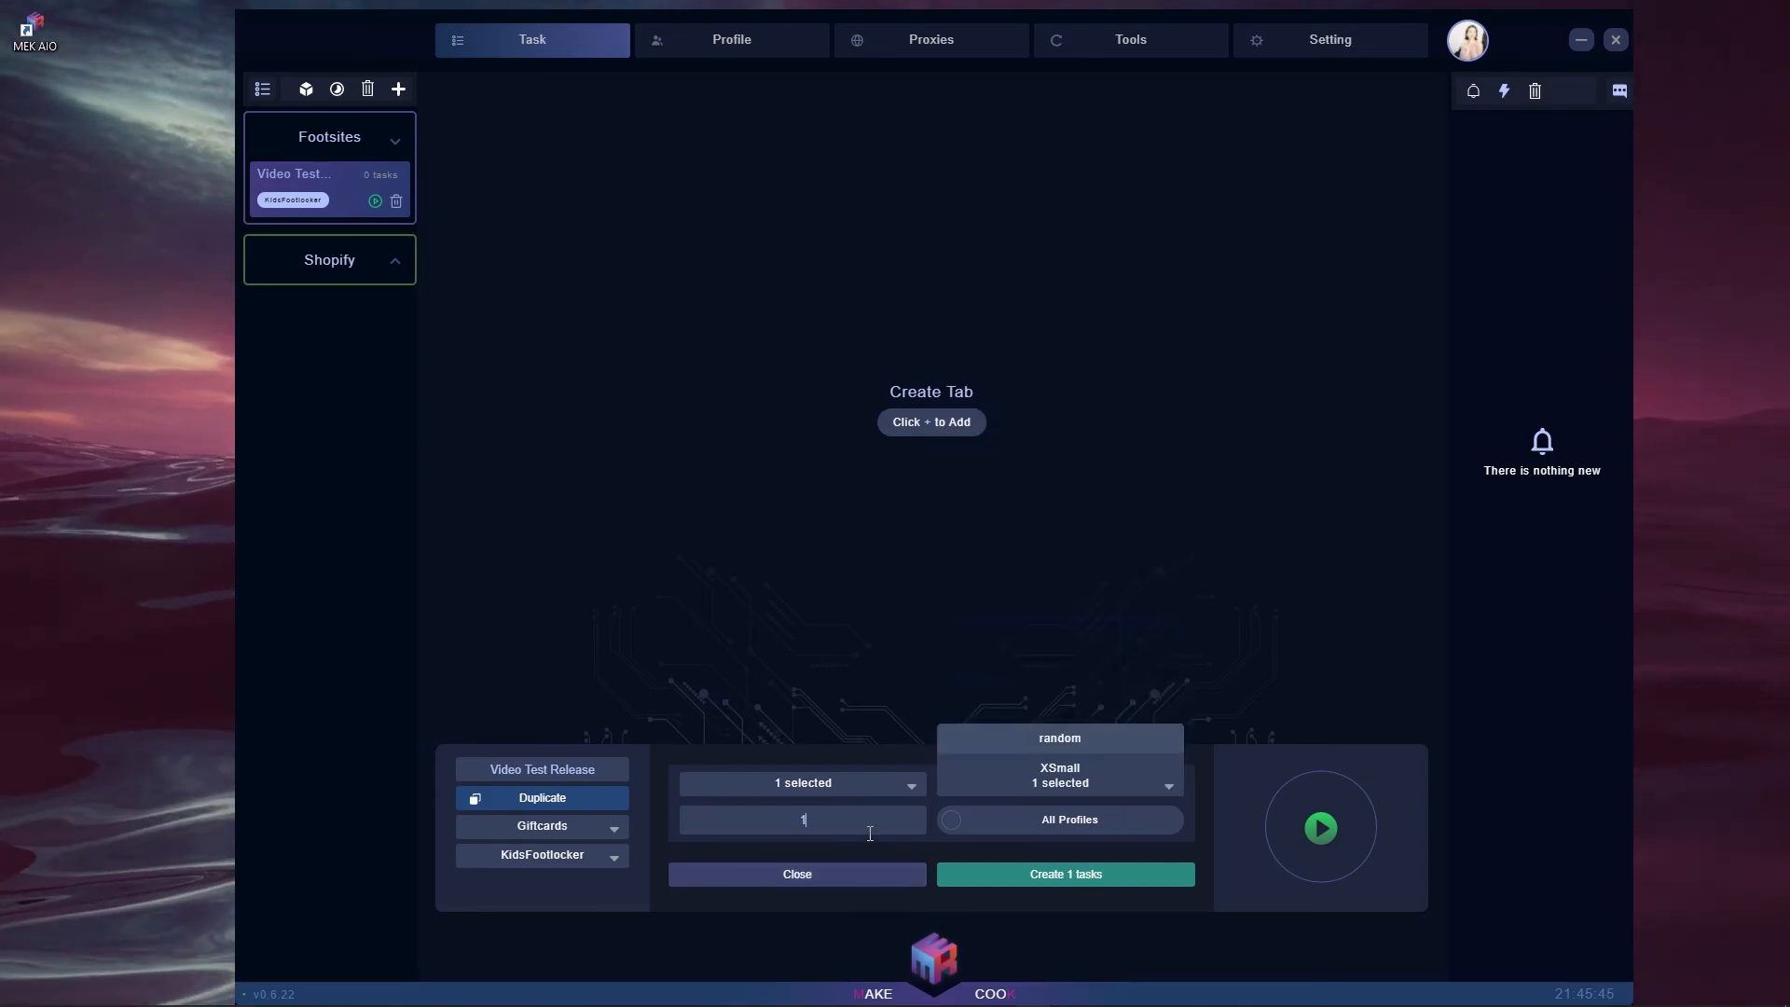
{"action": "left_click", "coordinate": [1027, 874]}
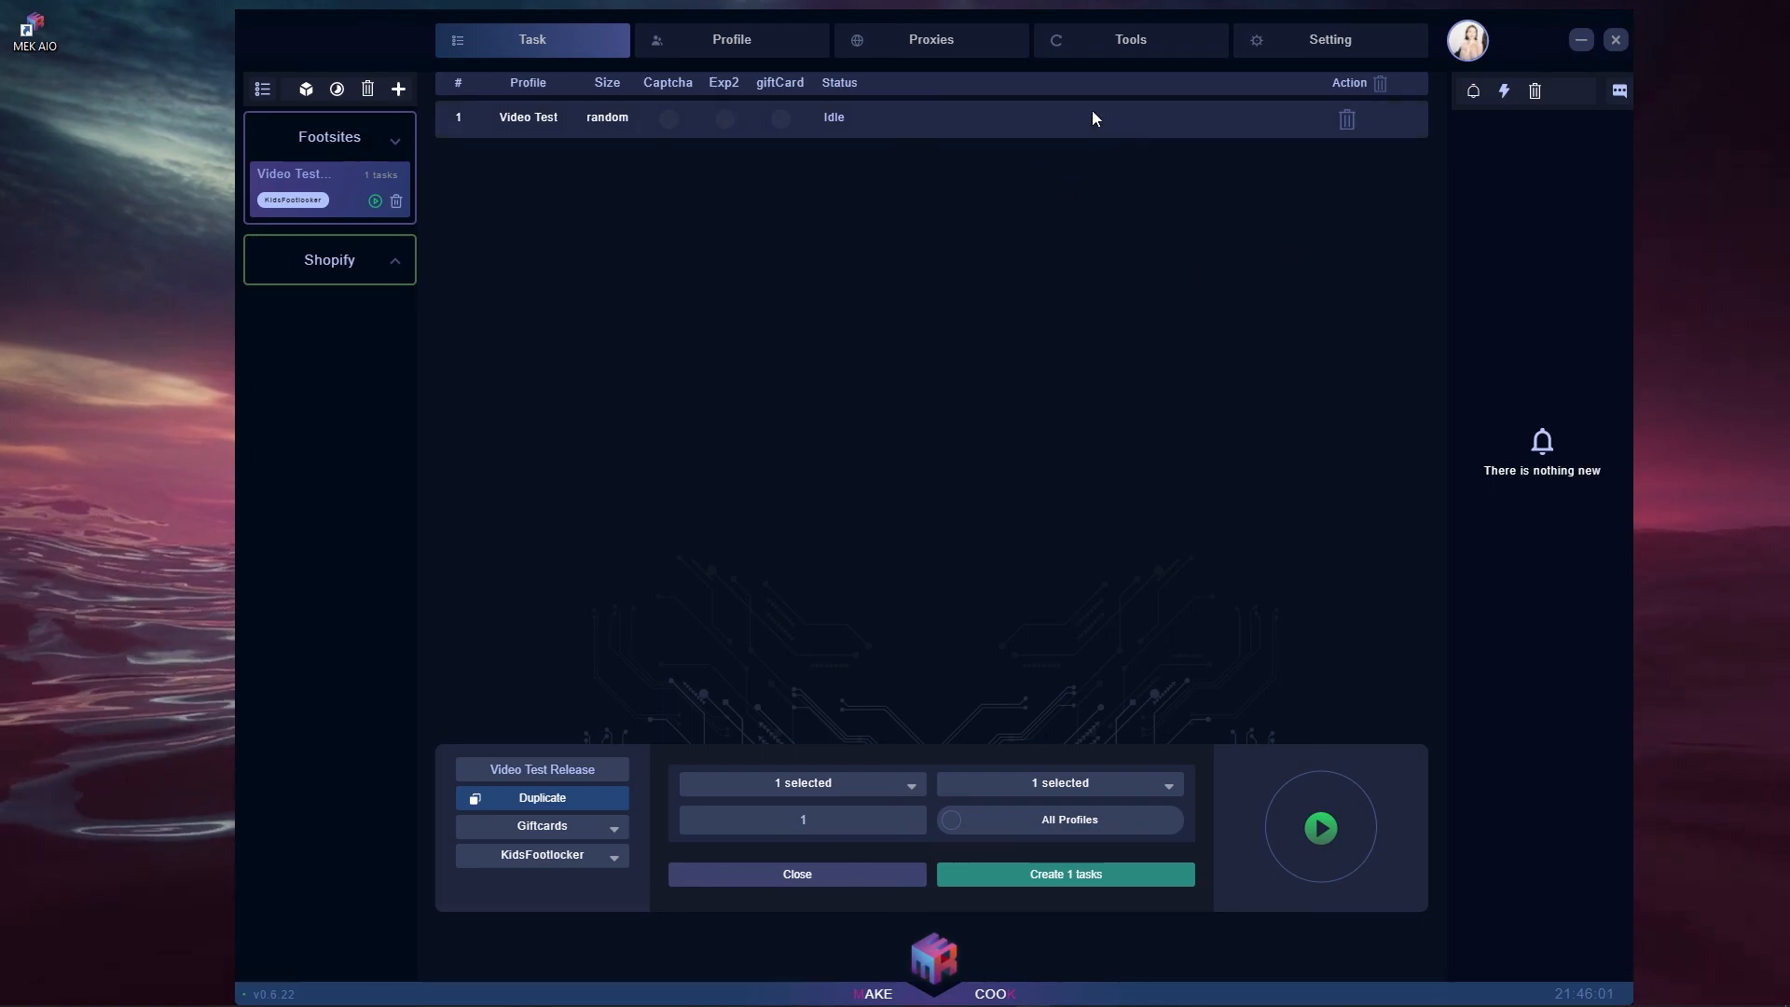
- Start the Video Test task, stop it after the queue error, then open Mass Edit
{"action": "left_click", "coordinate": [1320, 827]}
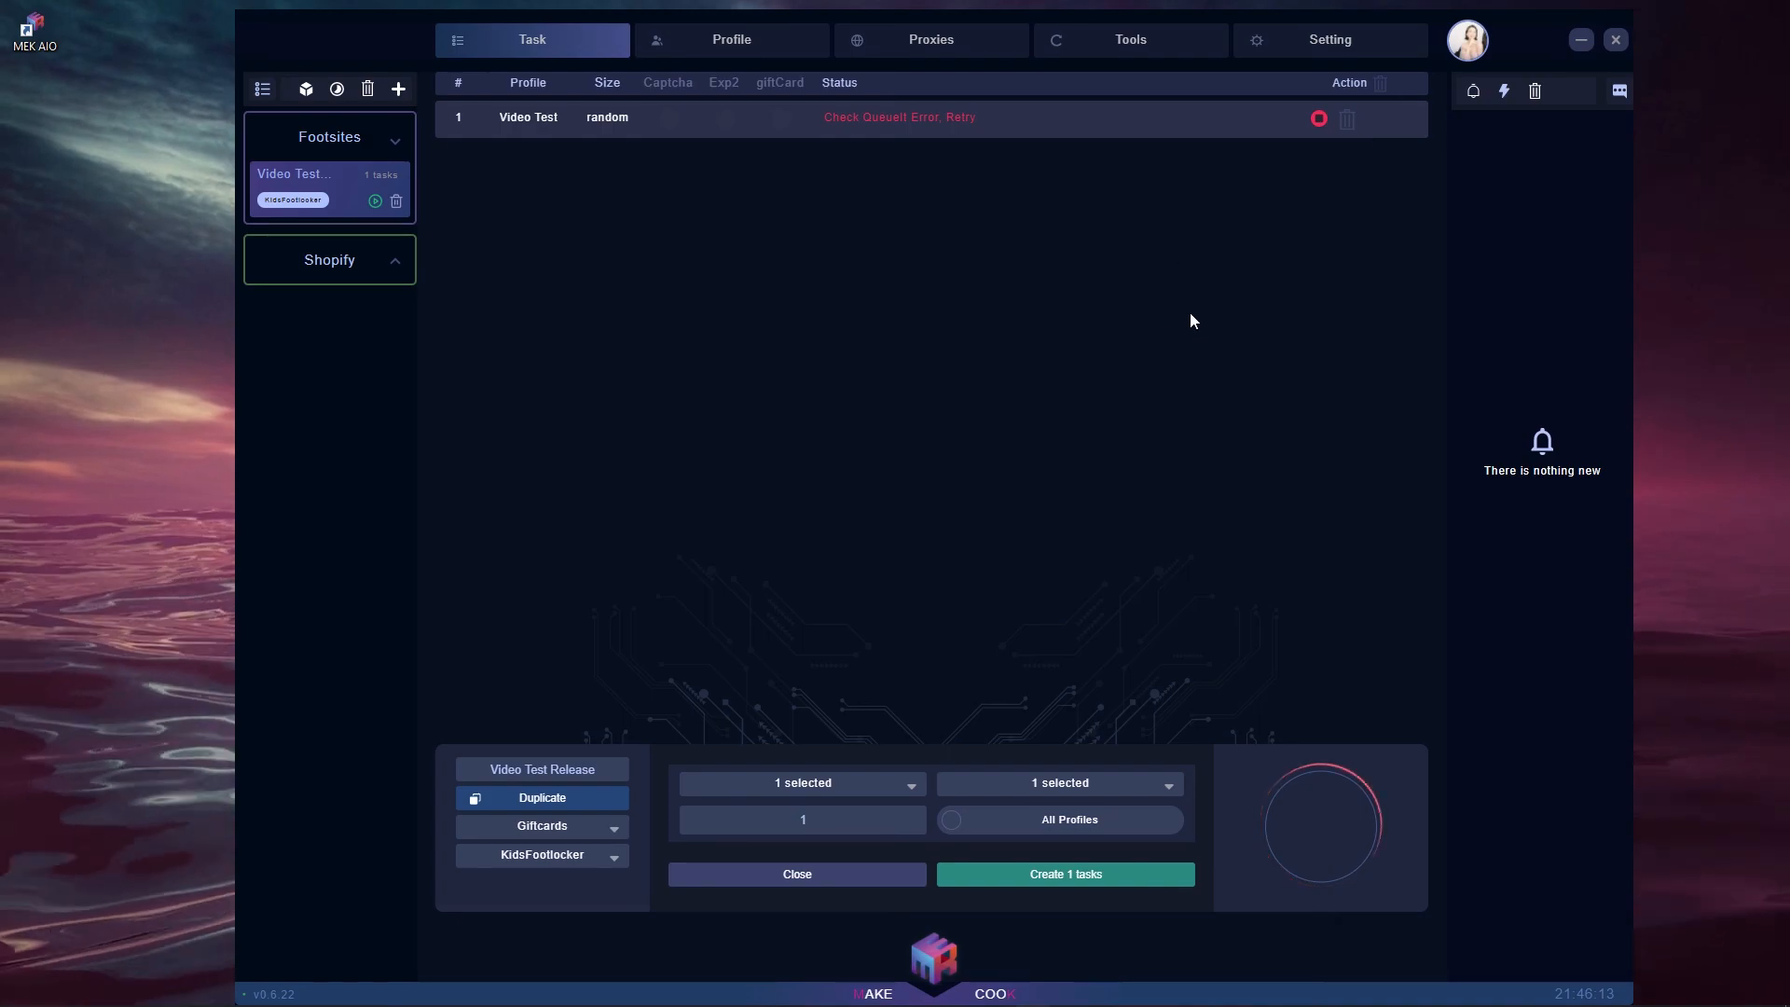
{"action": "left_click", "coordinate": [1320, 119]}
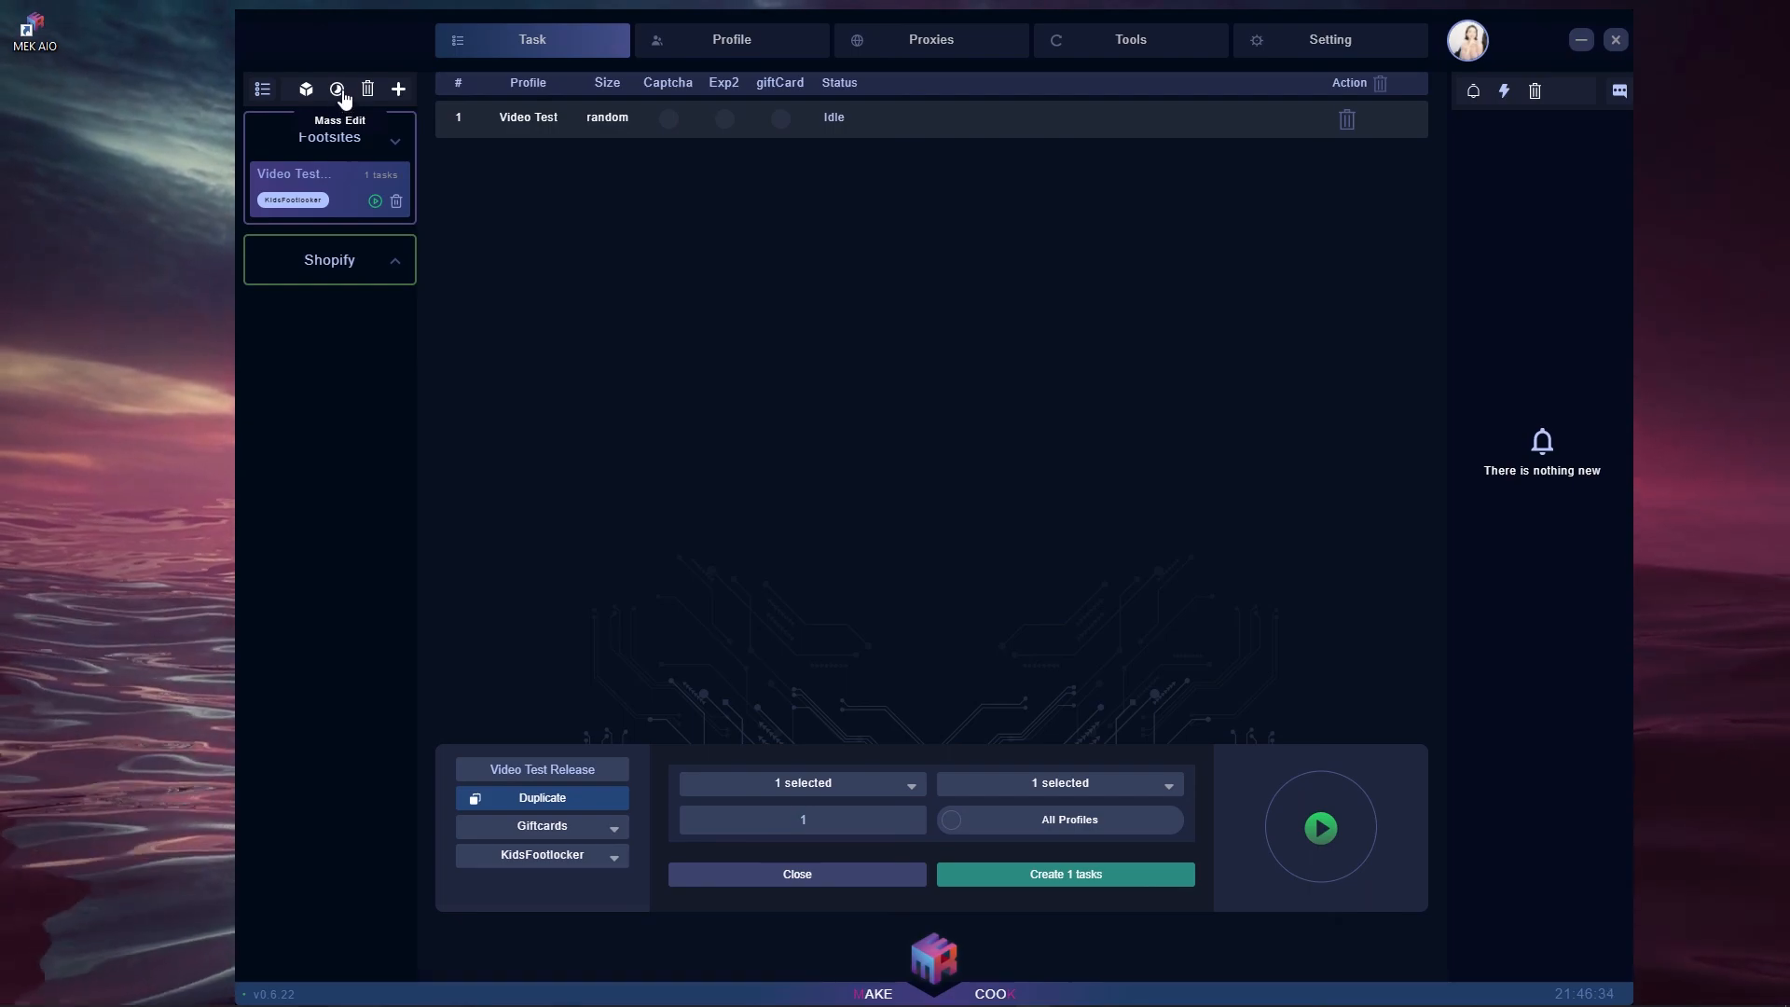
{"action": "left_click", "coordinate": [337, 90]}
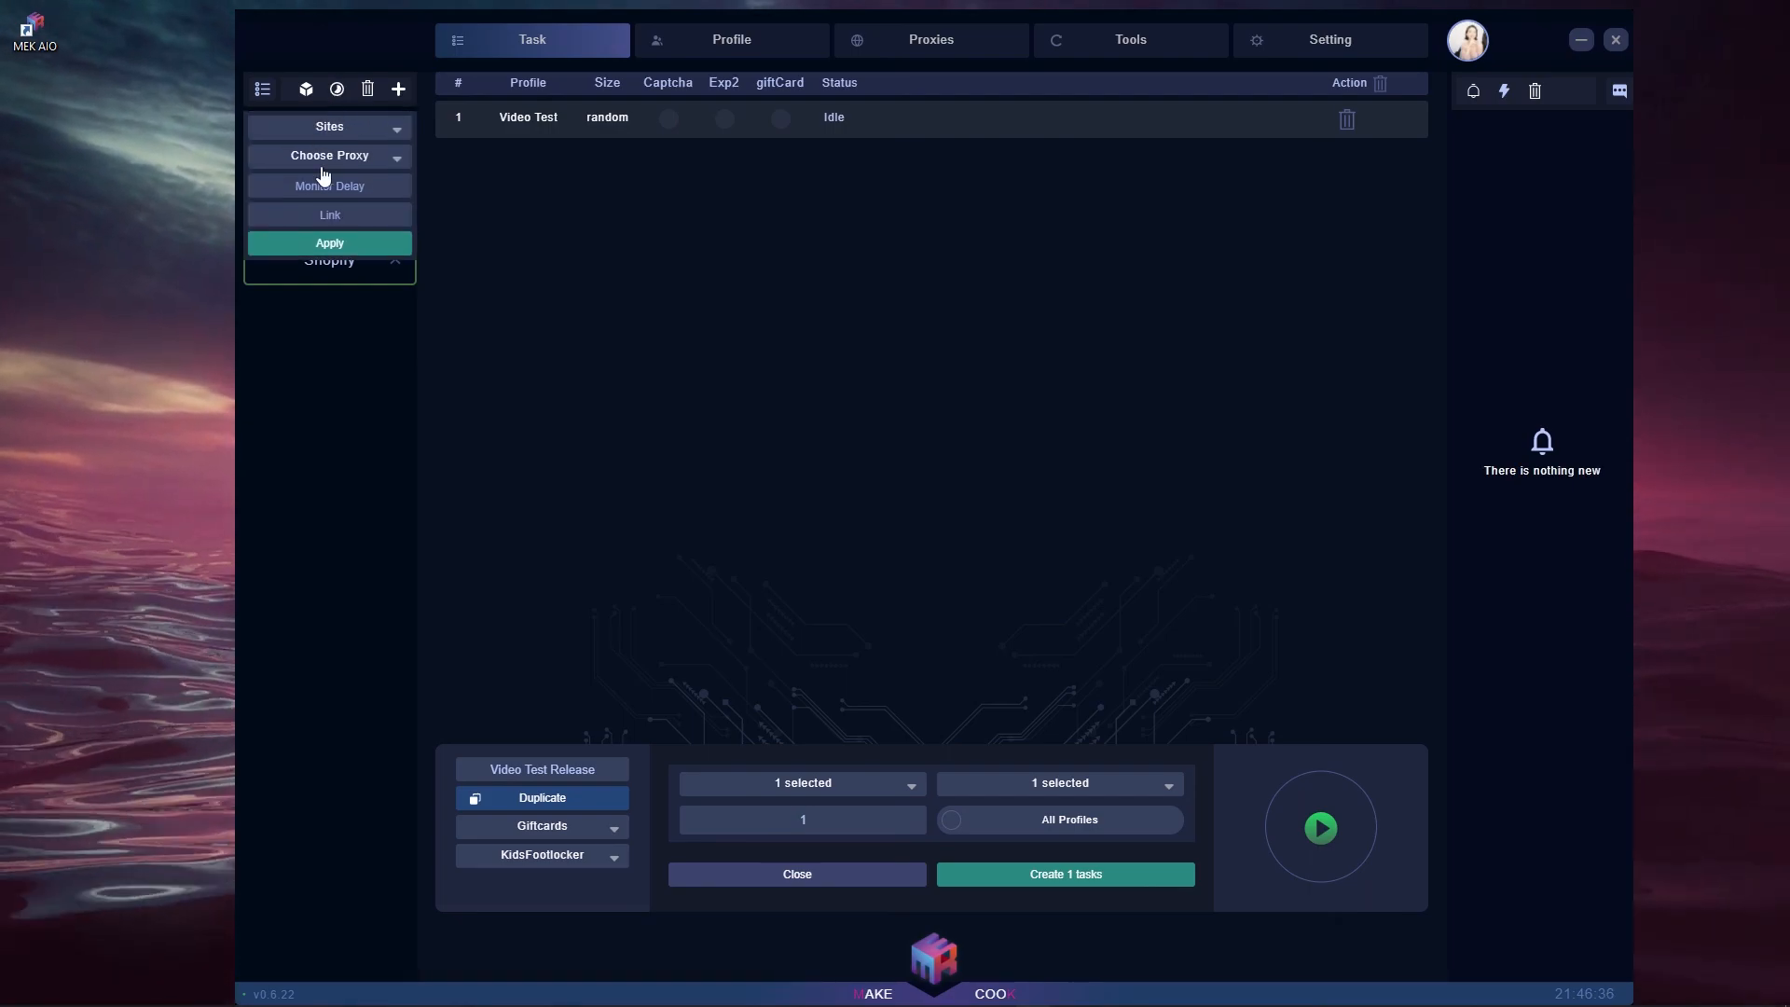